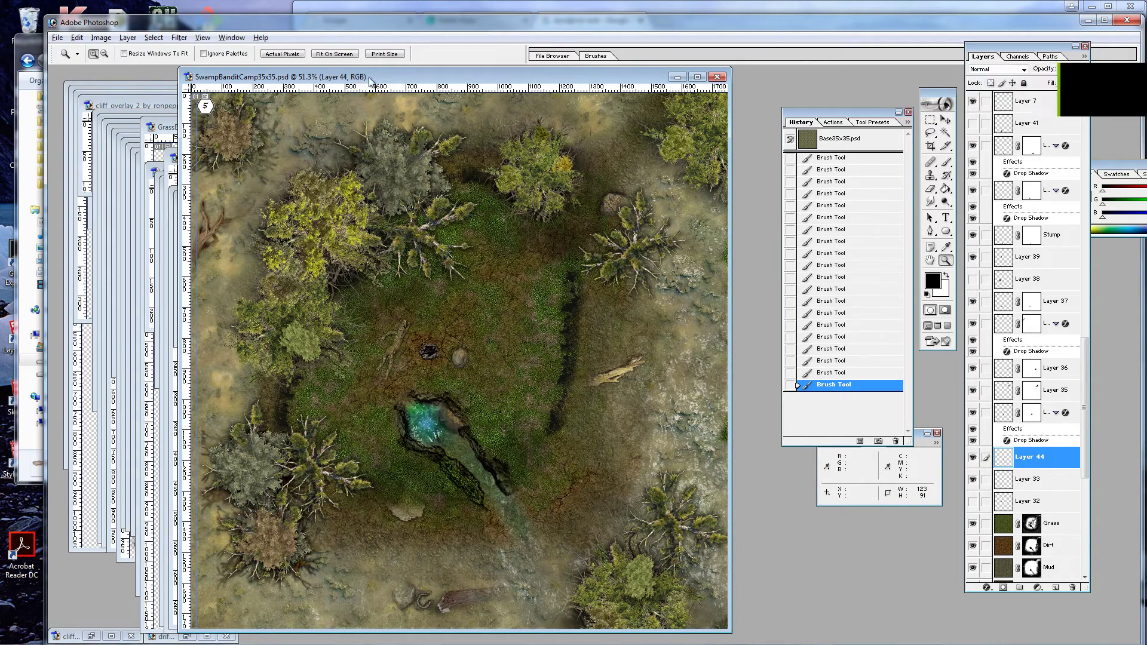
# Go from the unpacked folder into Roofs and open 937_Shack3_KS_PB.png in Photoshop
pyautogui.moveTo(386, 74); pyautogui.dragTo(394, 74)
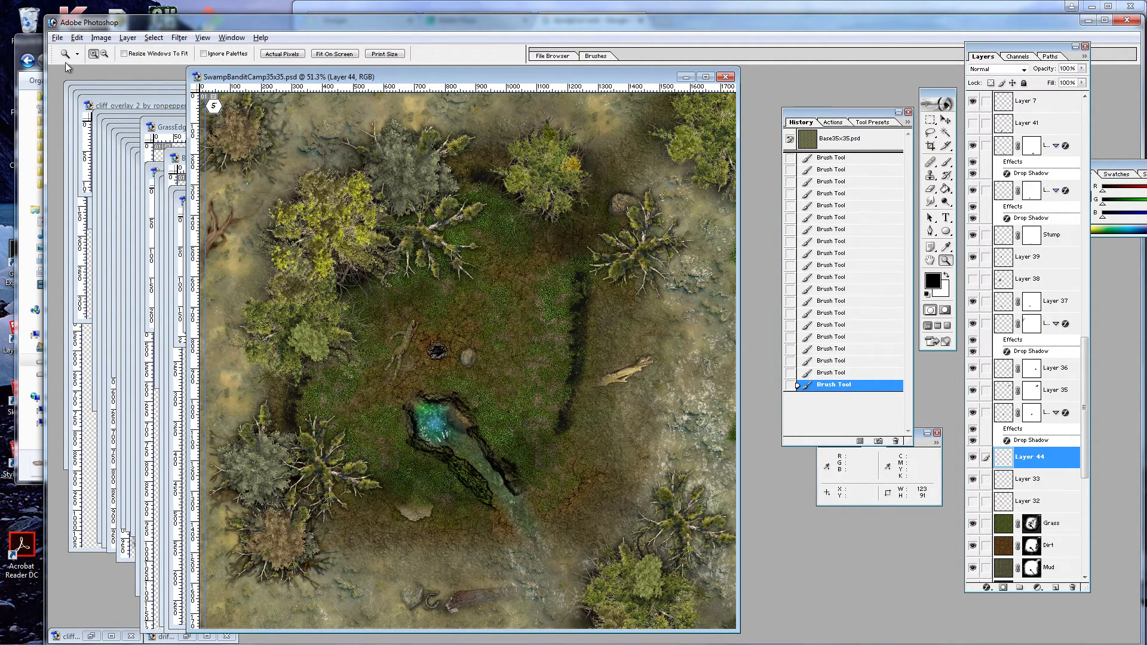
pyautogui.click(31, 47)
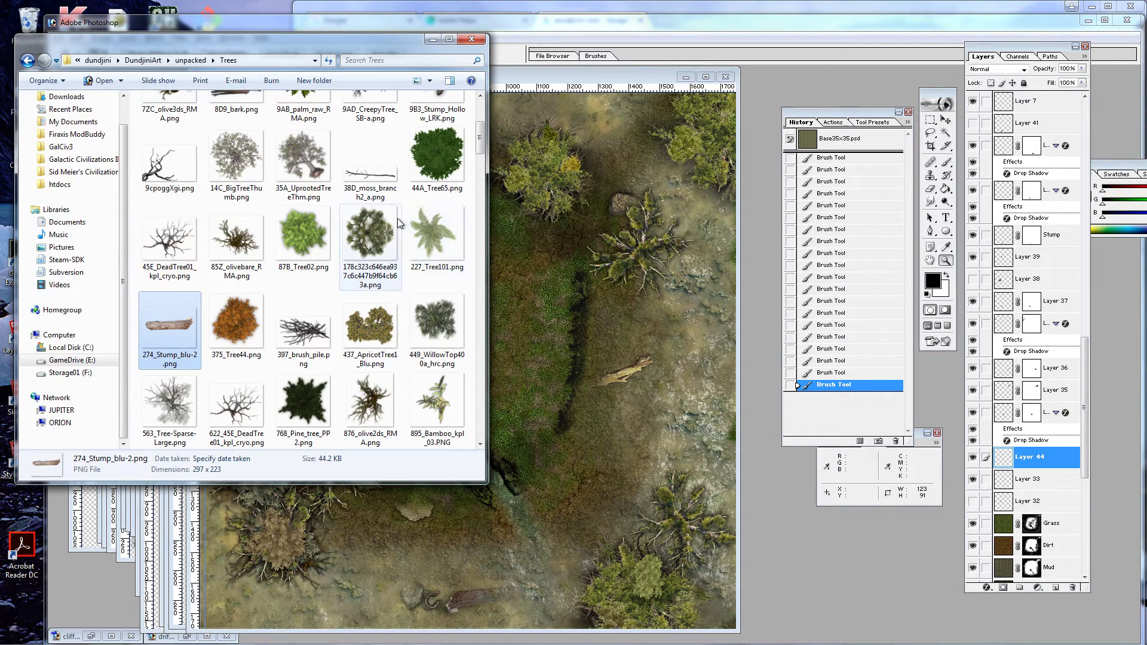
pyautogui.click(189, 60)
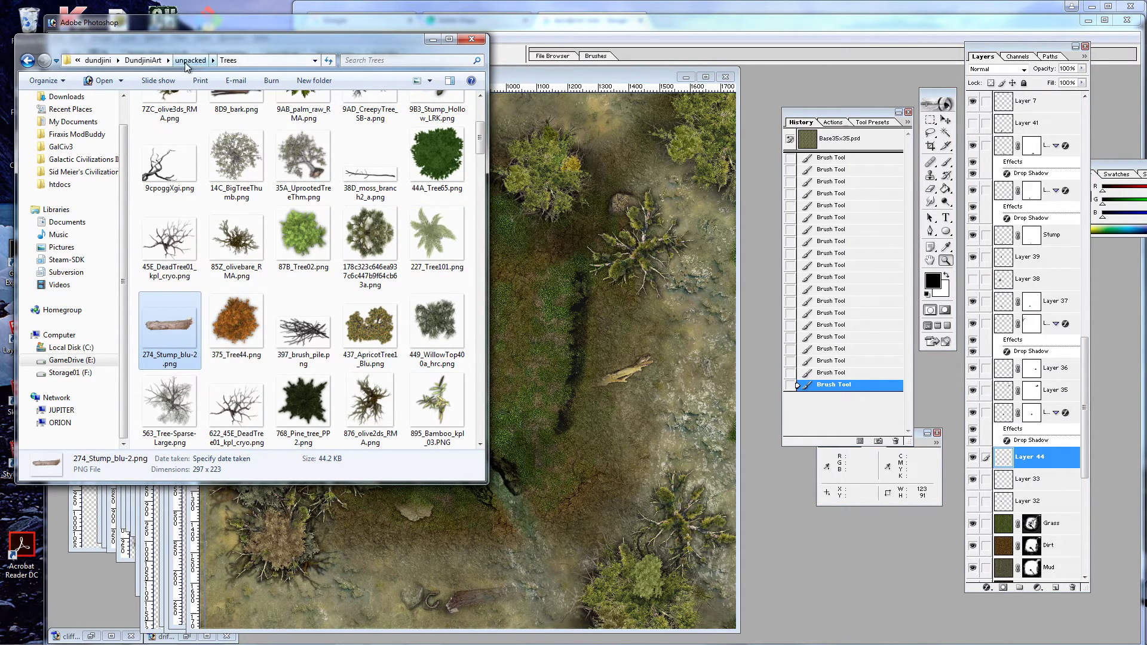
pyautogui.doubleClick(162, 382)
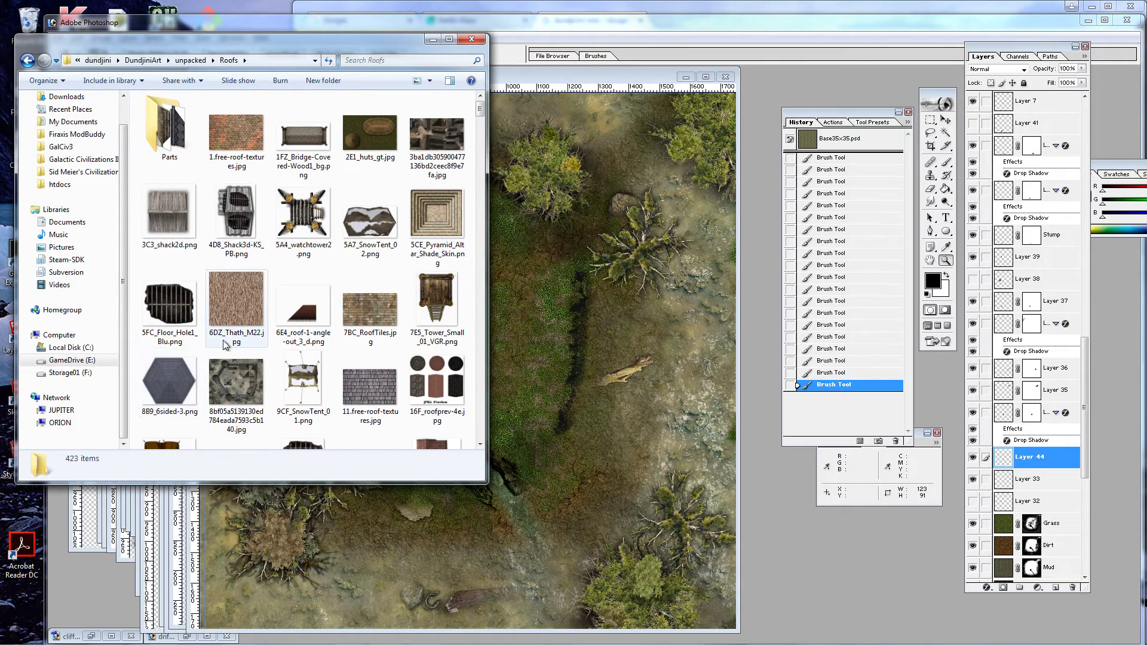
pyautogui.scroll(-3, 250, 336)
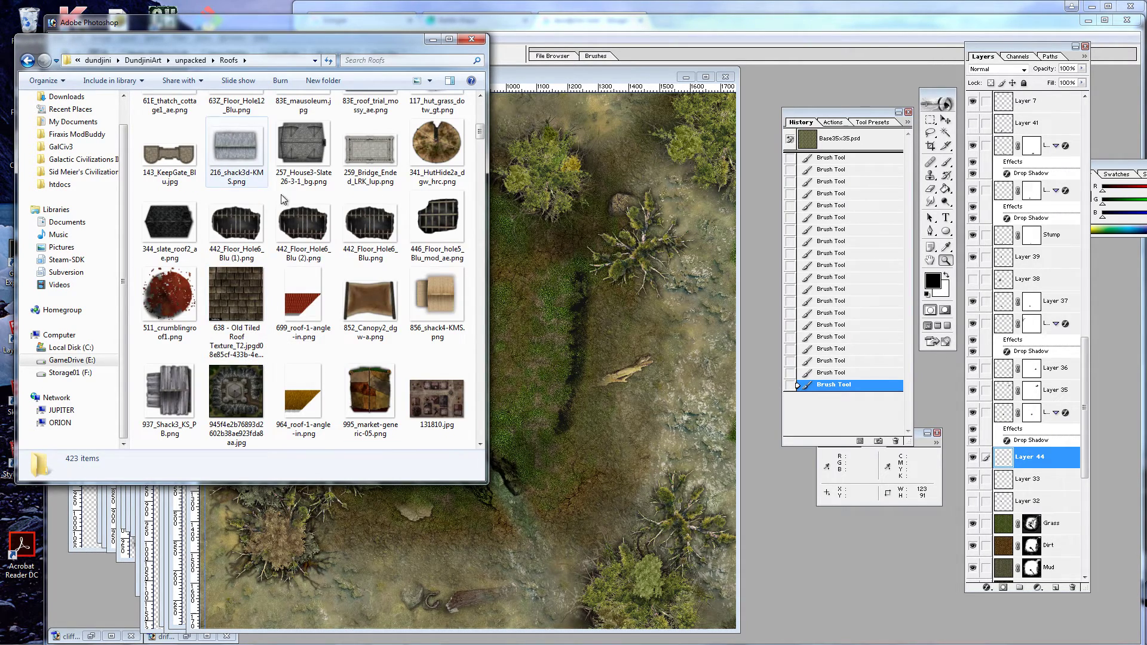
pyautogui.scroll(-3, 284, 278)
pyautogui.moveTo(171, 152); pyautogui.dragTo(590, 287)
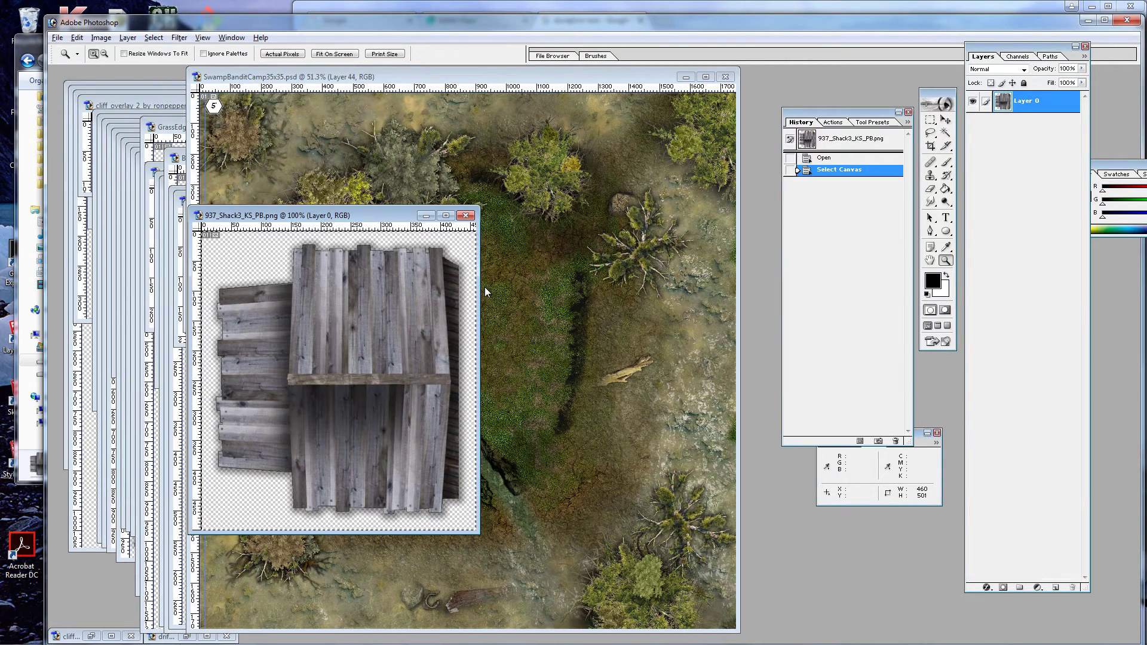
# Paste the whole shack image into the swamp map as Layer 45
pyautogui.hotkey('ctrl', 'a')
pyautogui.click(515, 74)
pyautogui.hotkey('ctrl', 'v')
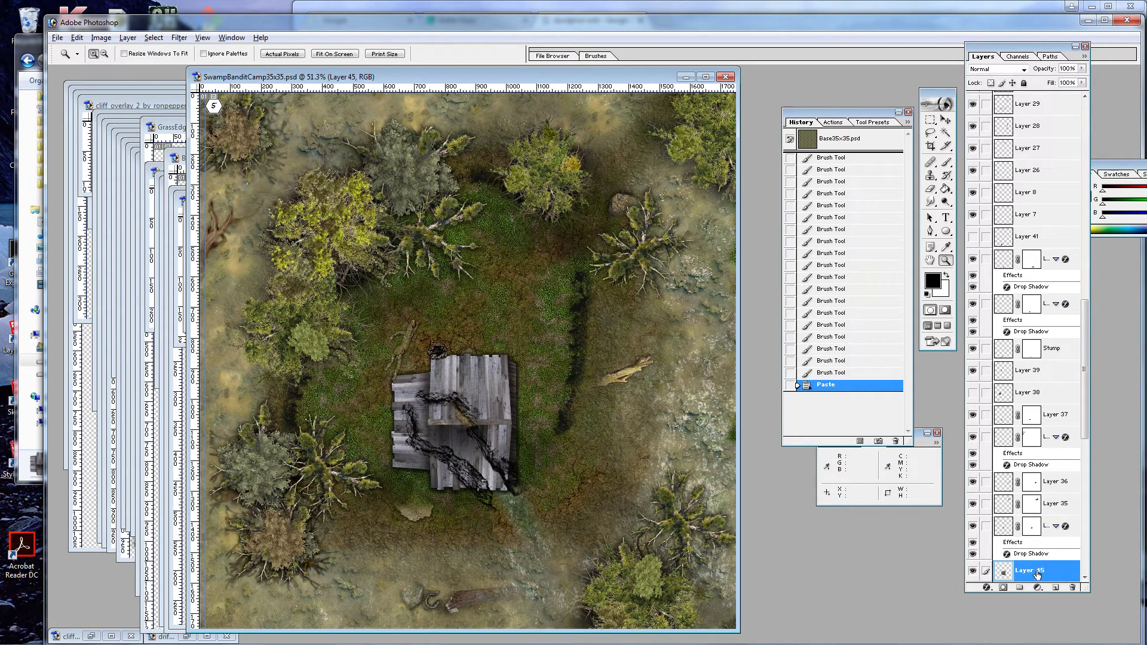
# Move Layer 45 up the Layers panel above the Roots layers
pyautogui.moveTo(1036, 573); pyautogui.dragTo(1041, 257)
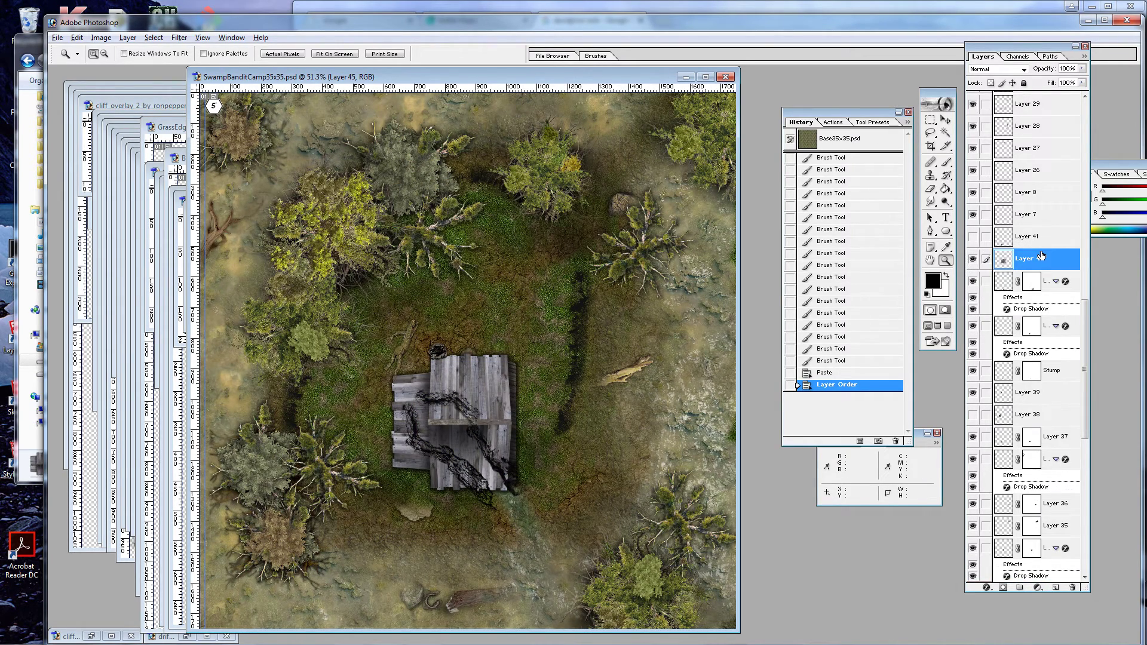
pyautogui.scroll(5, 1039, 257)
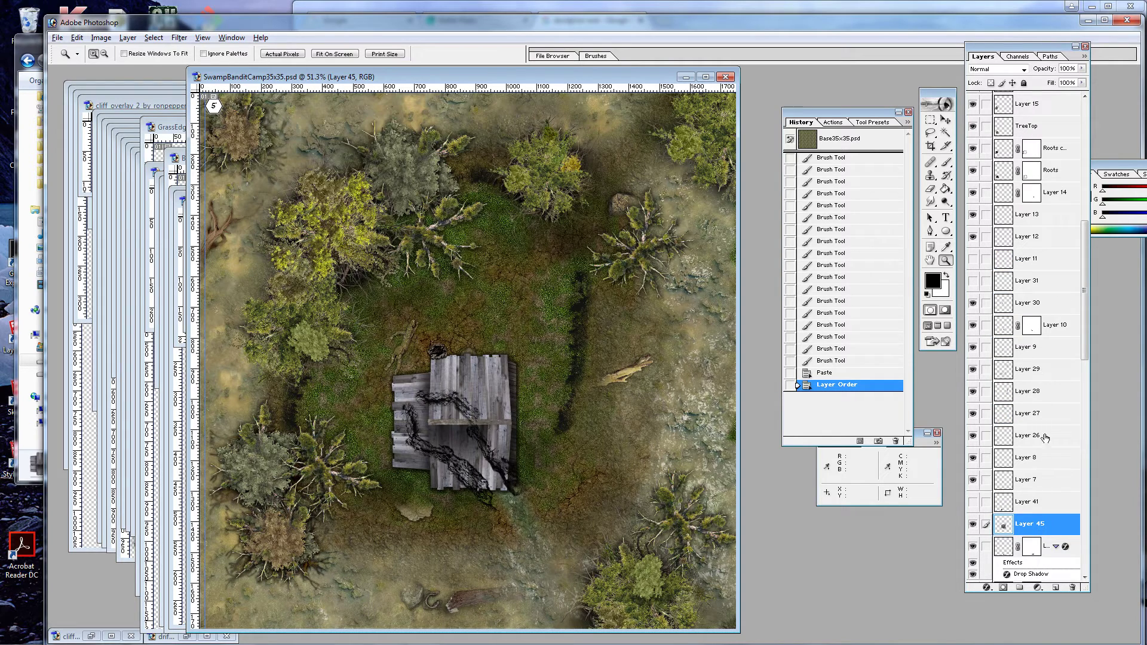
pyautogui.moveTo(1035, 530); pyautogui.dragTo(1041, 145)
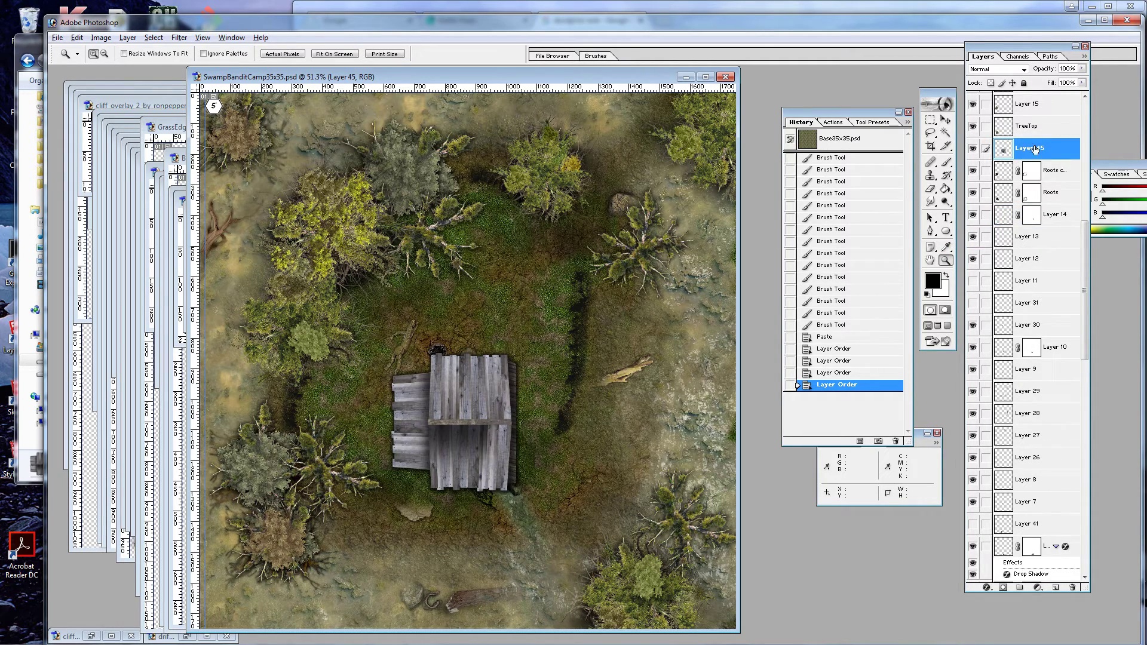
# Scale the shack down to about 52% and make it slightly narrower
pyautogui.hotkey('ctrl', 't')
pyautogui.moveTo(526, 357); pyautogui.dragTo(385, 342)
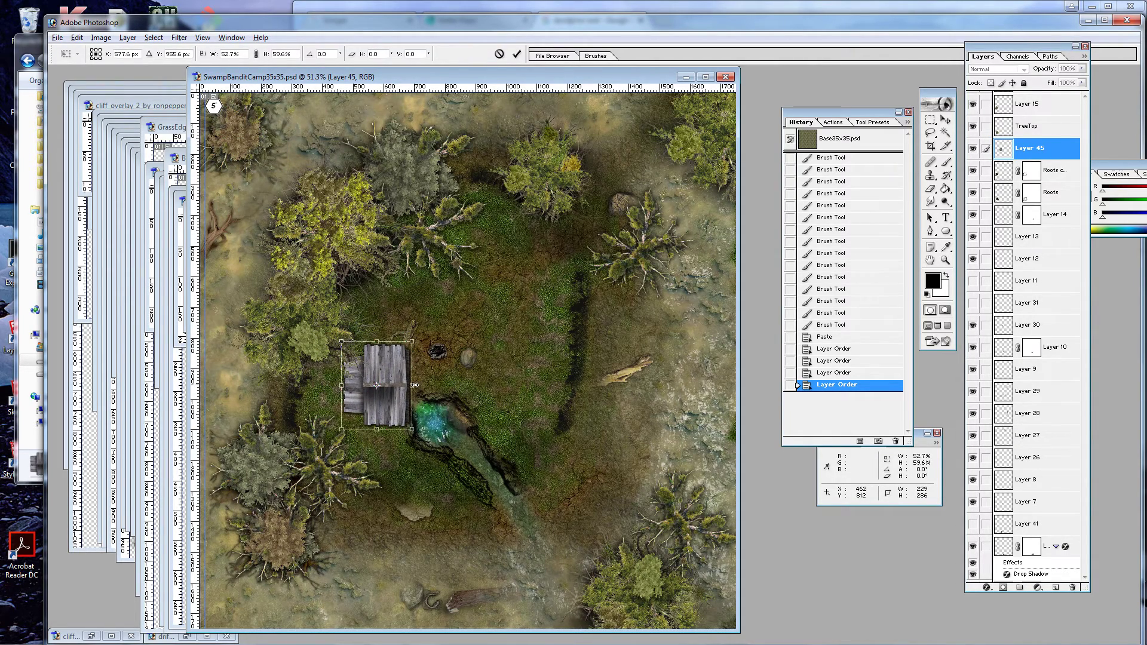
pyautogui.moveTo(413, 386); pyautogui.dragTo(408, 385)
pyautogui.press('Return')
pyautogui.press('z')
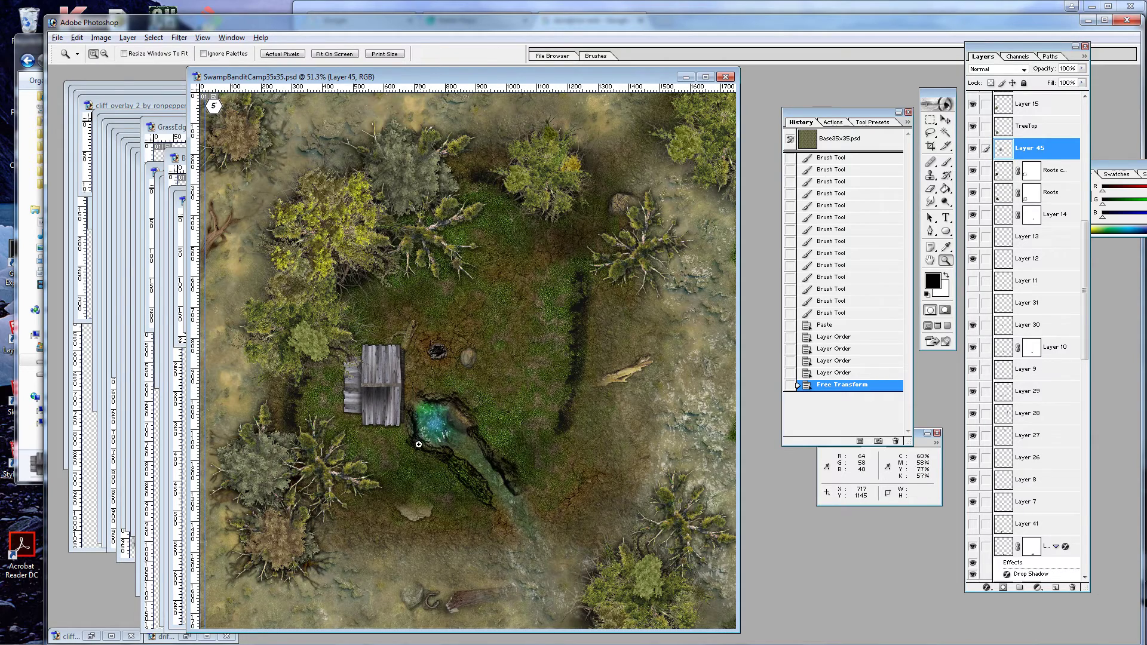
# Rotate the shack about 176° and place it left of the pool
pyautogui.hotkey('ctrl', 't')
pyautogui.moveTo(412, 437); pyautogui.dragTo(338, 395)
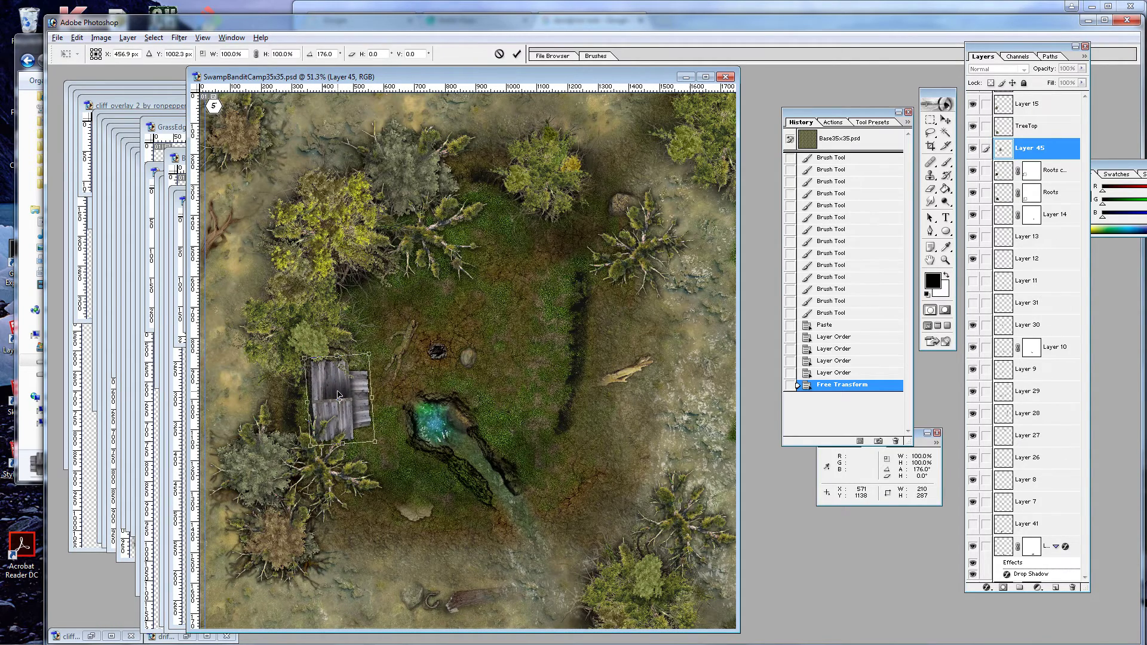
pyautogui.press('Return')
pyautogui.press('z')
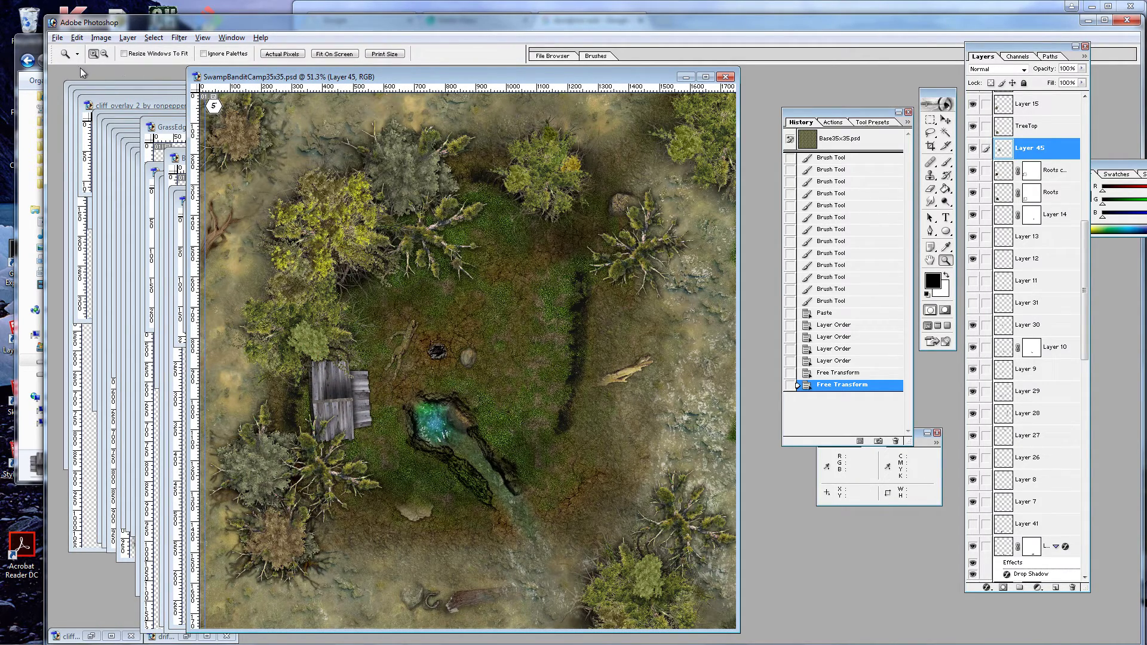
# Darken the shack with Brightness/Contrast at Brightness -24
pyautogui.click(101, 37)
pyautogui.moveTo(123, 48)
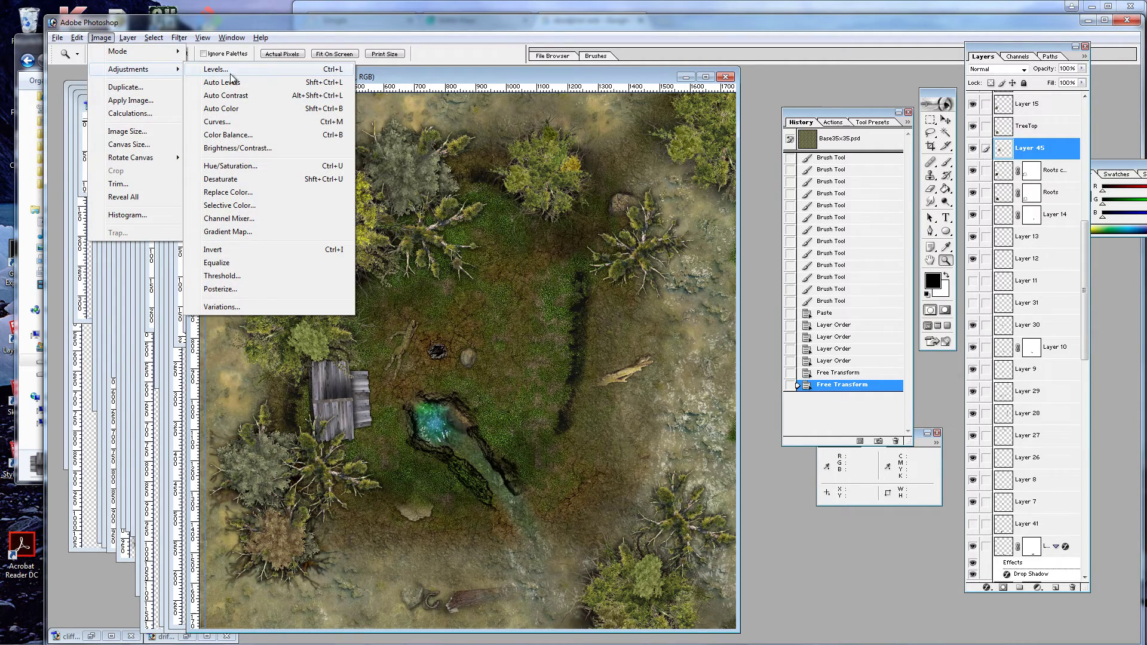
pyautogui.click(239, 145)
pyautogui.moveTo(641, 394); pyautogui.dragTo(626, 397)
pyautogui.click(728, 380)
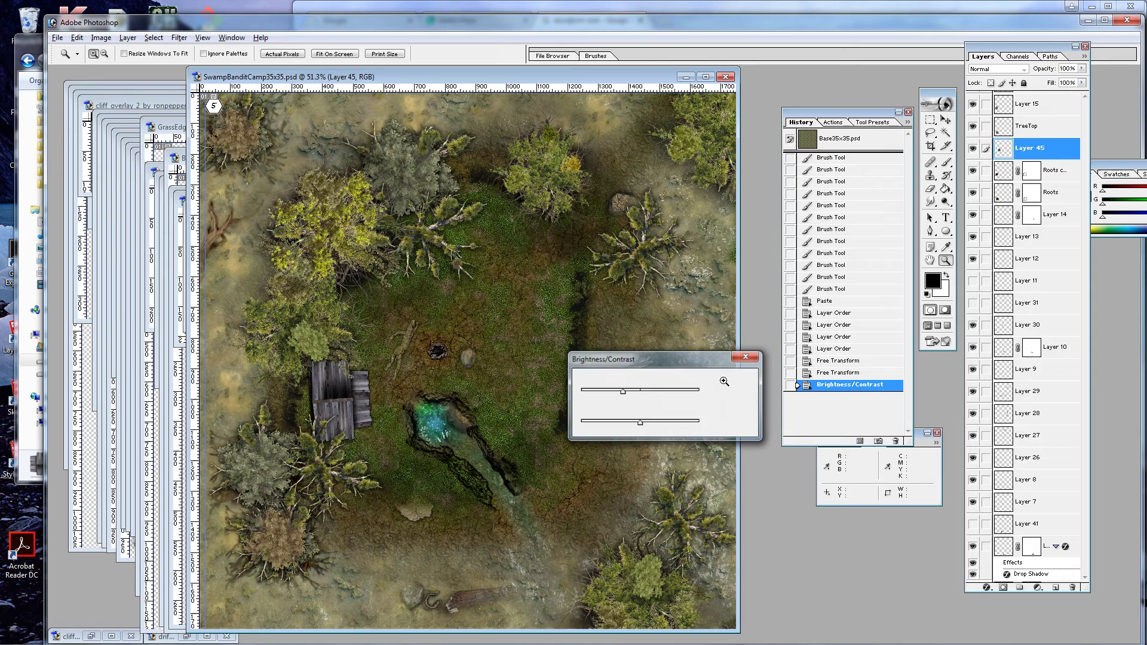
# Open B3Z_Floor_Hole3_Blu (1).png from the Roofs folder in Photoshop
pyautogui.click(25, 114)
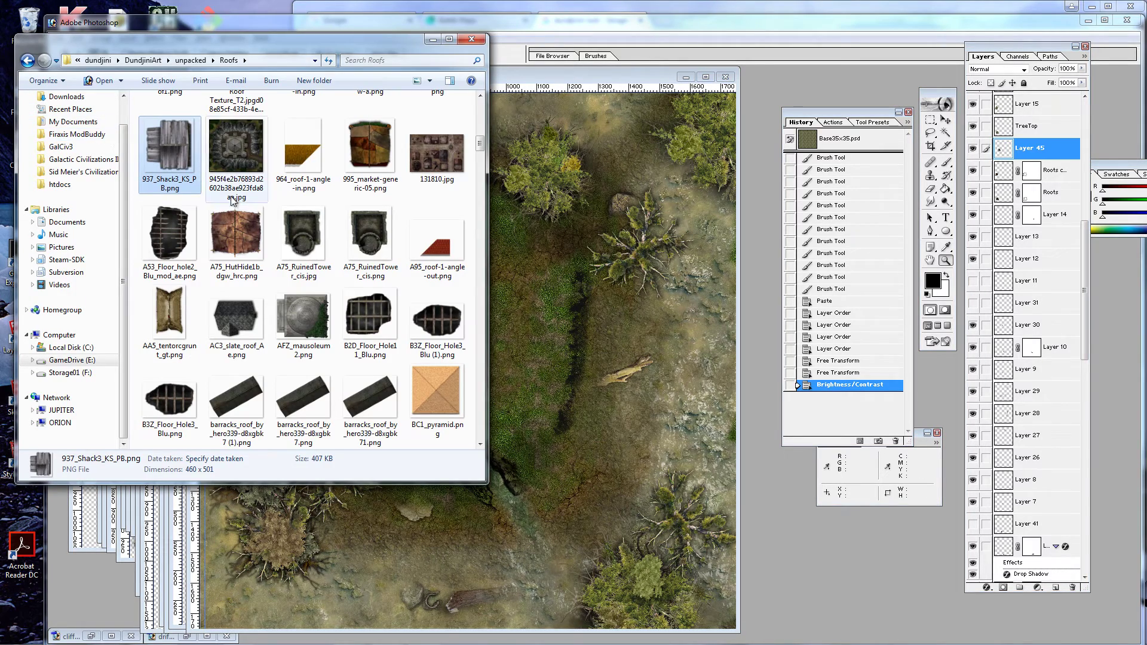
pyautogui.click(438, 328)
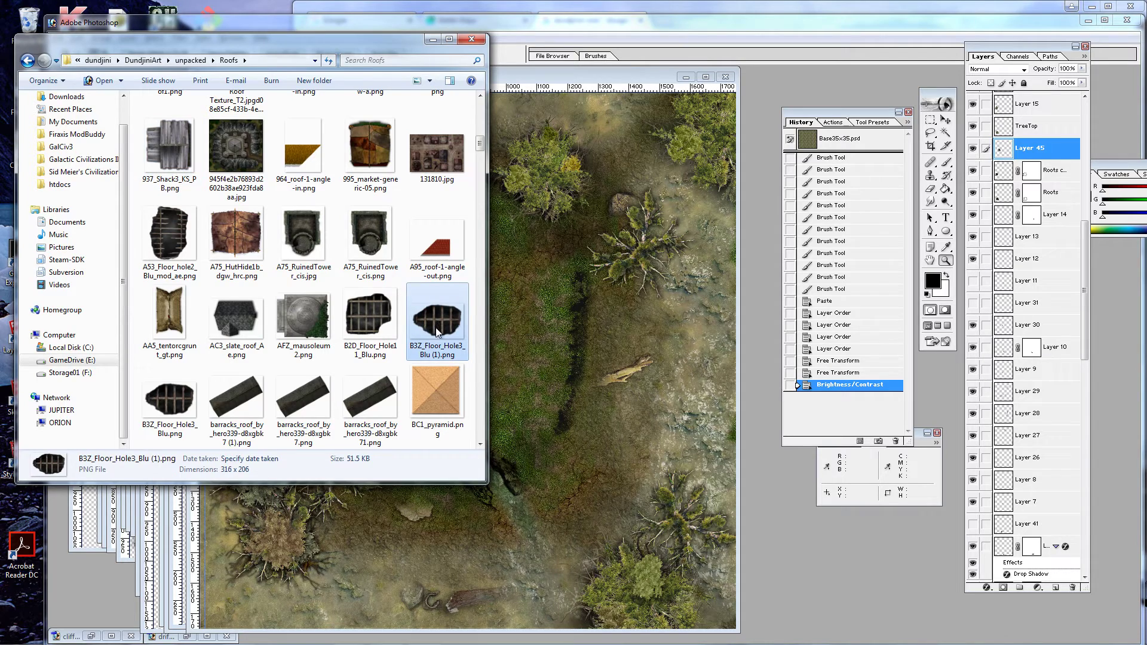
pyautogui.moveTo(432, 320); pyautogui.dragTo(550, 321)
# Copy the whole grate image and paste it into the swamp map
pyautogui.hotkey('ctrl', 'a')
pyautogui.hotkey('ctrl', 'c')
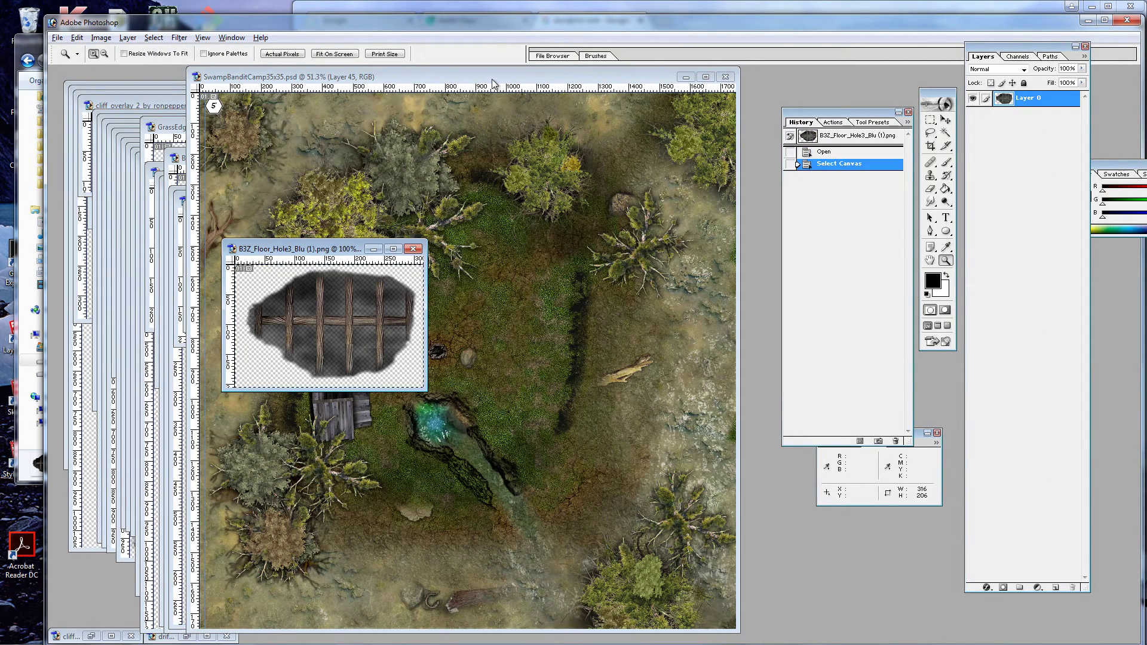
pyautogui.click(453, 390)
pyautogui.hotkey('ctrl', 'v')
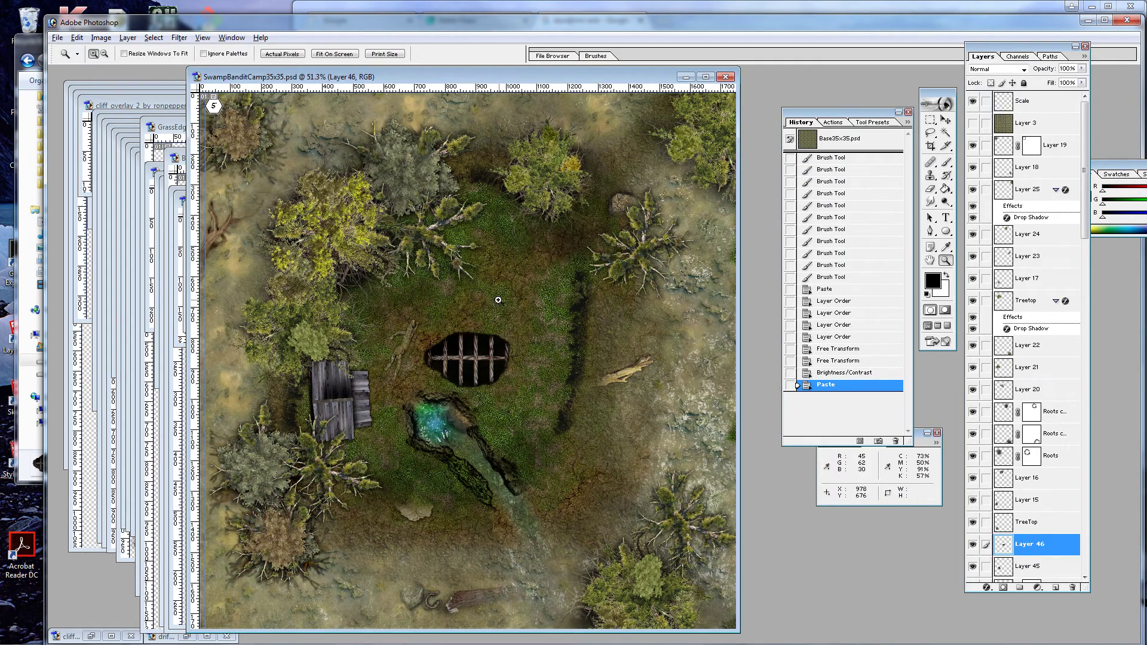
# Move the grate onto the shack roof, scaled to 45% and rotated -31.5°
pyautogui.moveTo(340, 299); pyautogui.dragTo(491, 396)
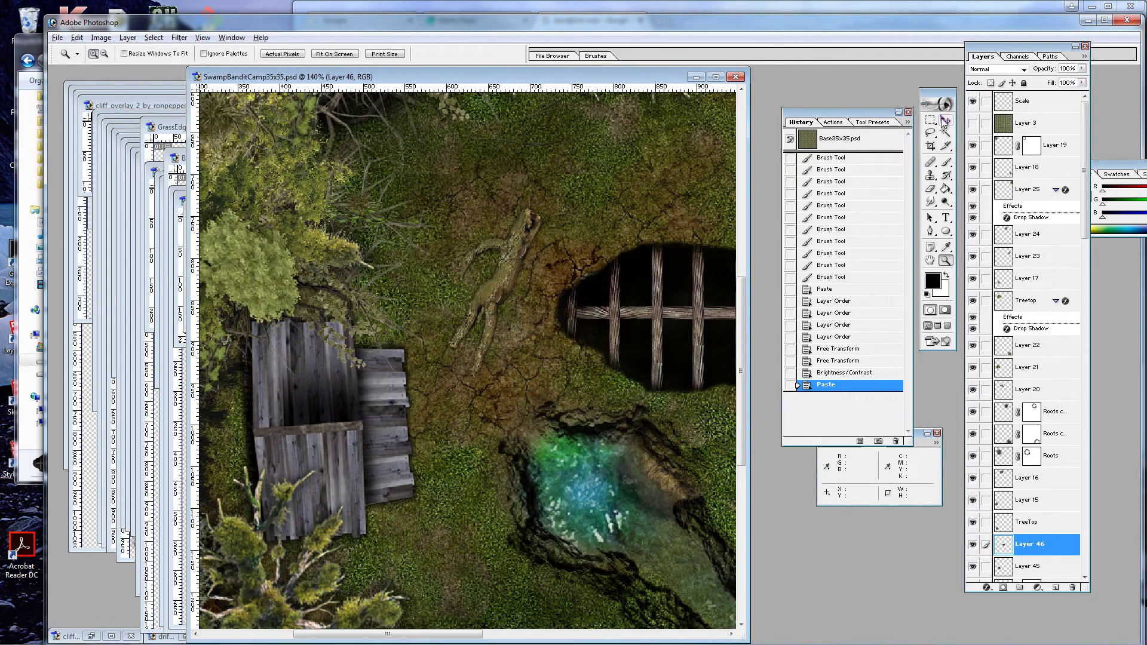
pyautogui.click(945, 122)
pyautogui.moveTo(669, 329); pyautogui.dragTo(418, 398)
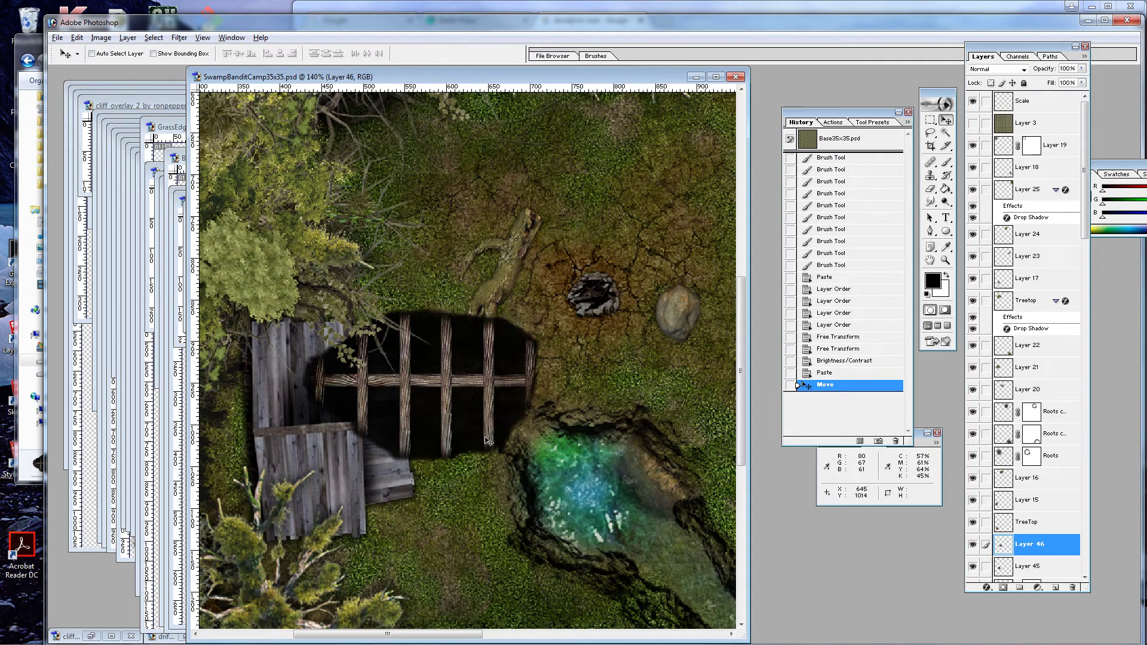
pyautogui.hotkey('ctrl', 't')
pyautogui.moveTo(550, 475); pyautogui.dragTo(330, 380)
pyautogui.press('Return')
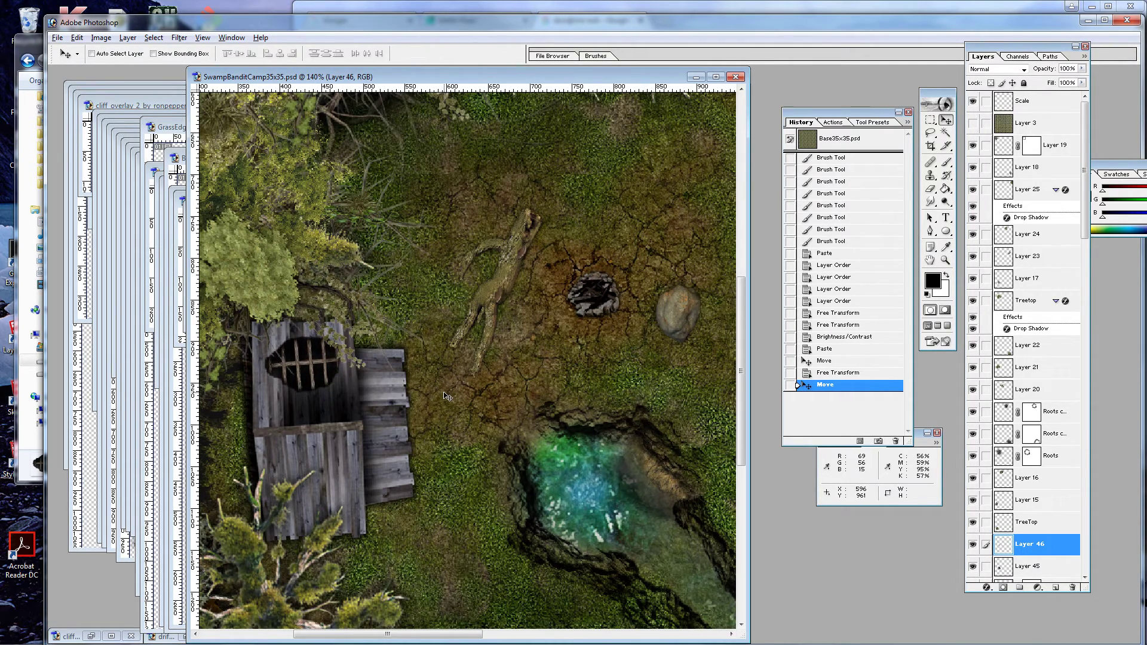
pyautogui.doubleClick(945, 260)
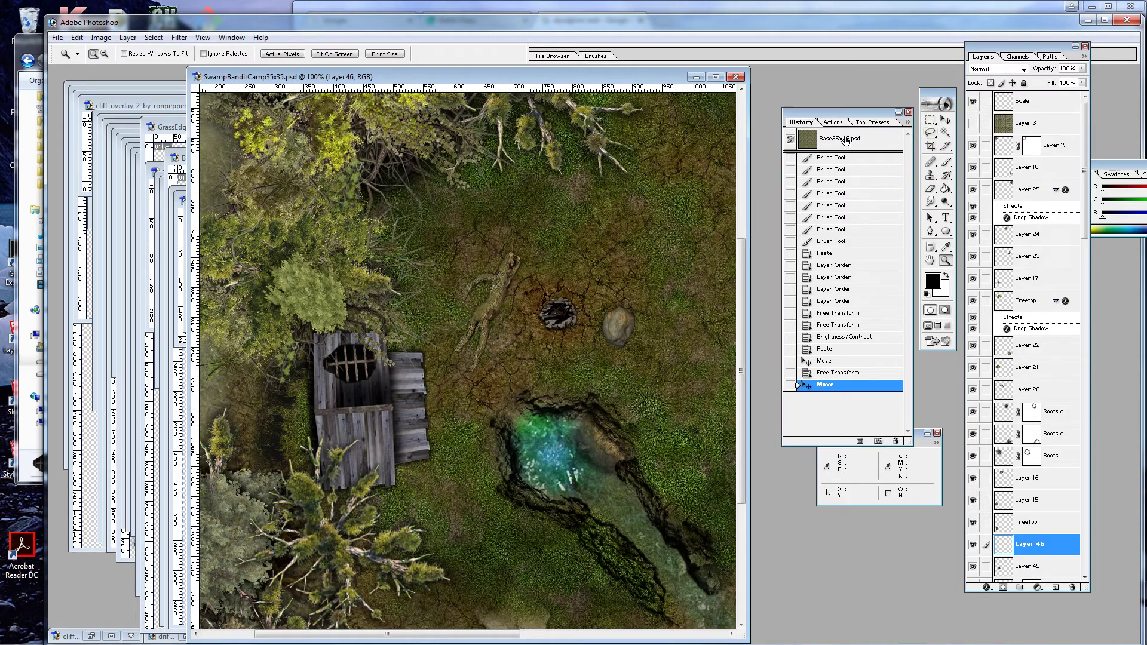
pyautogui.click(335, 55)
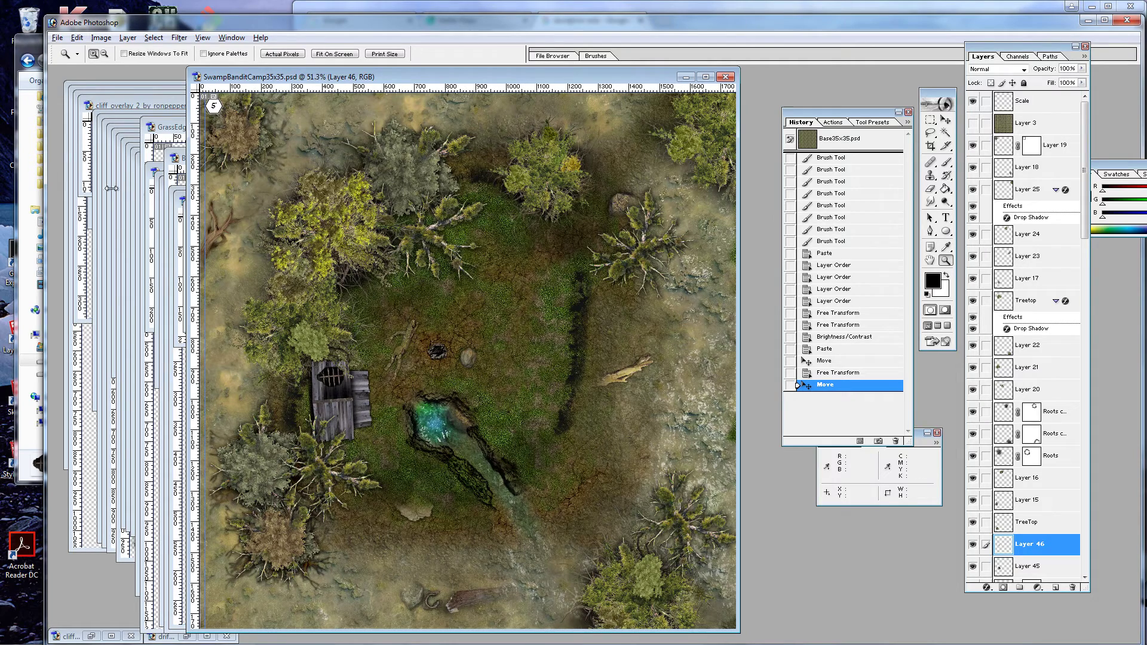
# Return Explorer to the unpacked asset folder and select the Grass layer in Photoshop
pyautogui.click(18, 138)
pyautogui.click(194, 63)
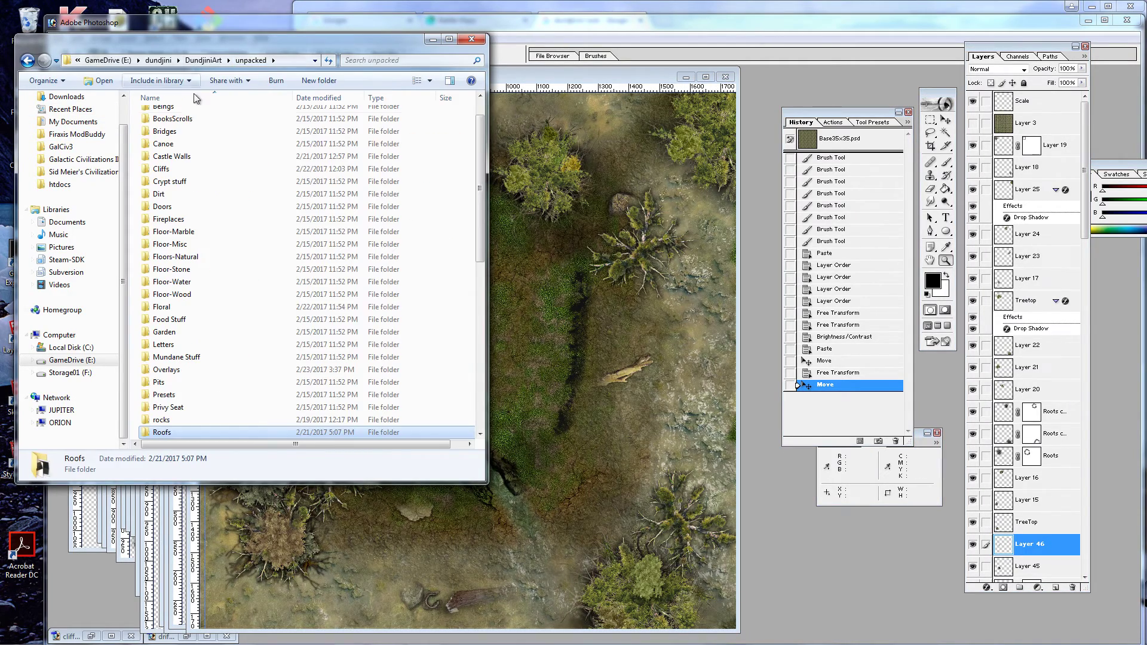
pyautogui.scroll(-10, 1065, 335)
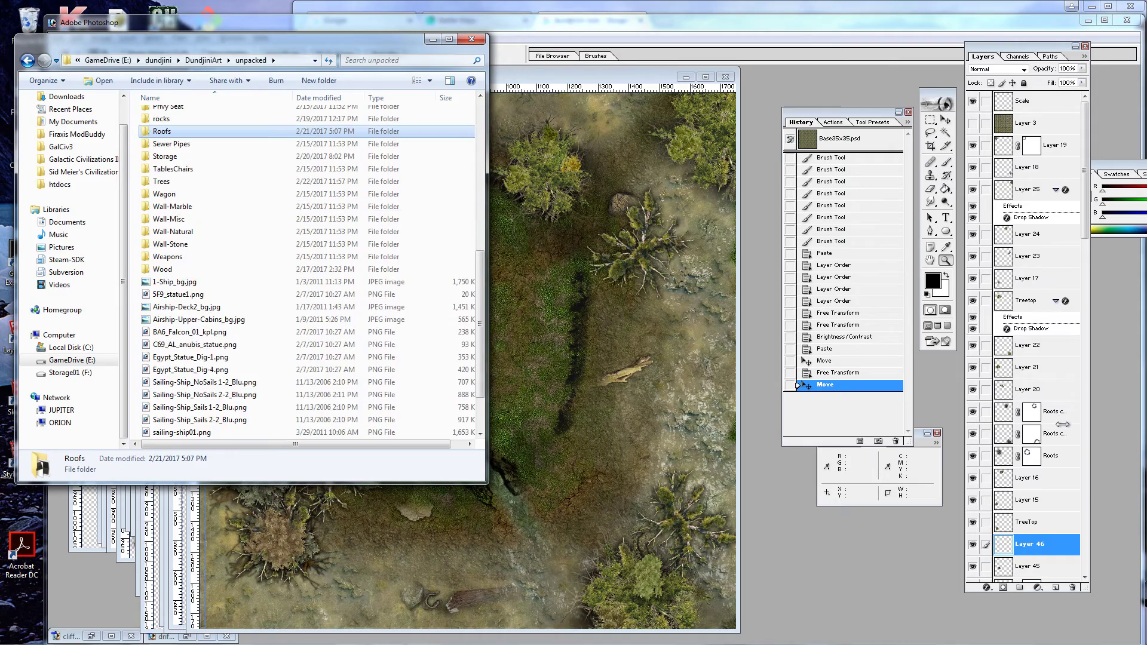
pyautogui.click(1091, 284)
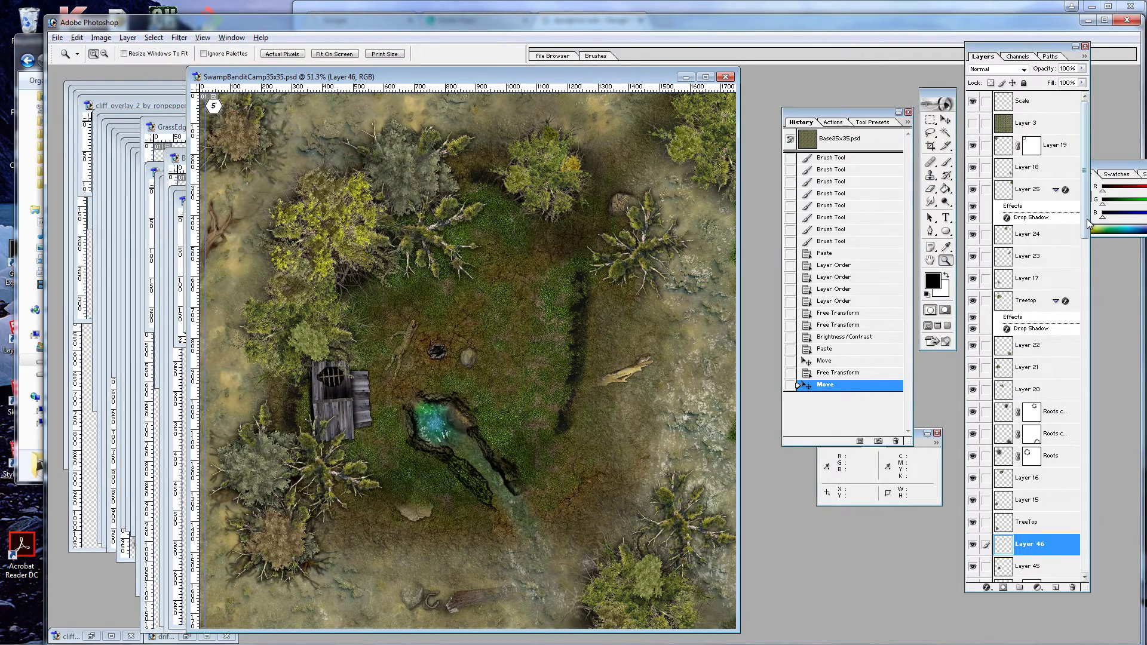
pyautogui.moveTo(1088, 224); pyautogui.dragTo(1087, 468)
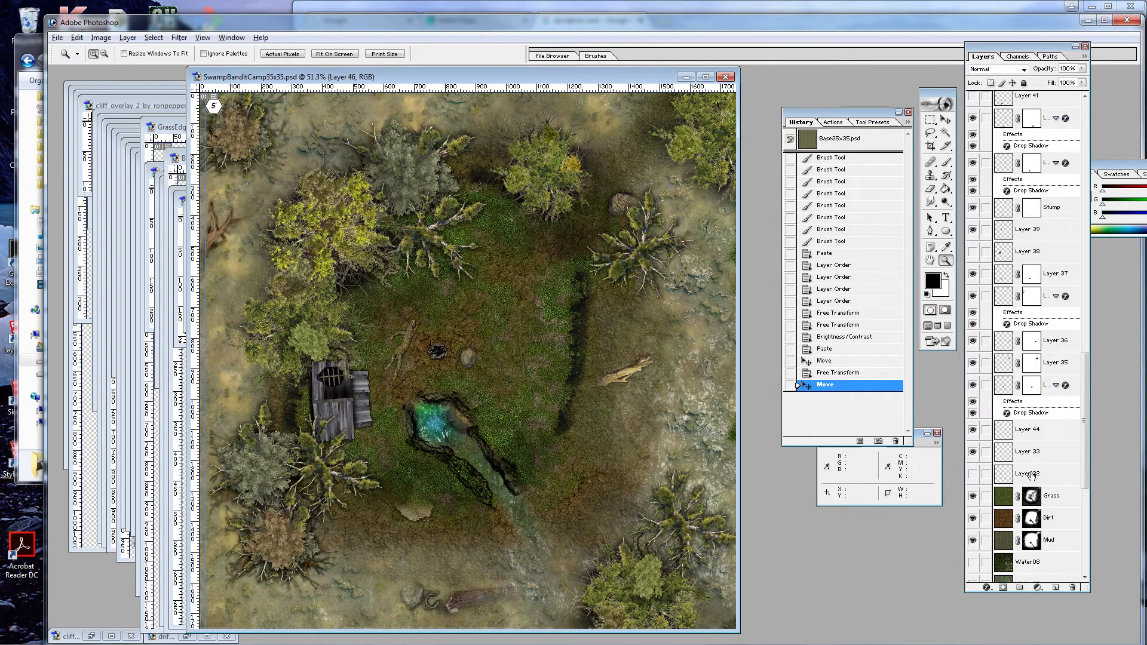
pyautogui.click(1023, 494)
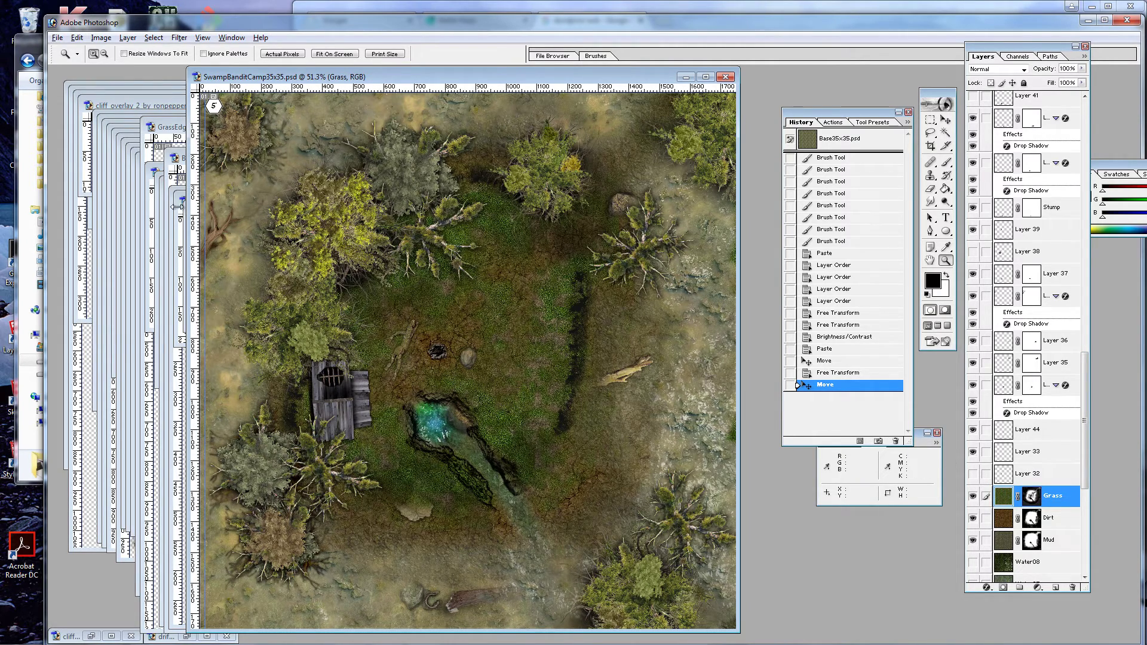
# Open the Floral folder to show its plant thumbnails
pyautogui.click(24, 119)
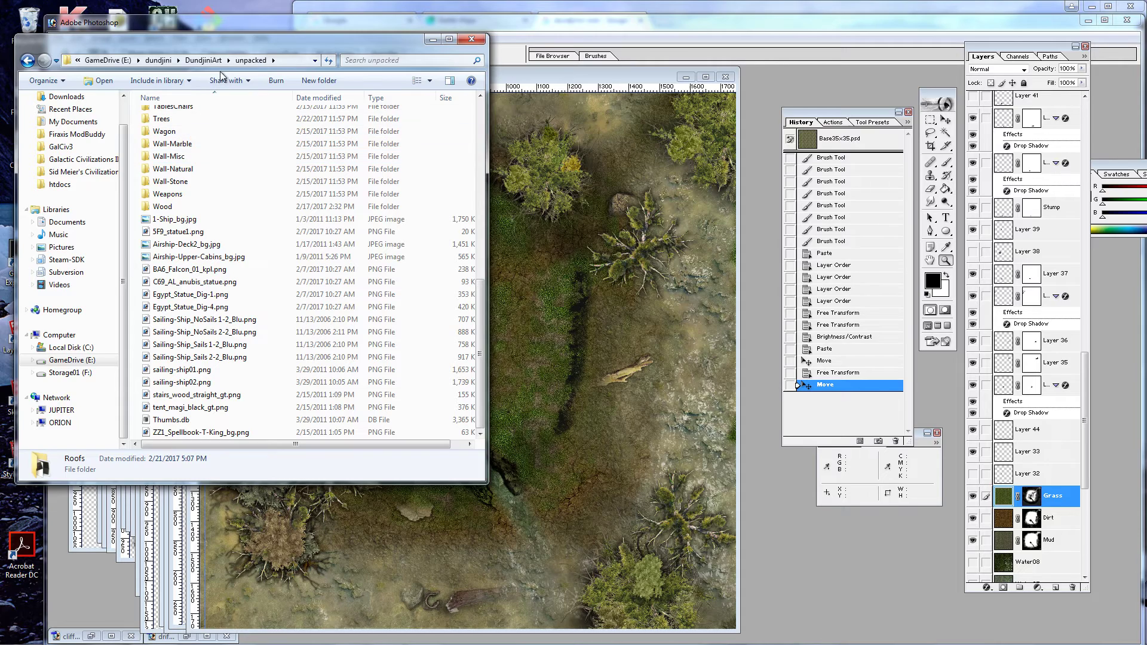
pyautogui.scroll(5, 209, 169)
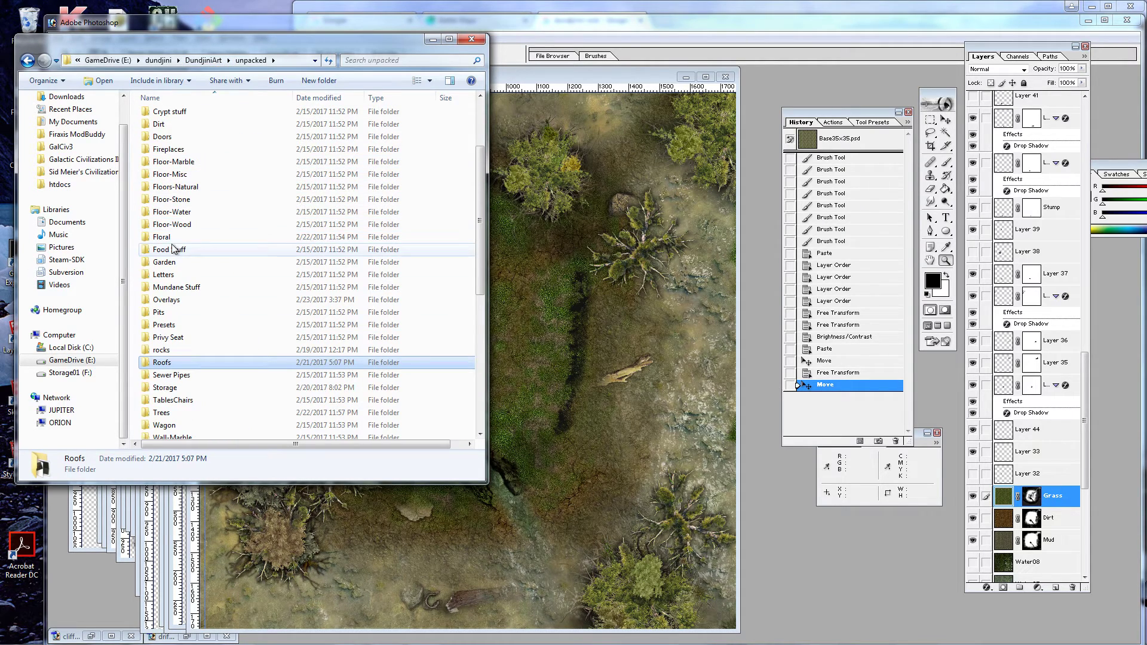
pyautogui.doubleClick(173, 250)
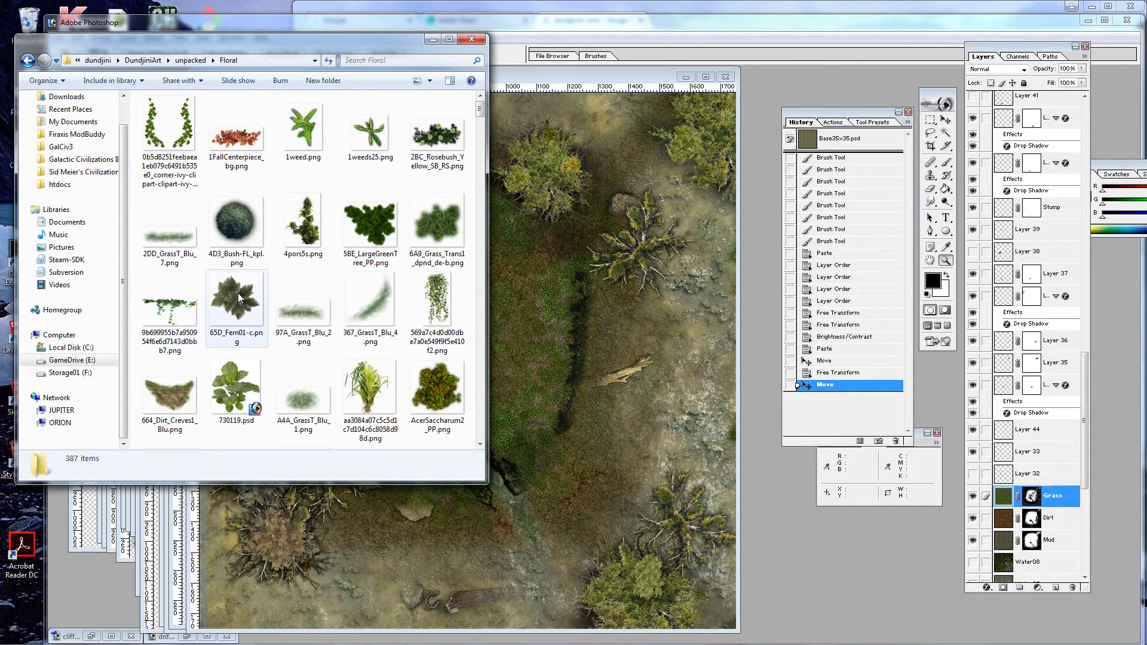
# Paste 65D_Fern01-c.png into the map, shrink it to about 44%, and place it right of the pool
pyautogui.moveTo(238, 293); pyautogui.dragTo(583, 299)
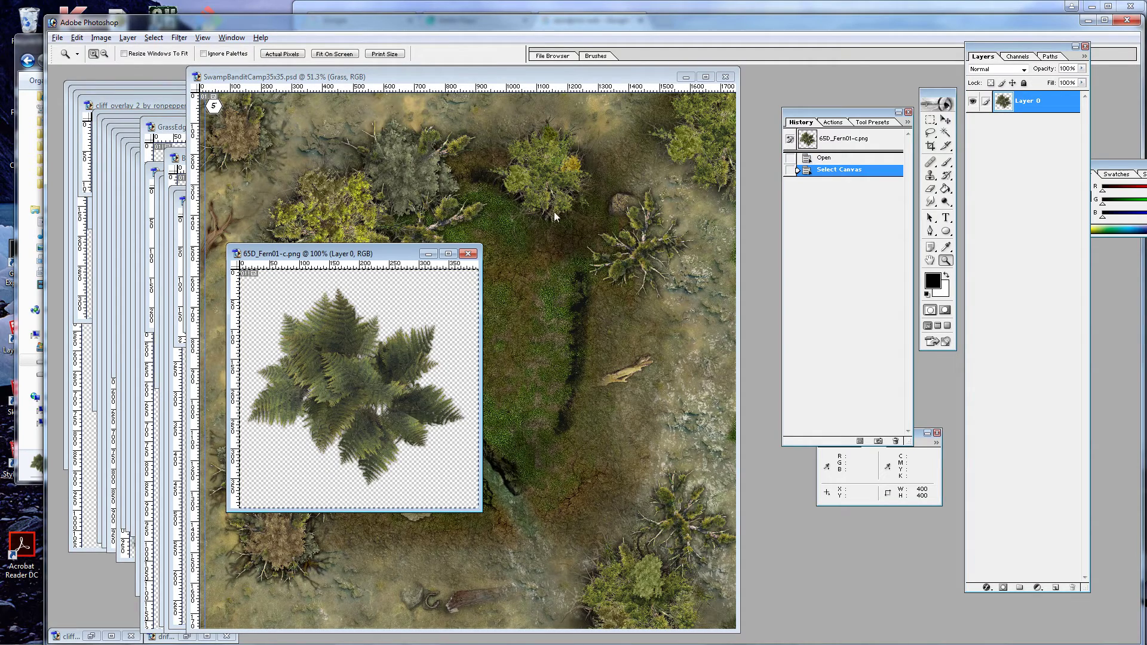
pyautogui.click(537, 75)
pyautogui.hotkey('ctrl', 'v')
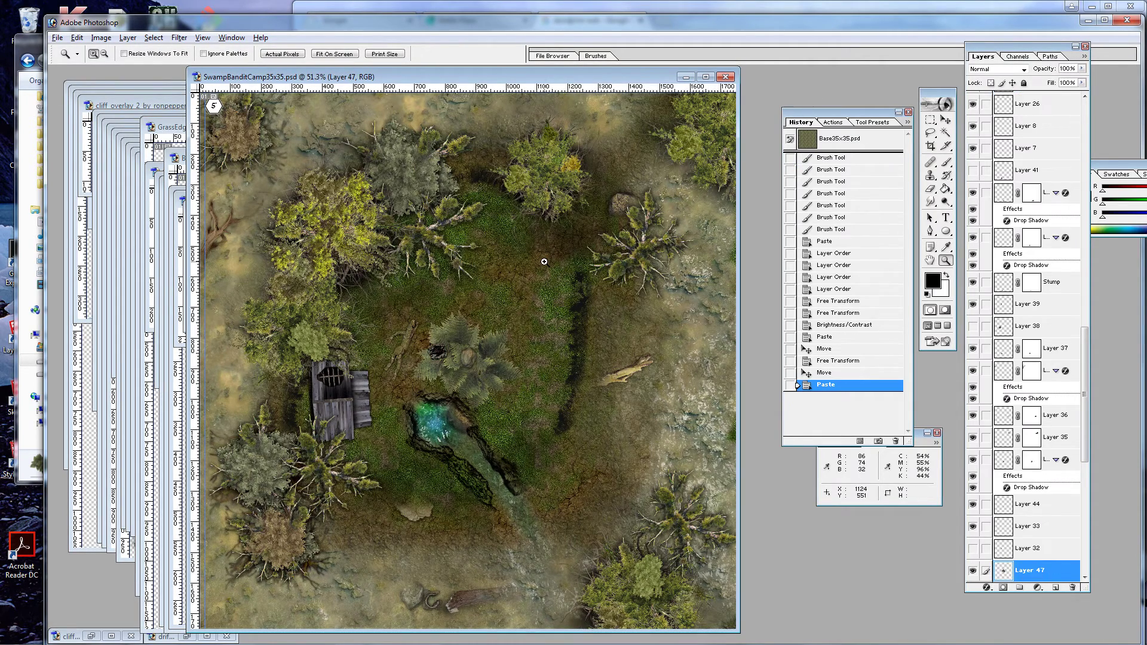
pyautogui.hotkey('ctrl', 't')
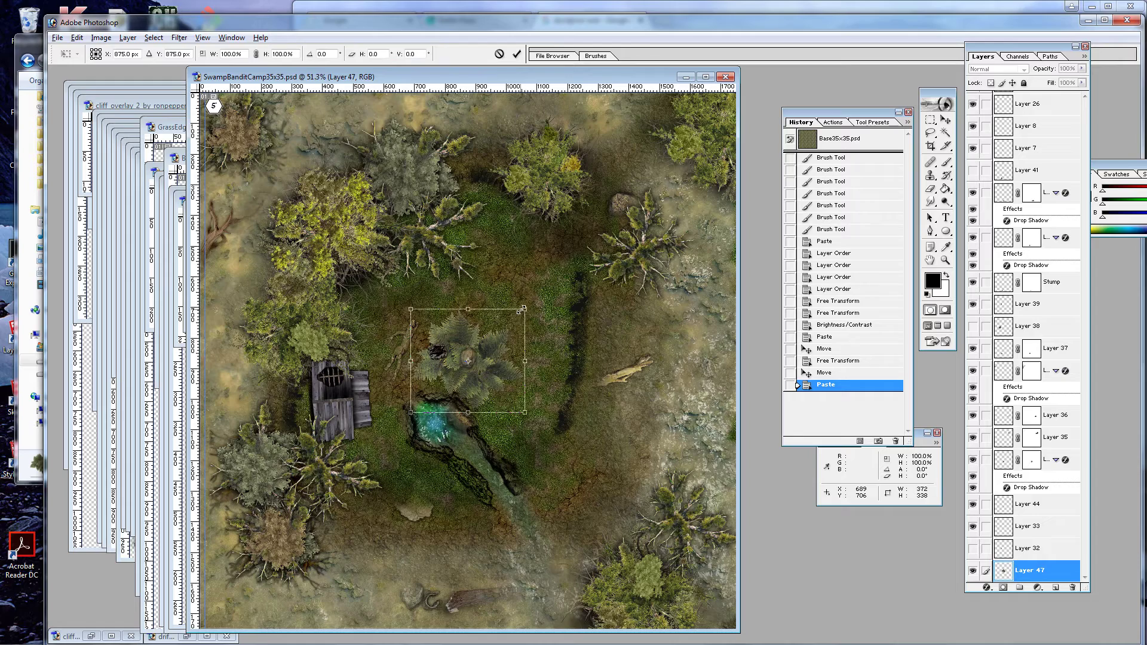
pyautogui.moveTo(520, 309); pyautogui.dragTo(460, 371)
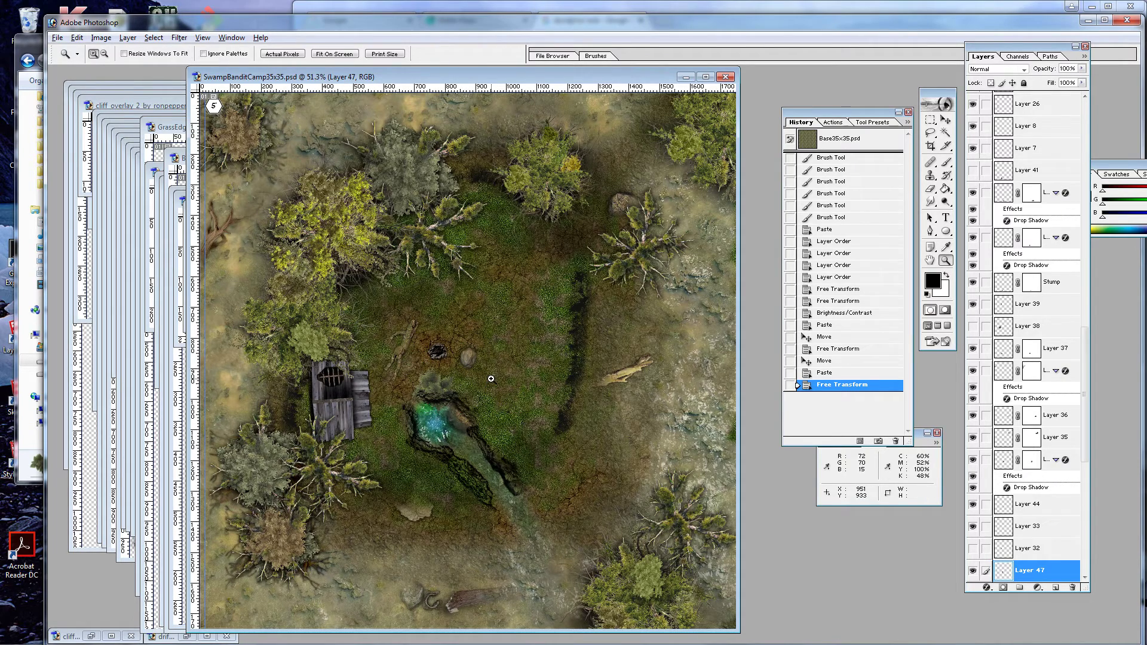
pyautogui.press('Return')
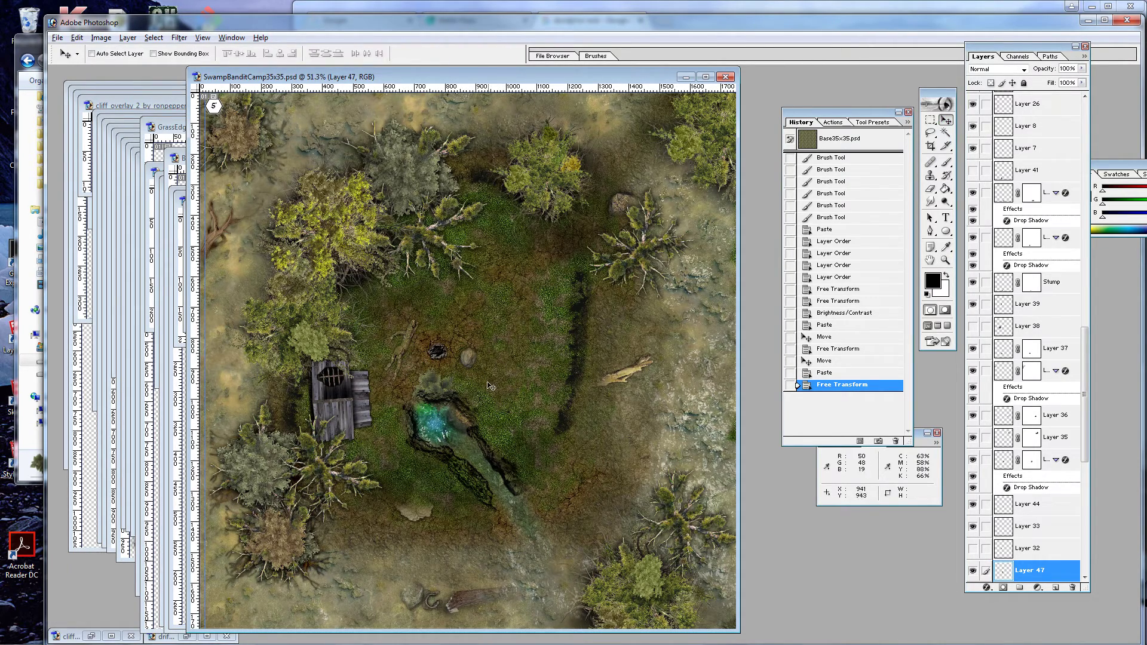
pyautogui.moveTo(454, 417); pyautogui.dragTo(567, 431)
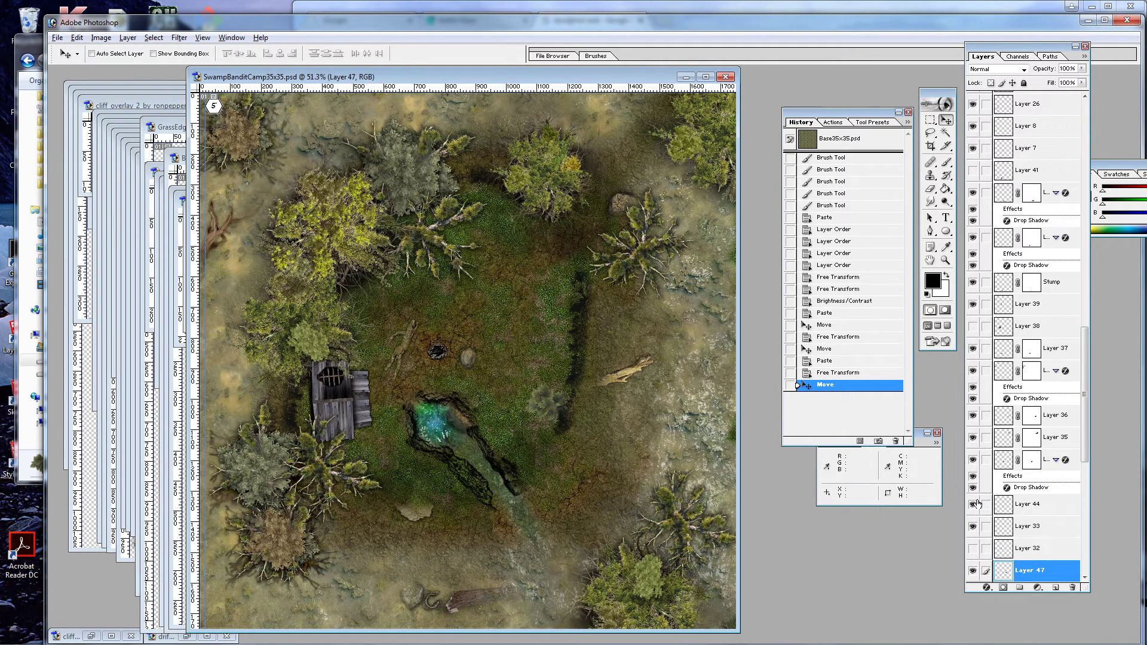
# Stack the fern layer above Layer 41 and move Layer 28 below Layer 41
pyautogui.moveTo(1025, 574); pyautogui.dragTo(1031, 173)
pyautogui.scroll(3, 1044, 315)
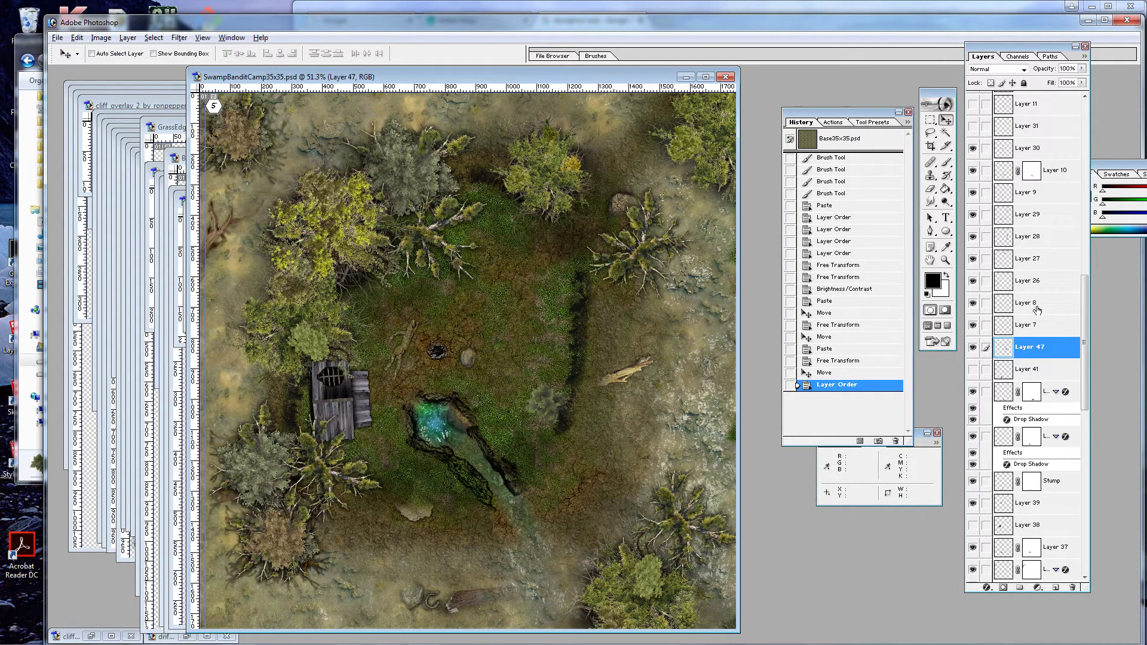
pyautogui.moveTo(565, 395); pyautogui.dragTo(555, 403)
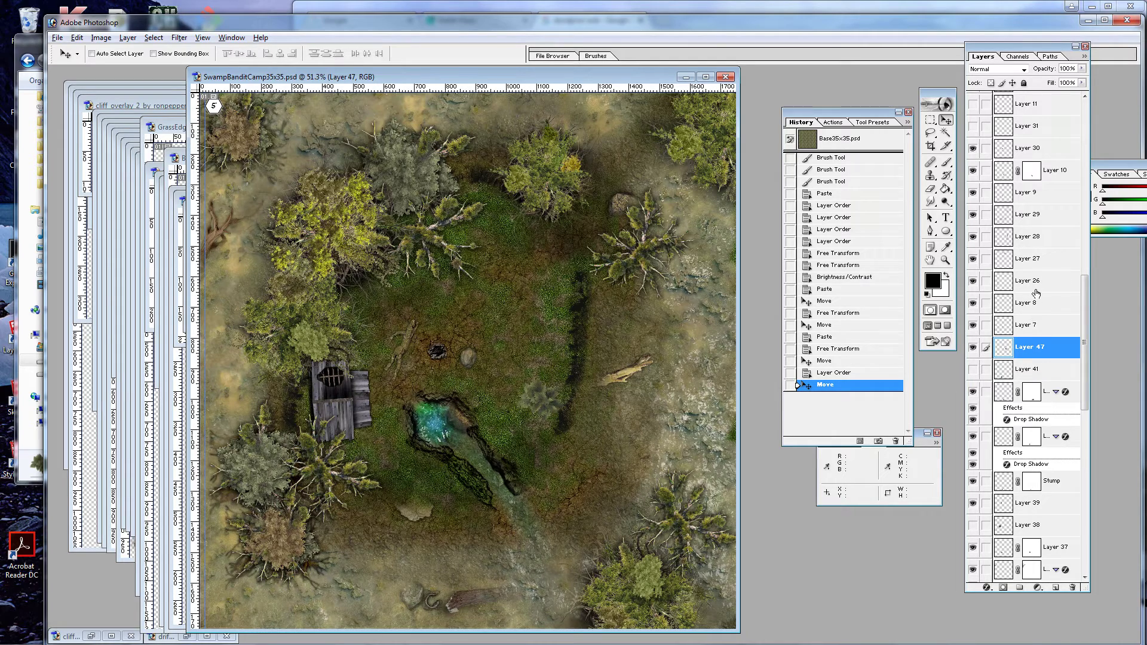
pyautogui.click(973, 237)
pyautogui.click(973, 238)
pyautogui.moveTo(1028, 239); pyautogui.dragTo(1034, 383)
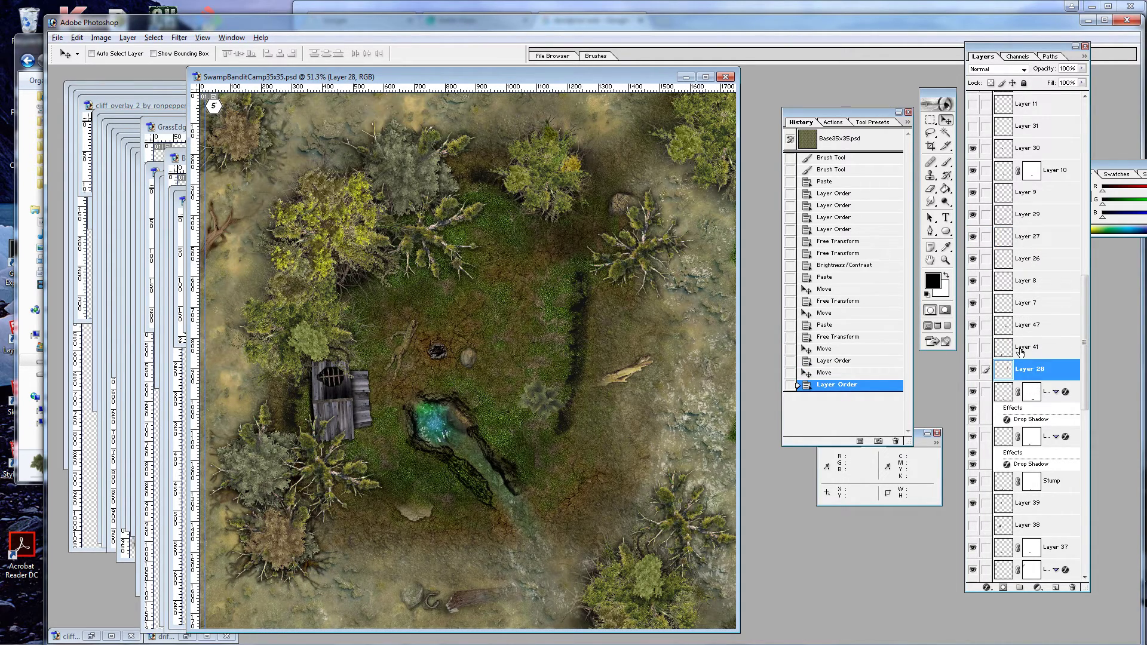
pyautogui.click(972, 326)
pyautogui.click(973, 326)
# Rename Layer 47 to 'fern' and nudge the fern slightly into place
pyautogui.doubleClick(1023, 325)
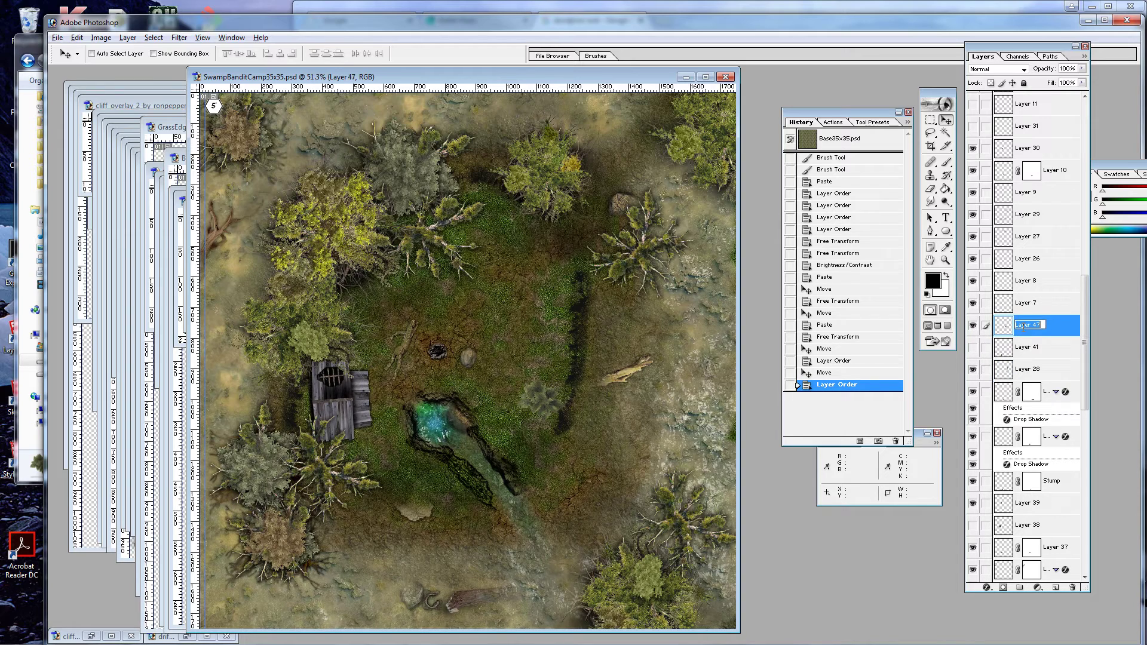
pyautogui.write('fern')
pyautogui.press('Return')
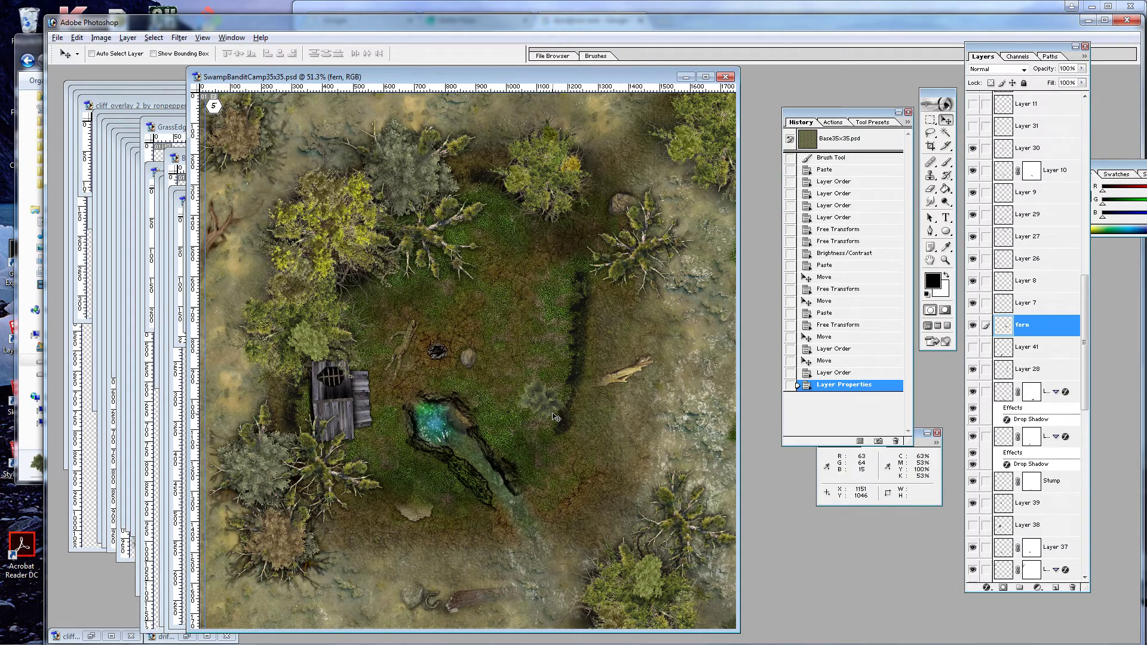
pyautogui.moveTo(556, 417); pyautogui.dragTo(553, 412)
# Add a Drop Shadow with Distance 0 to the fern layer via Blending Options
pyautogui.rightClick(1034, 328)
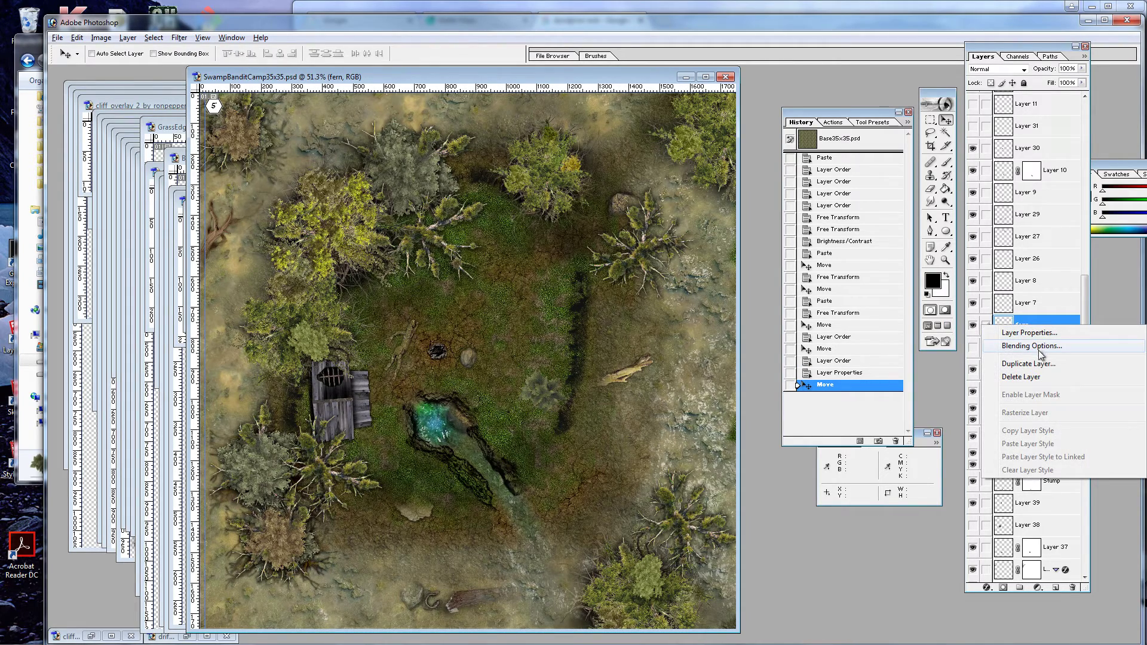
pyautogui.click(1039, 350)
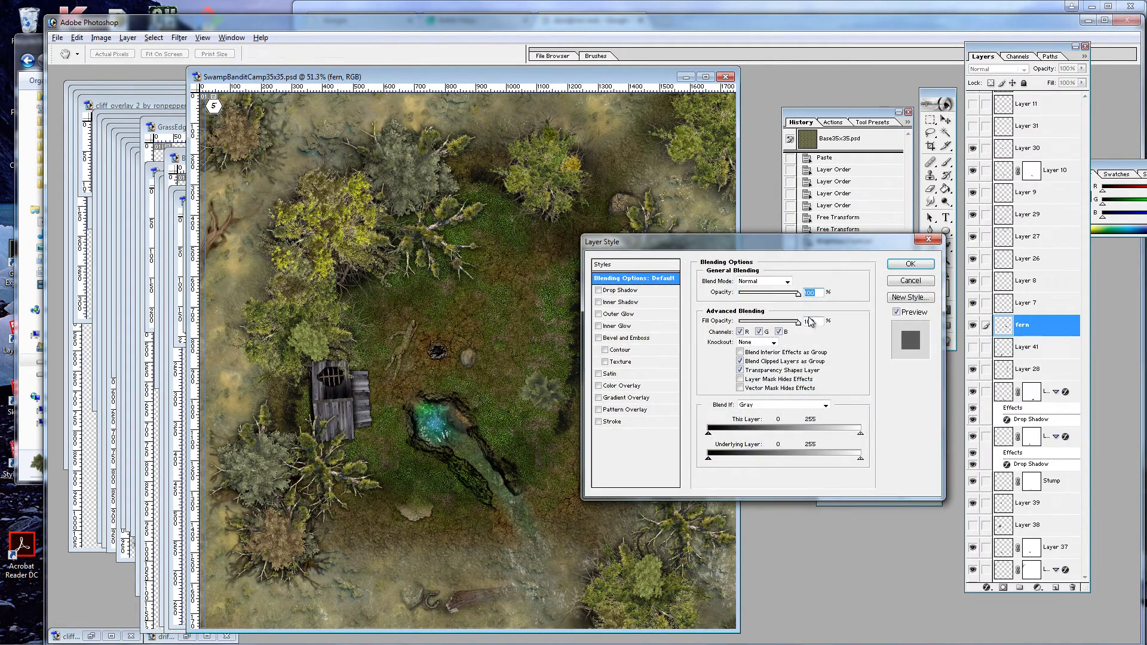
pyautogui.click(646, 291)
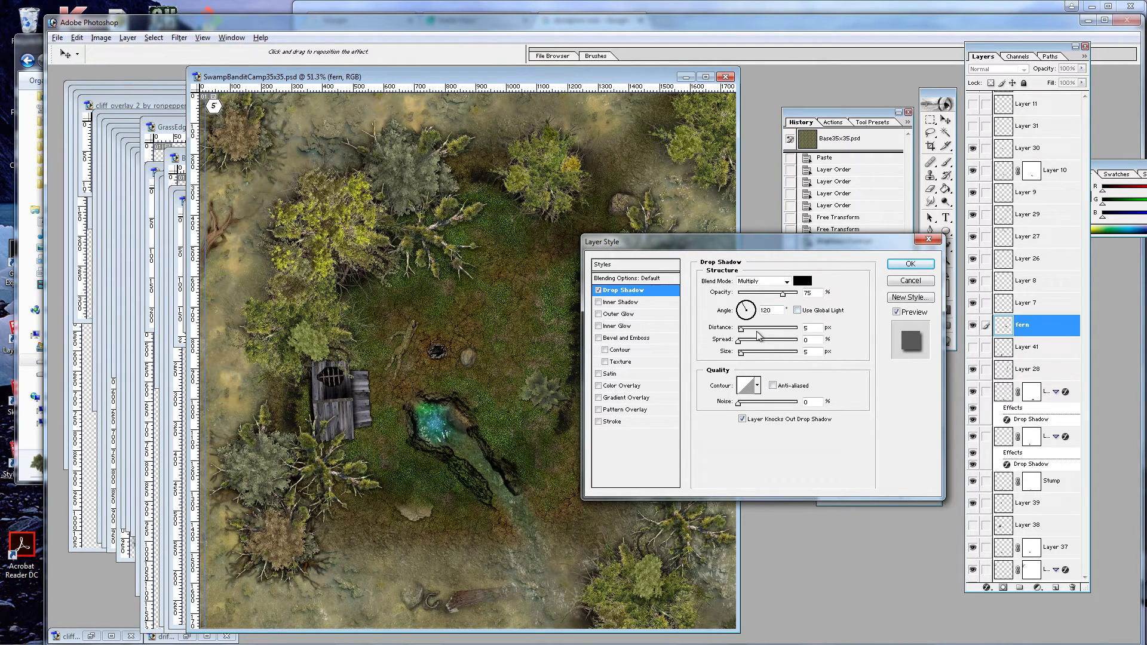
pyautogui.moveTo(741, 331); pyautogui.dragTo(734, 331)
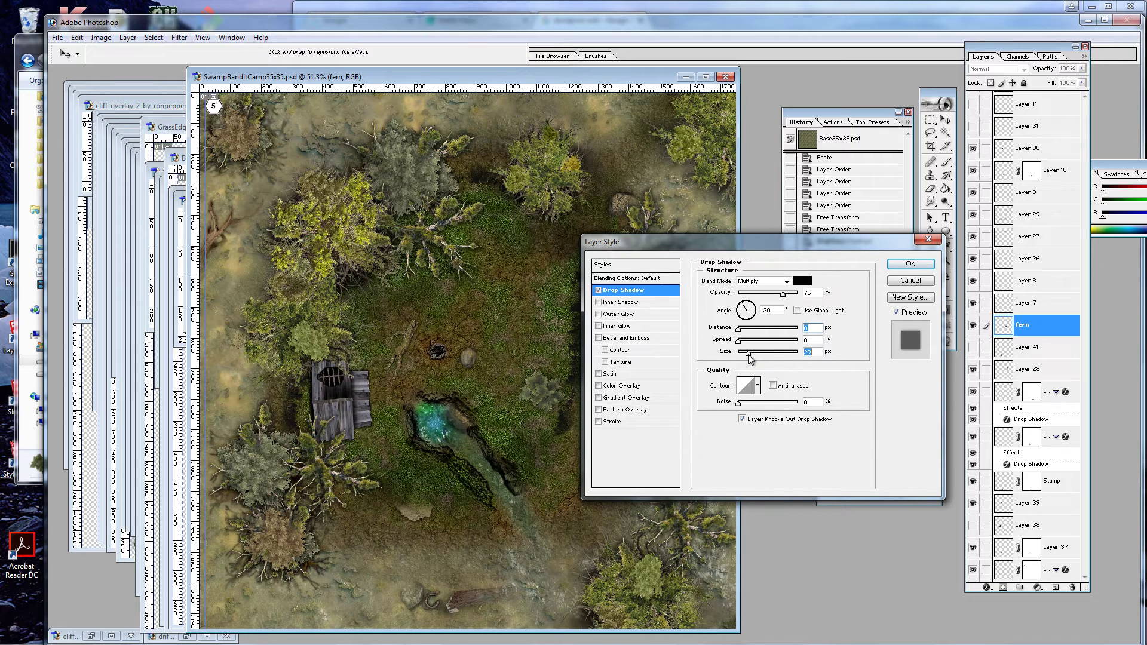
pyautogui.click(909, 264)
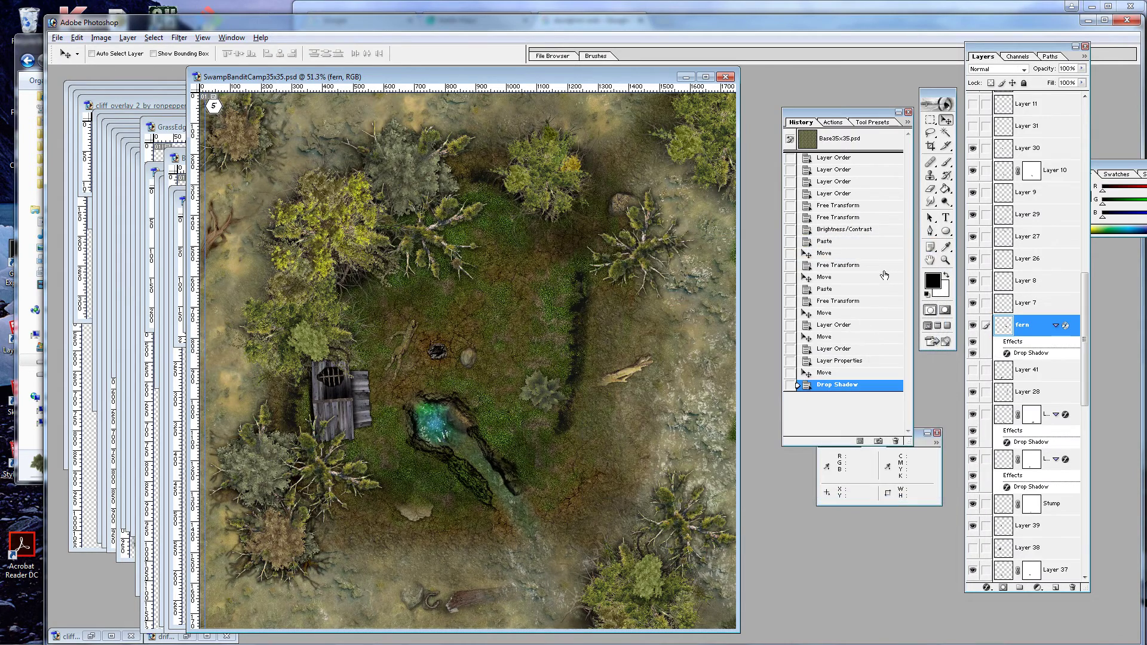
# Shrink the fern to 55% and shift it up and to the right
pyautogui.doubleClick(945, 260)
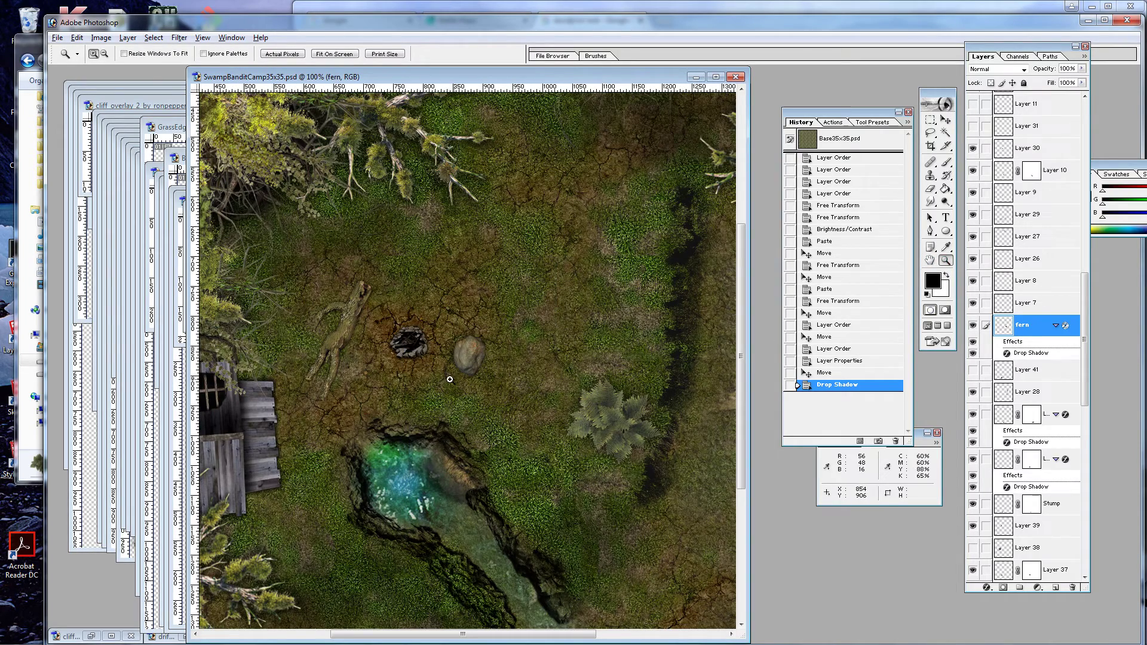
pyautogui.hotkey('ctrl', 't')
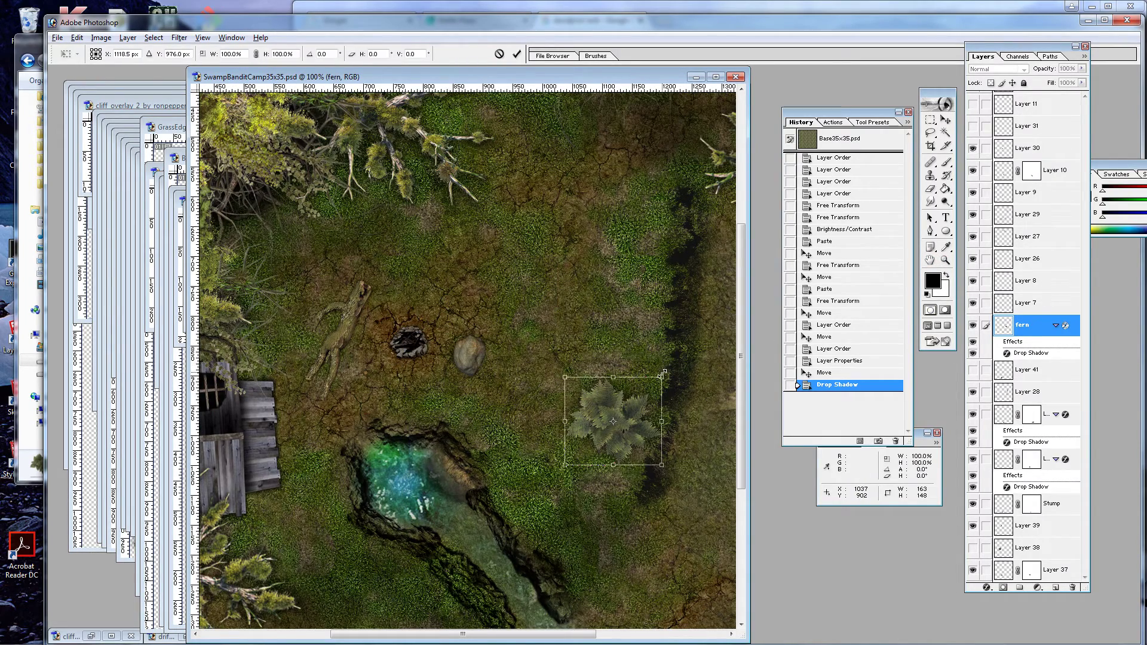
pyautogui.moveTo(661, 374); pyautogui.dragTo(611, 409)
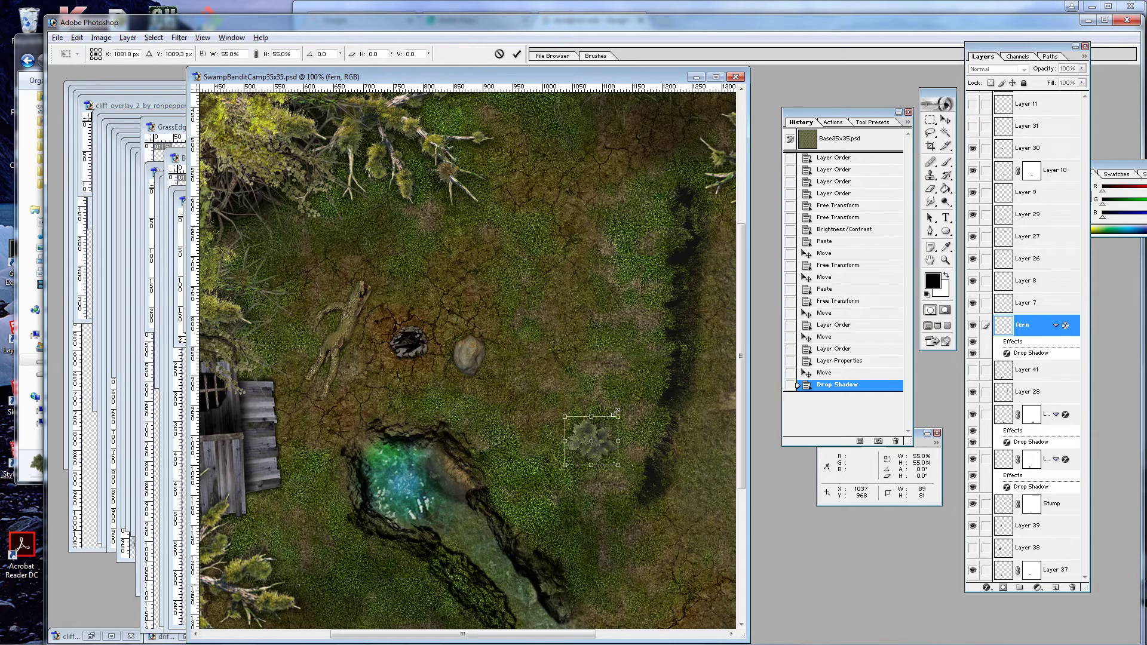
pyautogui.press('Return')
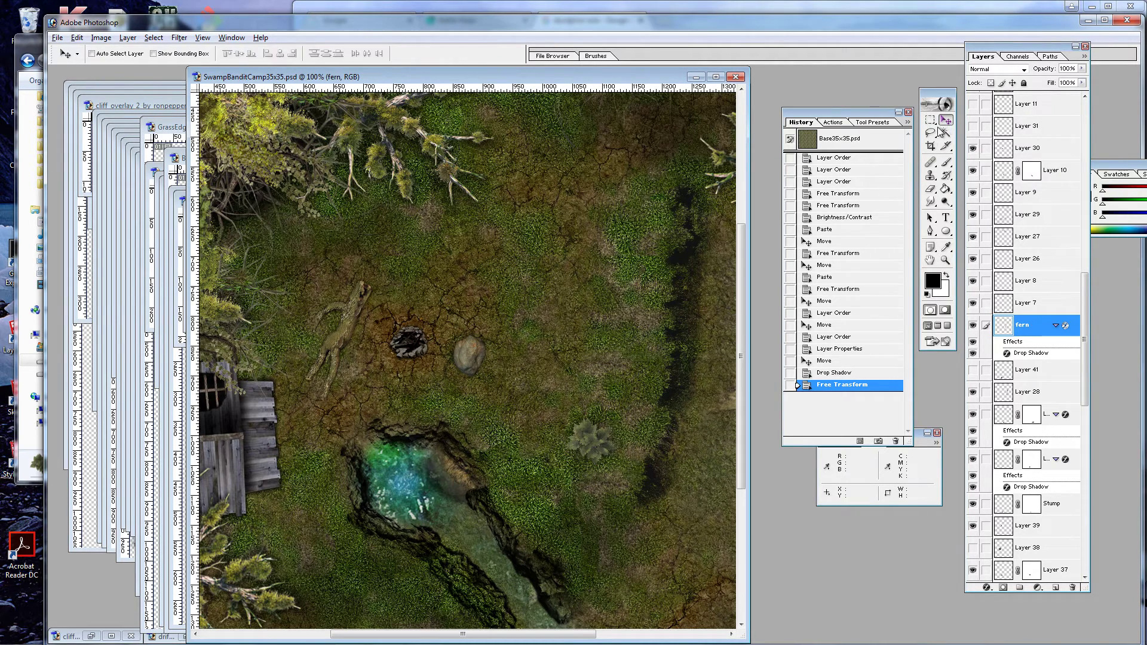
pyautogui.moveTo(675, 388); pyautogui.dragTo(699, 361)
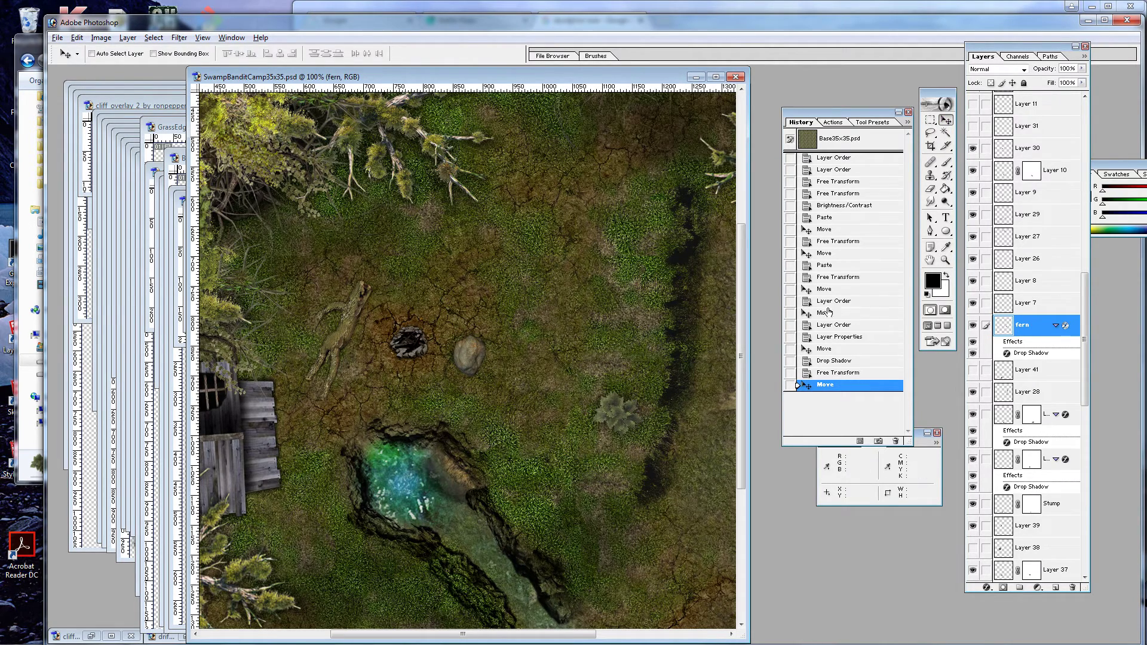
pyautogui.click(950, 264)
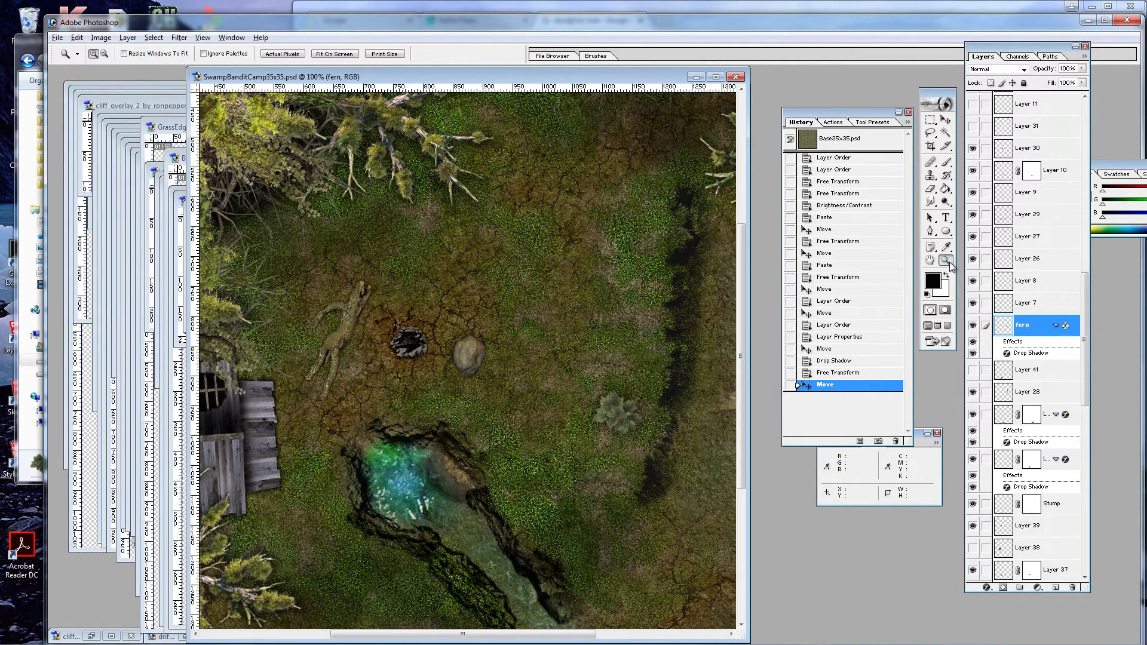
pyautogui.click(327, 54)
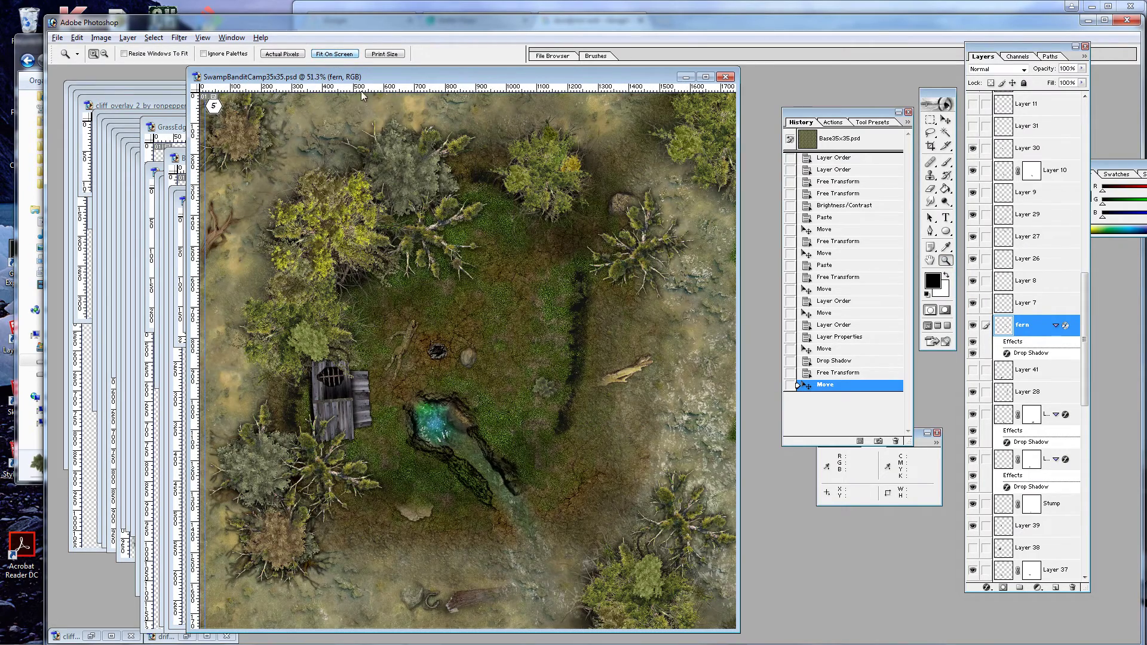
# Duplicate the fern as 'fern copy', place it near the right-hand tree, rotated about 96°
pyautogui.rightClick(1023, 335)
pyautogui.click(1028, 369)
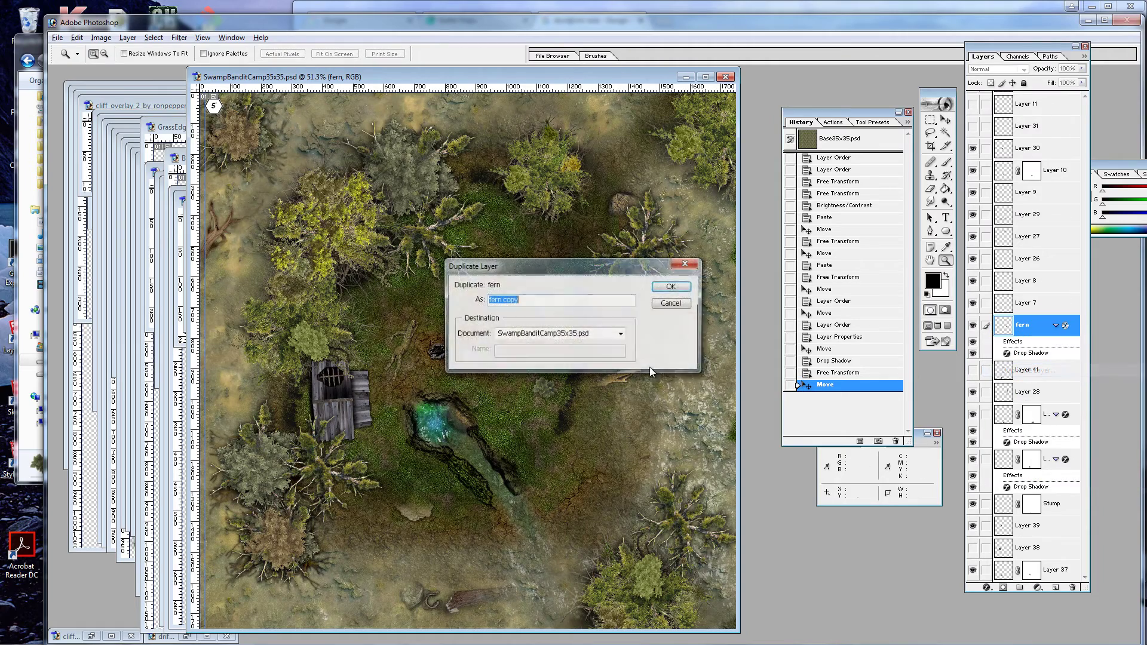
pyautogui.click(671, 287)
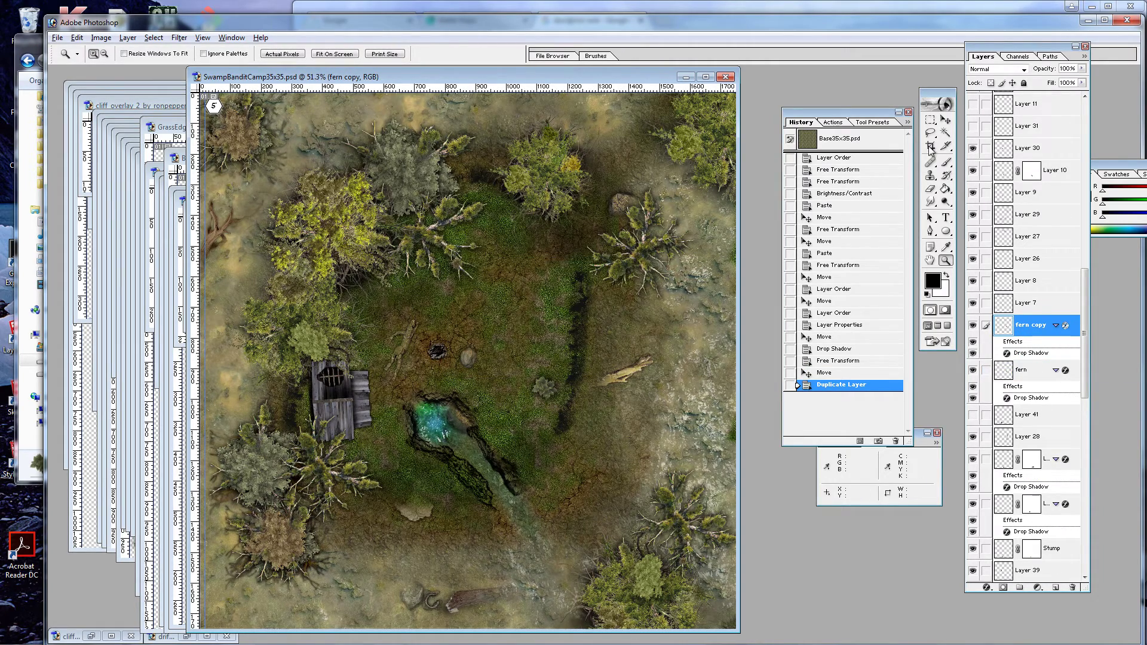
pyautogui.click(946, 120)
pyautogui.moveTo(563, 388); pyautogui.dragTo(600, 270)
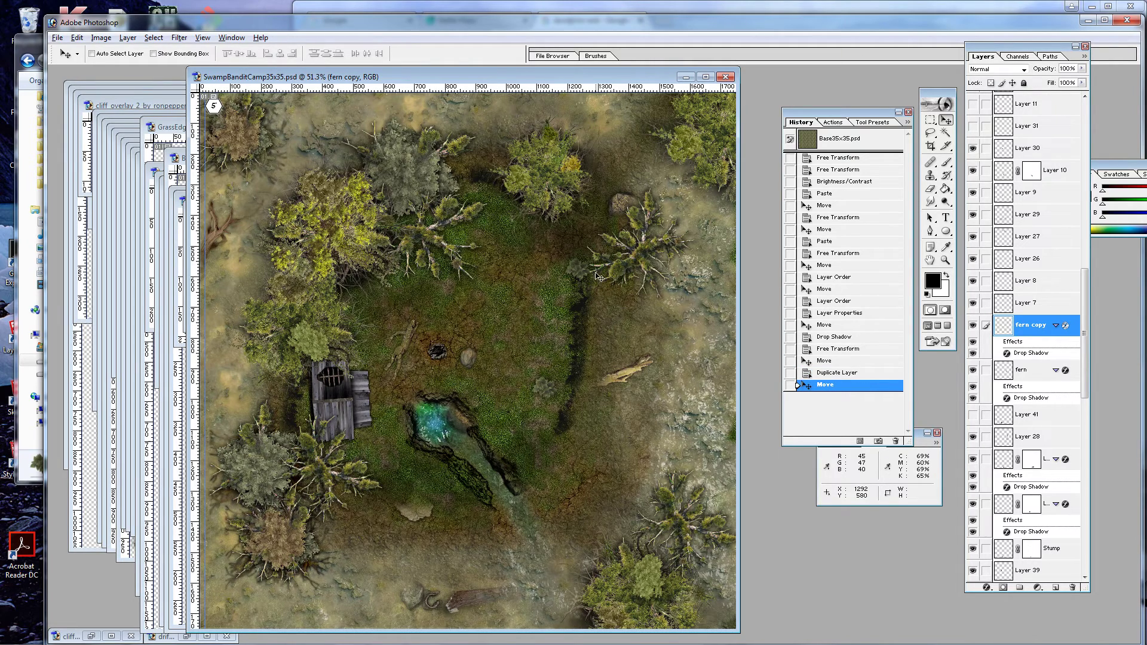
pyautogui.hotkey('ctrl', 't')
pyautogui.moveTo(635, 325); pyautogui.dragTo(500, 330)
pyautogui.press('Return')
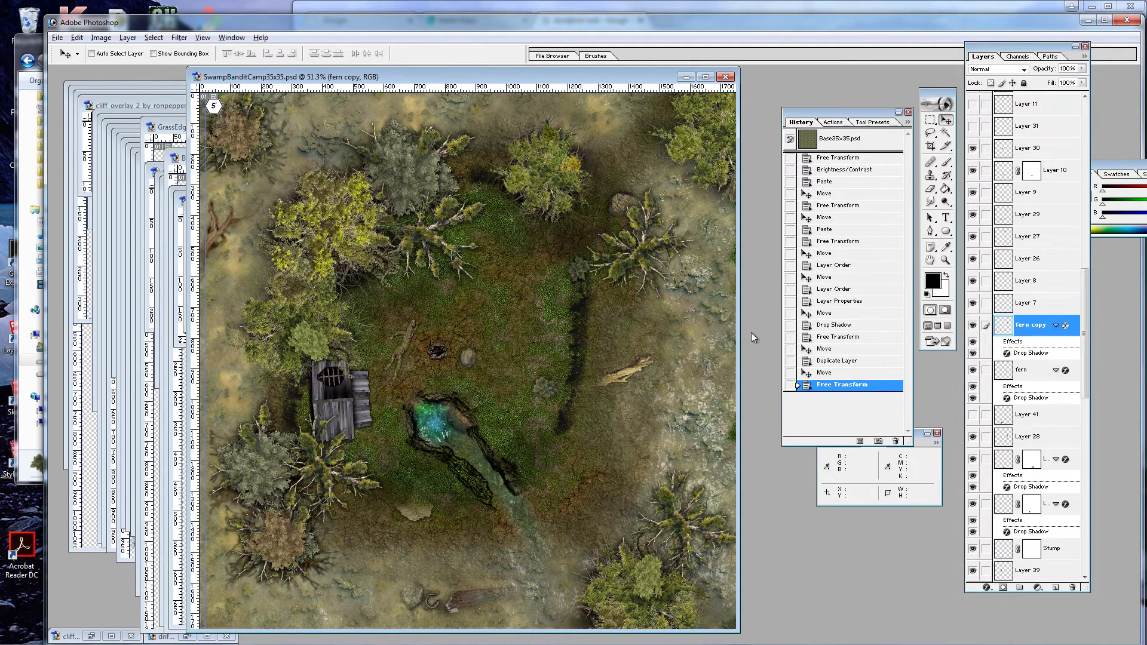
# Duplicate it again as 'fern copy 2', placed lower left by the stream and enlarged to 115.5%
pyautogui.rightClick(1013, 327)
pyautogui.click(1026, 364)
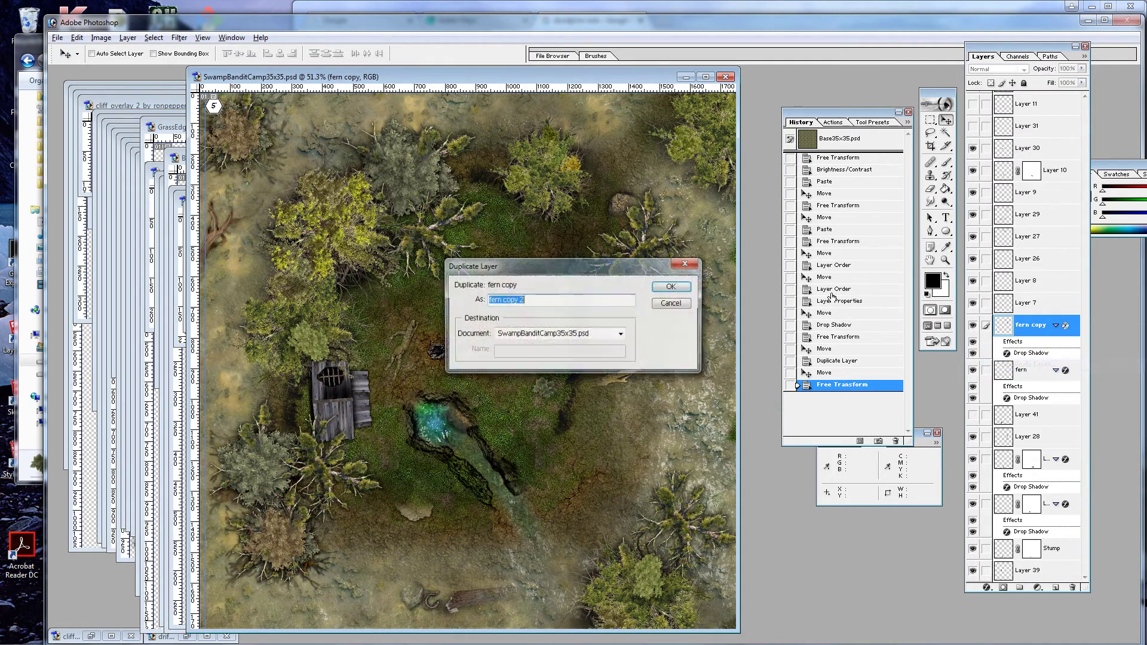
pyautogui.click(673, 288)
pyautogui.moveTo(585, 287); pyautogui.dragTo(404, 490)
pyautogui.hotkey('ctrl', 't')
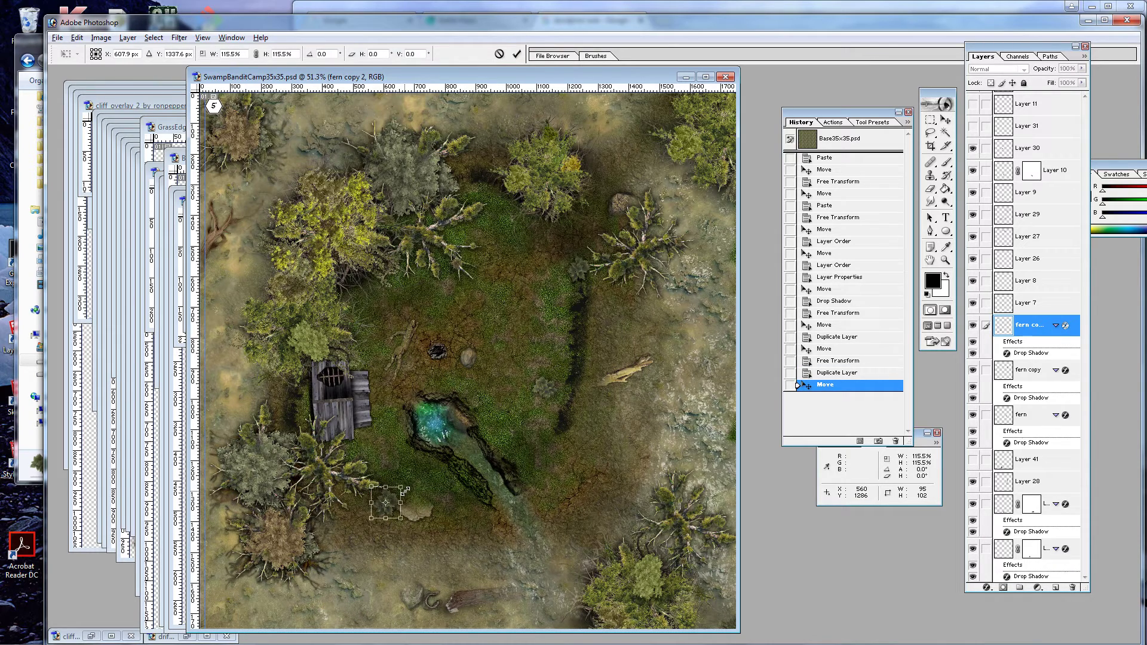
pyautogui.press('Return')
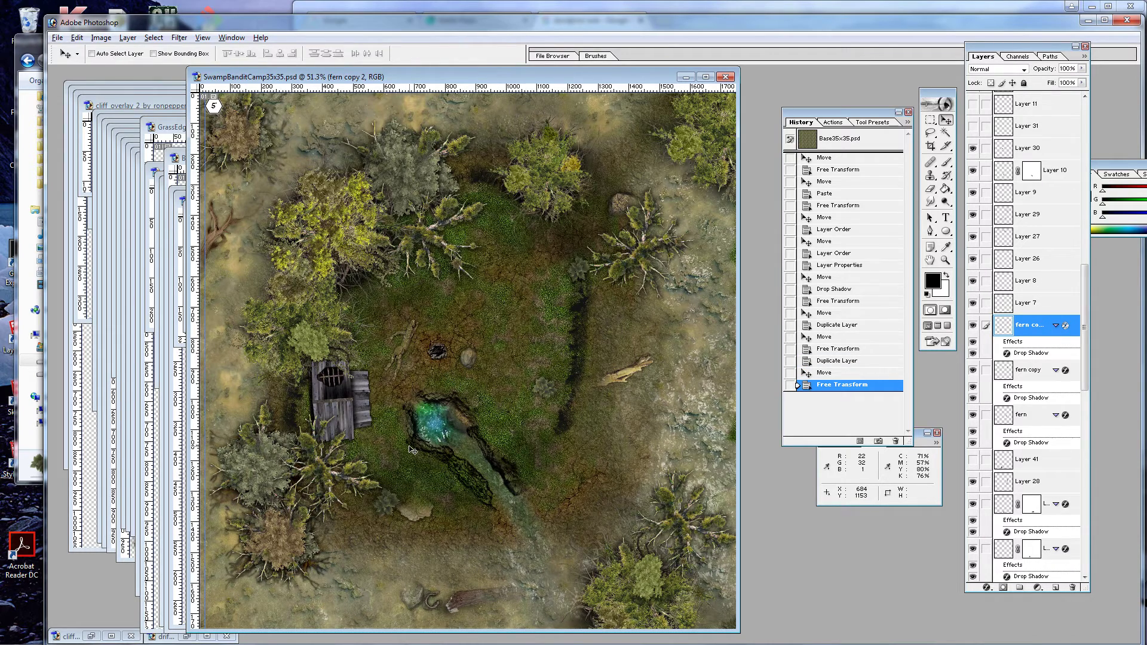
# Scroll down the Floral folder and open ficus_jcd-a.png in Photoshop
pyautogui.click(19, 142)
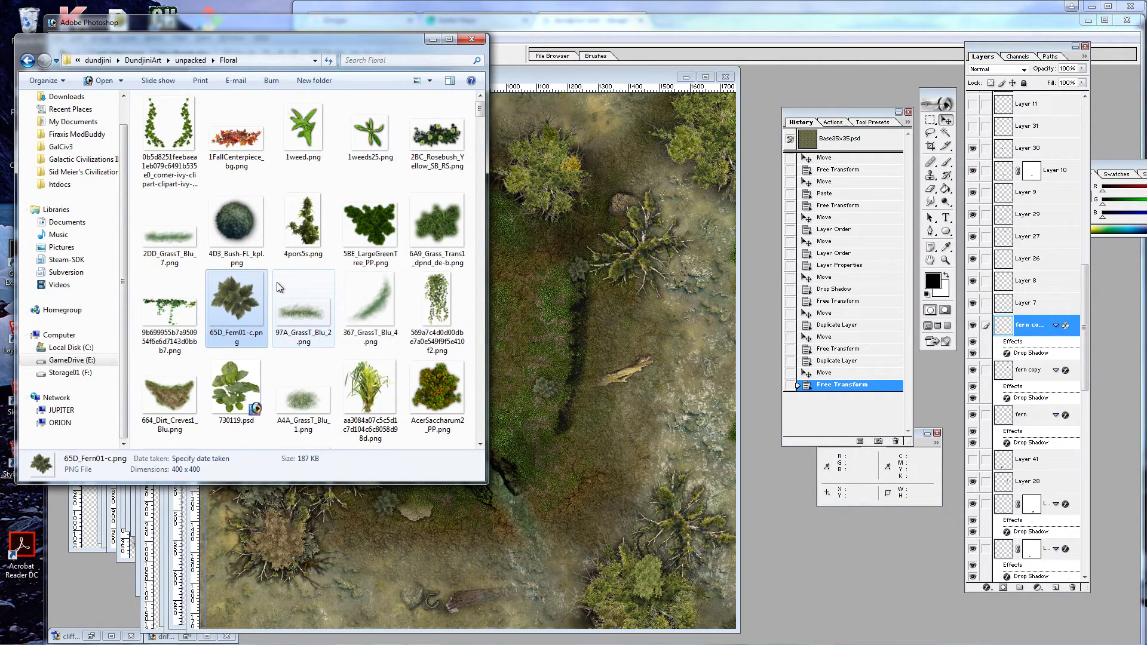
pyautogui.scroll(-5, 277, 284)
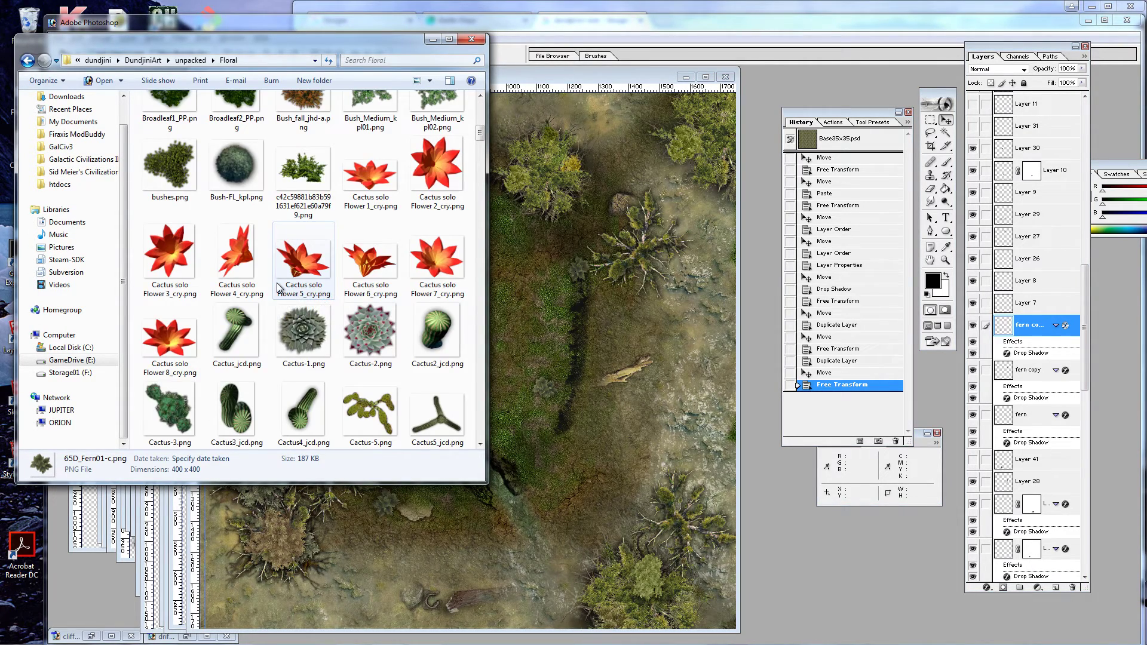
pyautogui.scroll(-10, 277, 288)
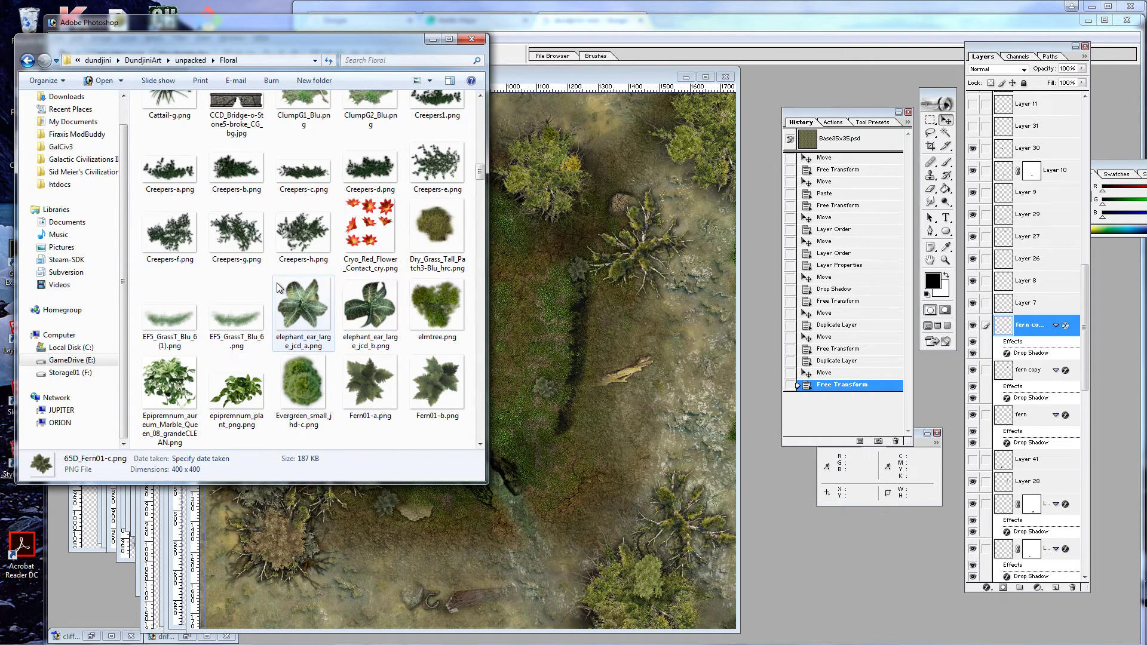
pyautogui.scroll(-3, 278, 288)
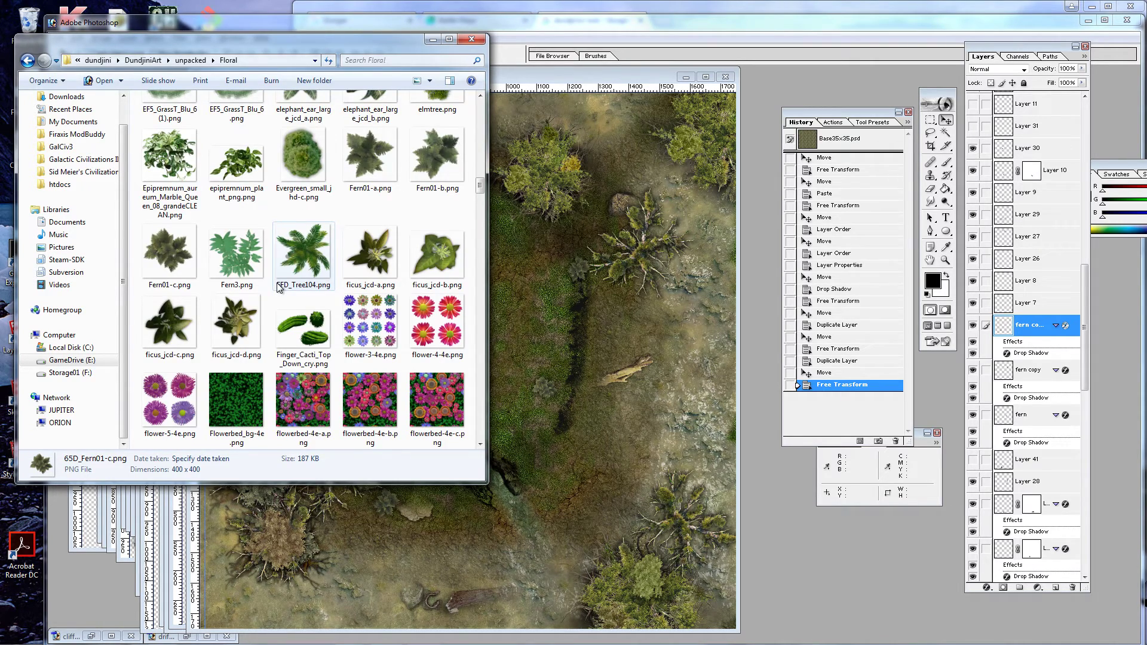
pyautogui.moveTo(370, 254); pyautogui.dragTo(577, 317)
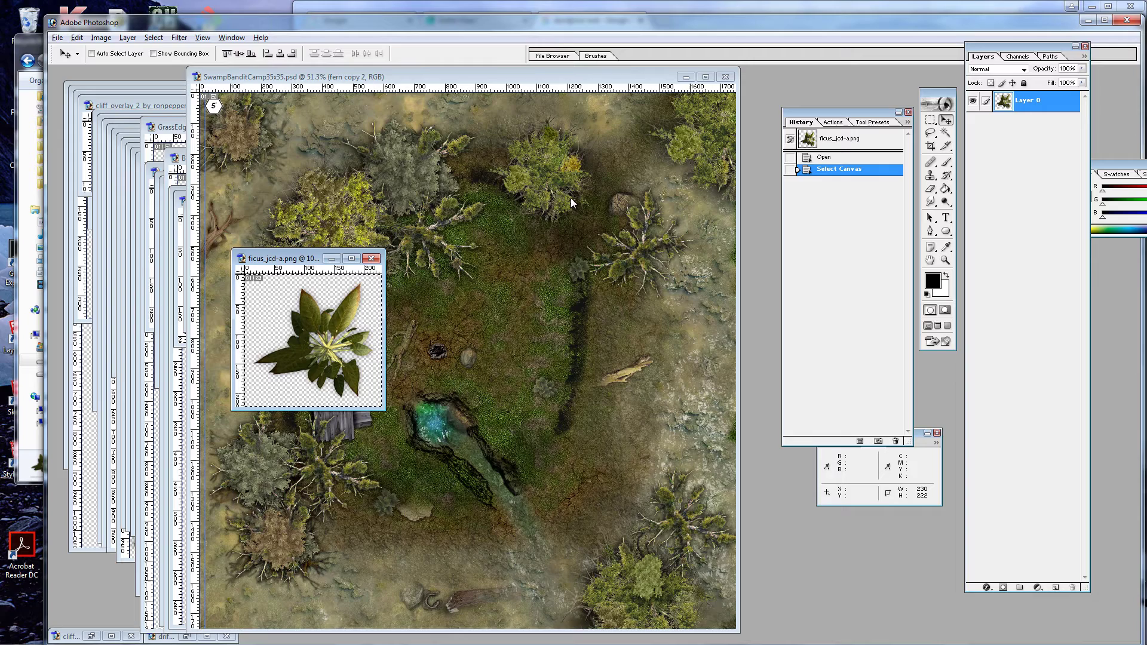
# Paste the ficus into the swamp map and scale it down to 29%
pyautogui.hotkey('ctrl', 'c')
pyautogui.hotkey('ctrl', 'w')
pyautogui.hotkey('ctrl', 'v')
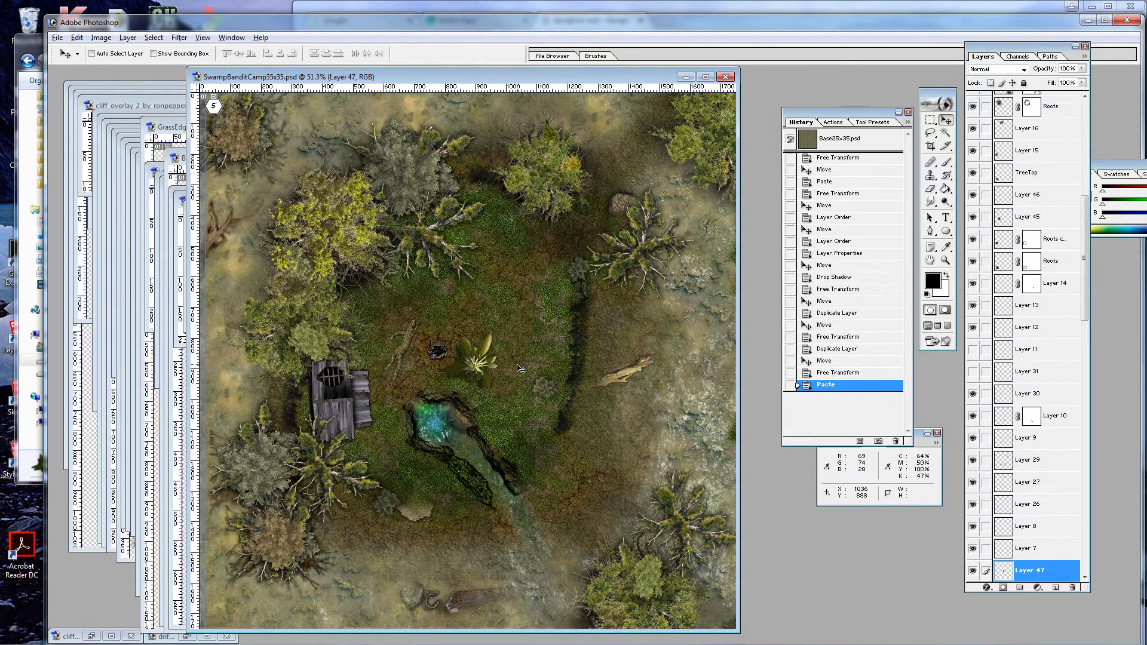
pyautogui.hotkey('ctrl', 't')
pyautogui.moveTo(502, 332); pyautogui.dragTo(541, 365)
pyautogui.press('Return')
# Copy fern copy 2's drop shadow onto the ficus layer and reposition the plant
pyautogui.scroll(-5, 1009, 370)
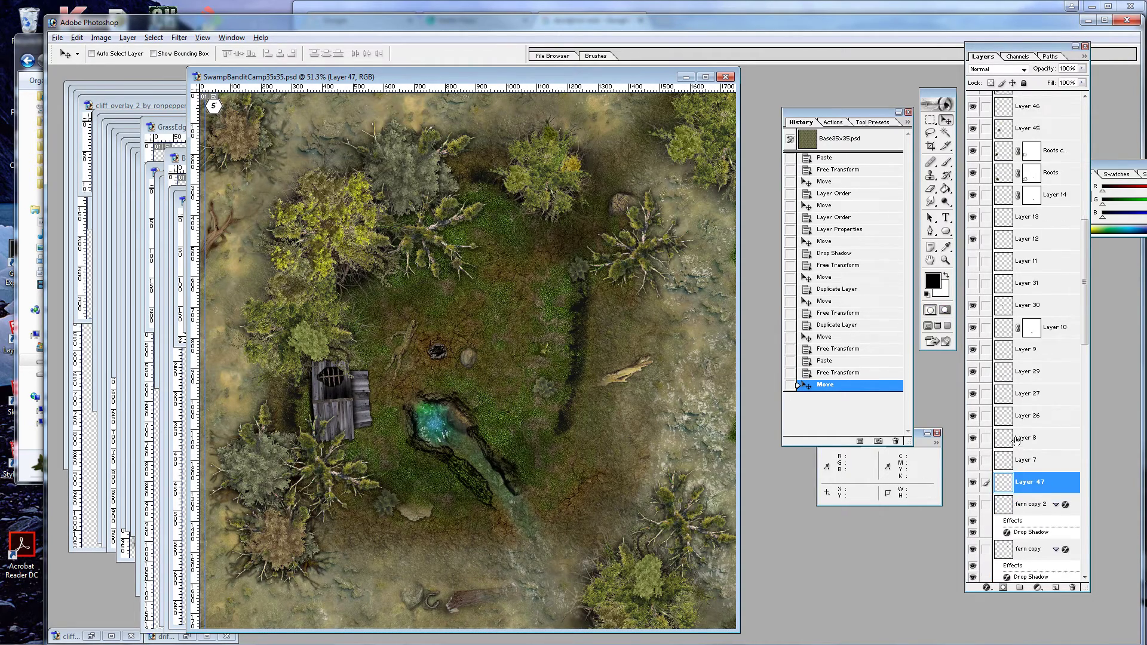
pyautogui.moveTo(1018, 443); pyautogui.dragTo(1023, 395)
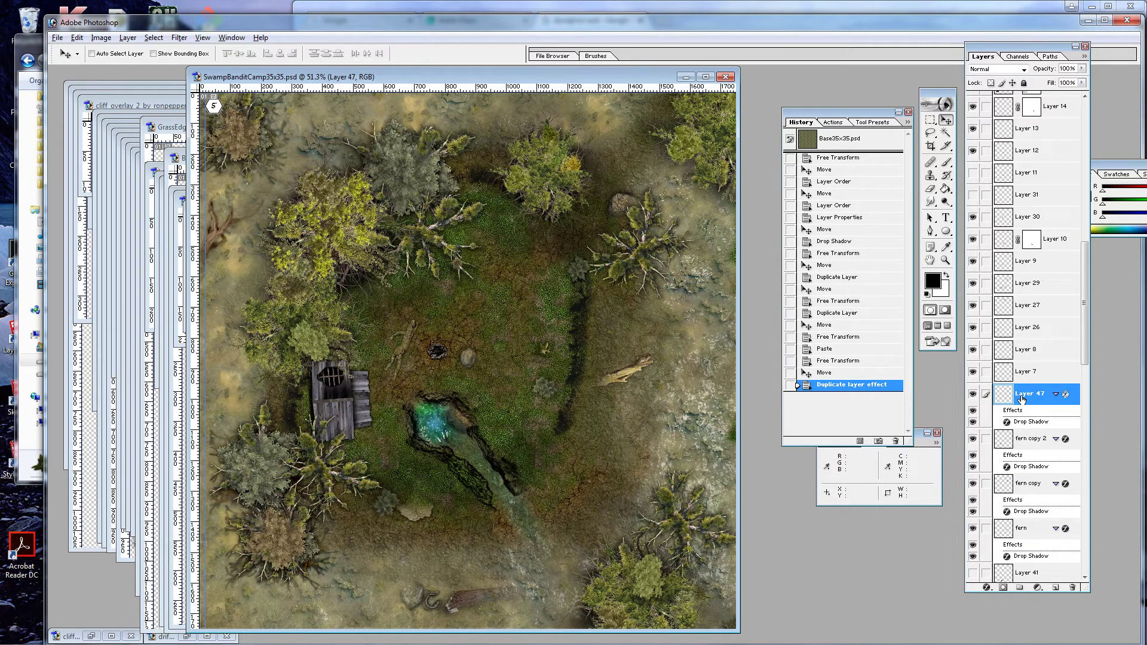
pyautogui.moveTo(555, 370); pyautogui.dragTo(570, 328)
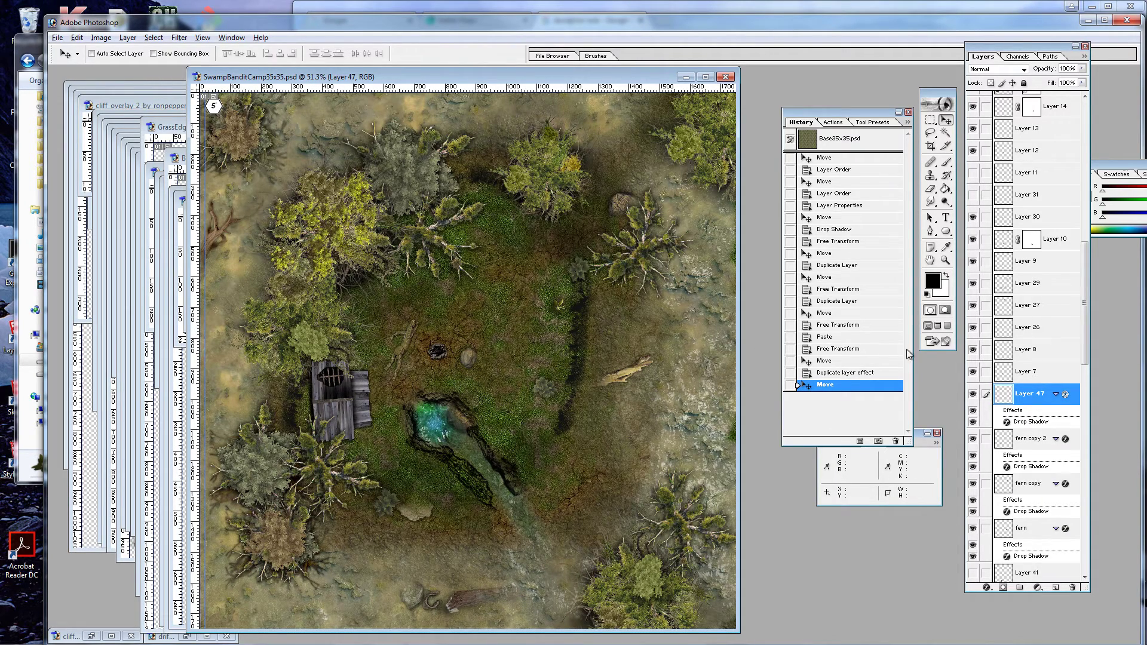
# Rename Layer 47 to 'Ficus'
pyautogui.rightClick(1022, 392)
pyautogui.press('Escape')
pyautogui.write('icus')
pyautogui.press('Return')
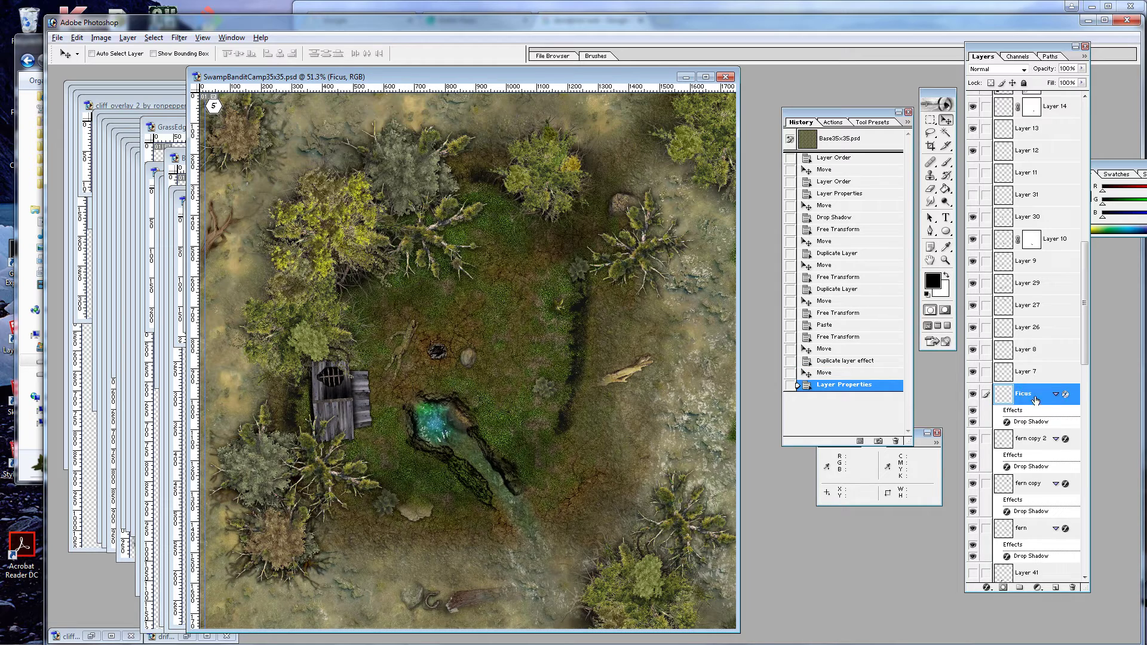
# Duplicate Ficus, move the copy up and right, and rotate it sideways
pyautogui.rightClick(1035, 399)
pyautogui.click(1029, 438)
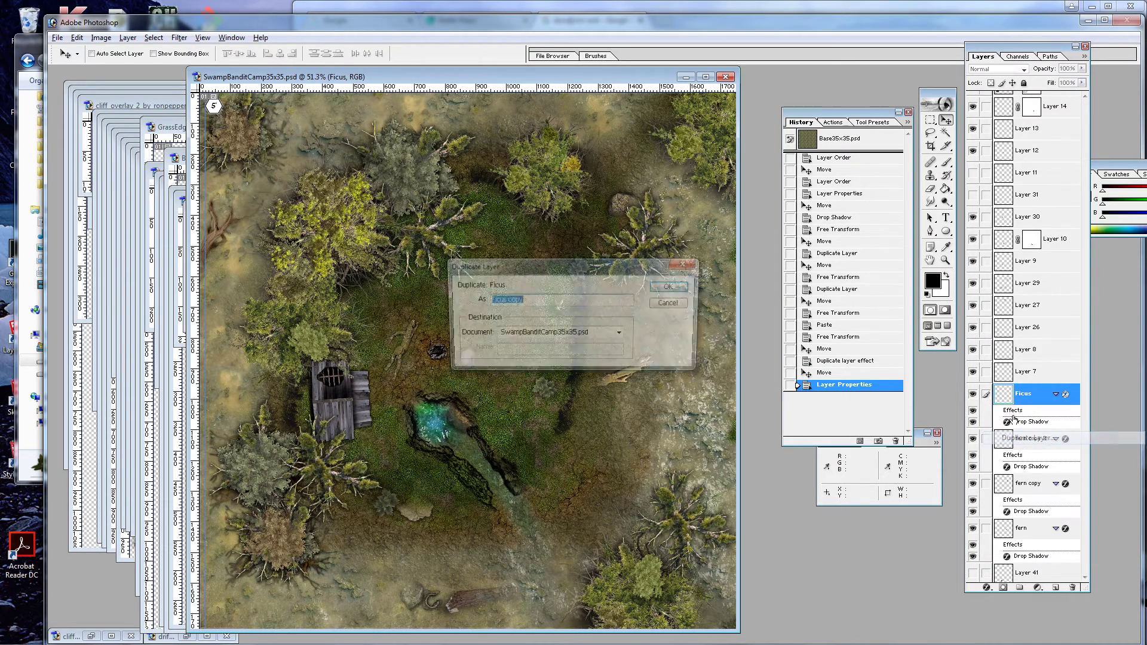
pyautogui.click(672, 288)
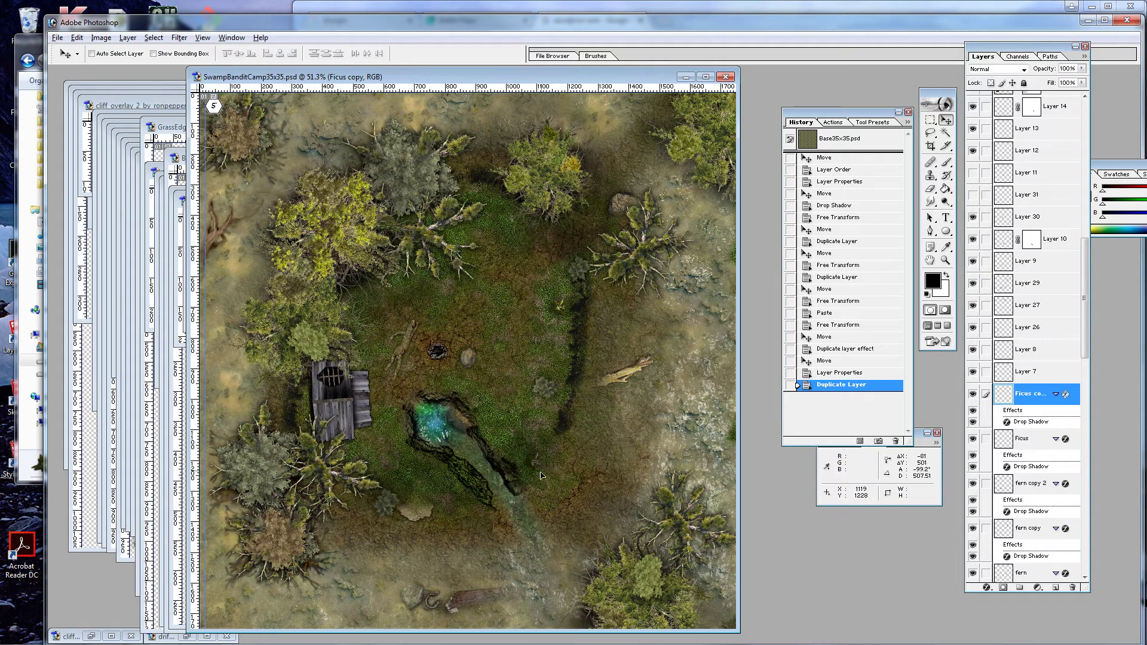
pyautogui.moveTo(541, 475); pyautogui.dragTo(611, 374)
pyautogui.hotkey('ctrl', 't')
pyautogui.press('Return')
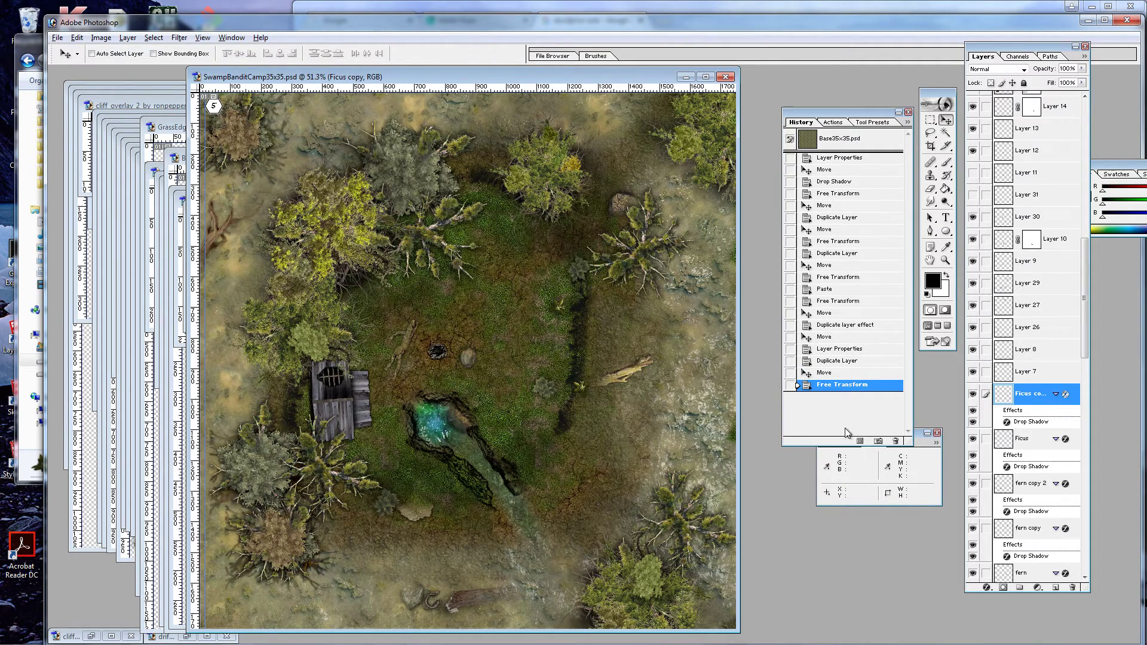
# Duplicate the copy as Ficus copy 2 and place it left beside the shack
pyautogui.rightClick(1014, 399)
pyautogui.click(1026, 435)
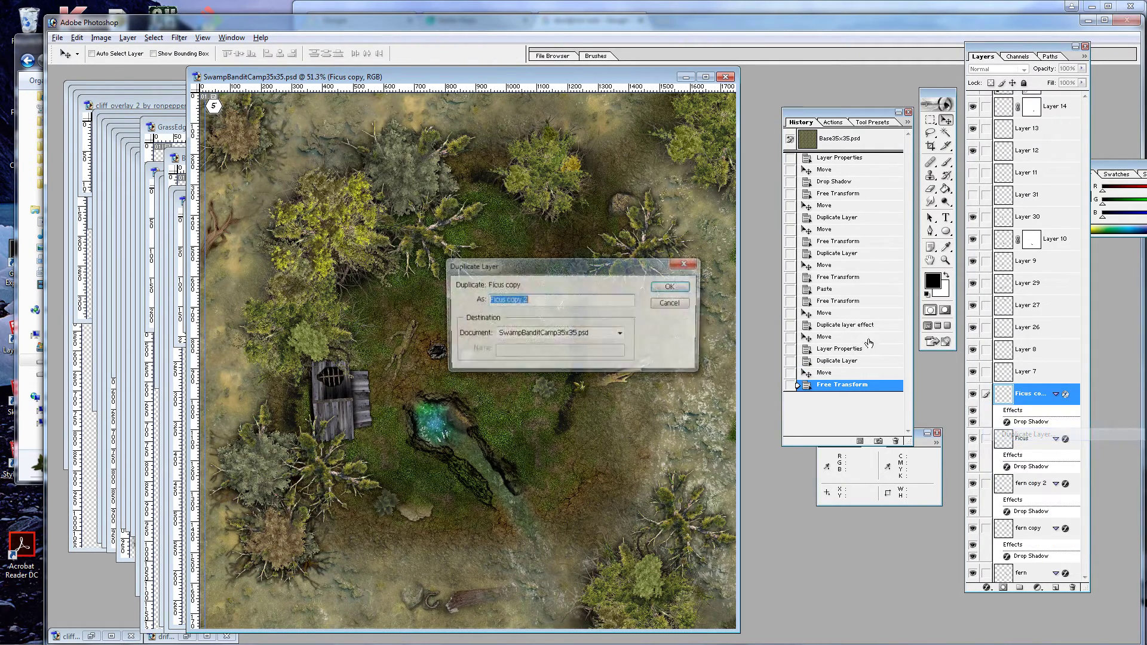
pyautogui.click(672, 286)
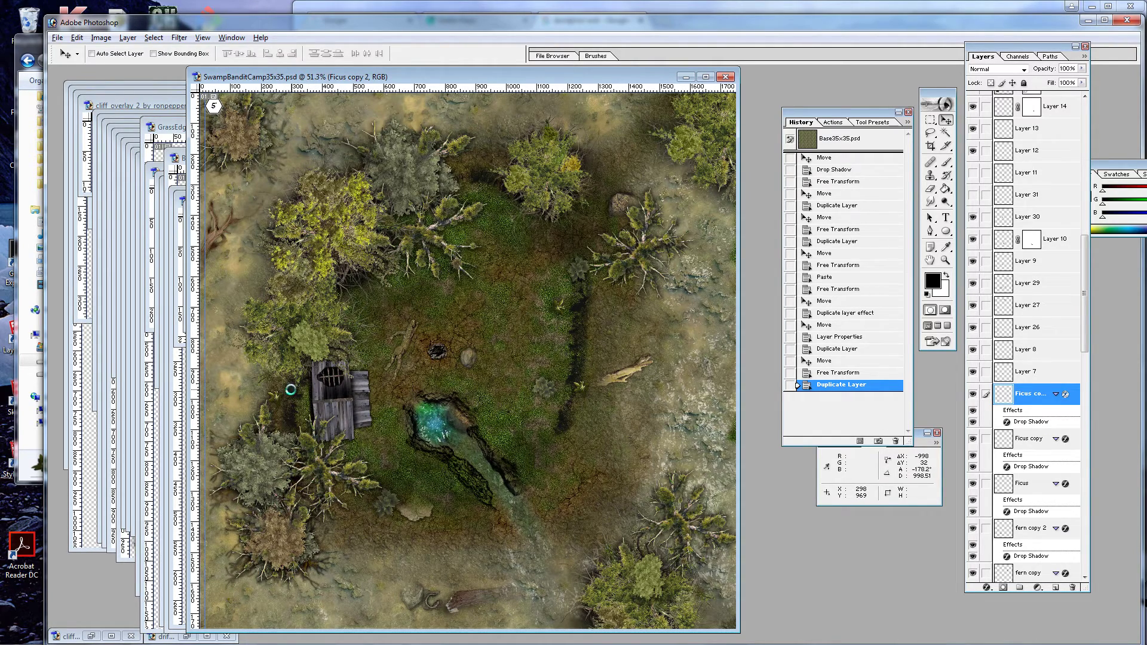
pyautogui.moveTo(290, 390); pyautogui.dragTo(291, 390)
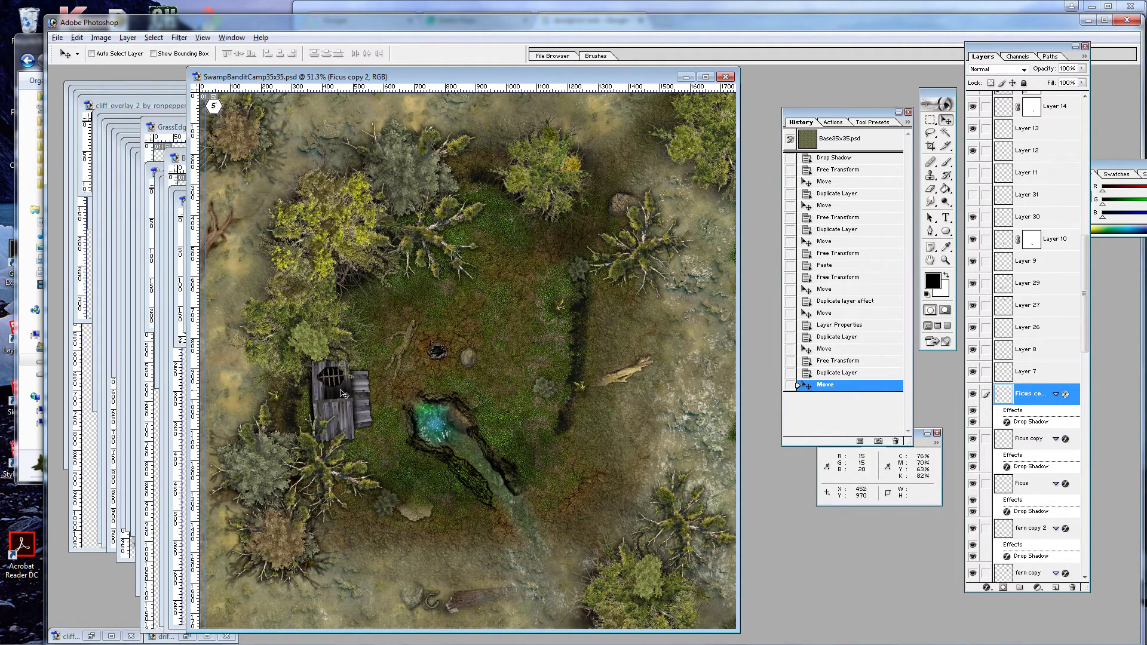
pyautogui.click(19, 122)
# Find Cattail-b.png in the Floral folder and open it in Photoshop
pyautogui.click(324, 235)
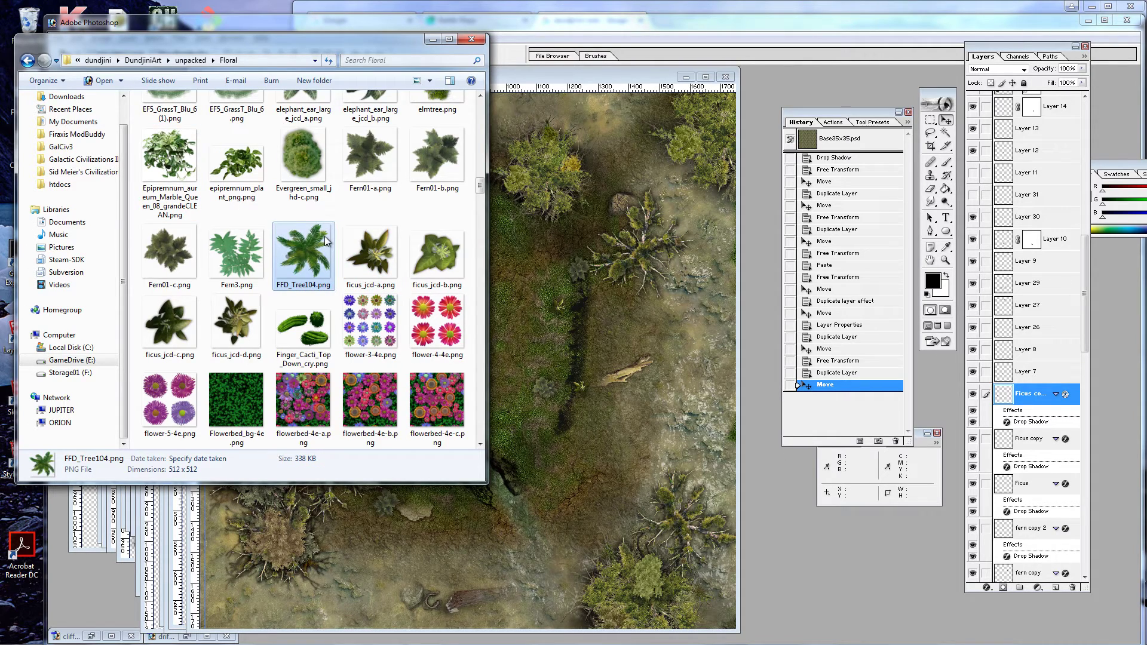
pyautogui.scroll(-5, 353, 256)
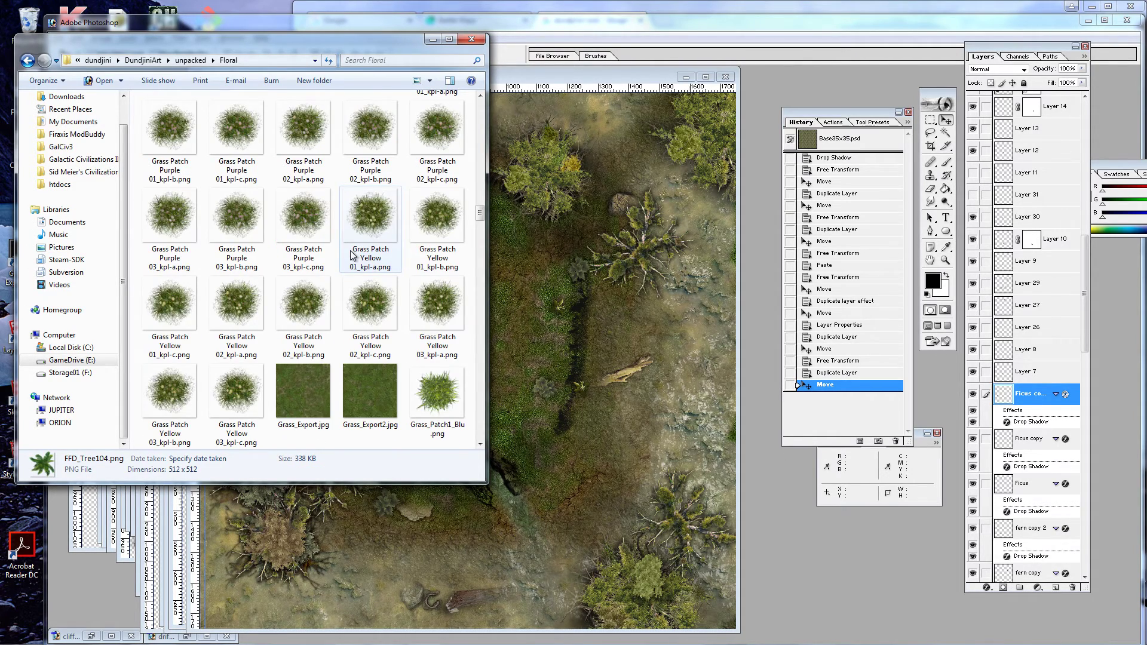
pyautogui.scroll(-3, 352, 256)
pyautogui.moveTo(311, 322); pyautogui.dragTo(335, 309)
pyautogui.scroll(10, 335, 308)
pyautogui.click(289, 199)
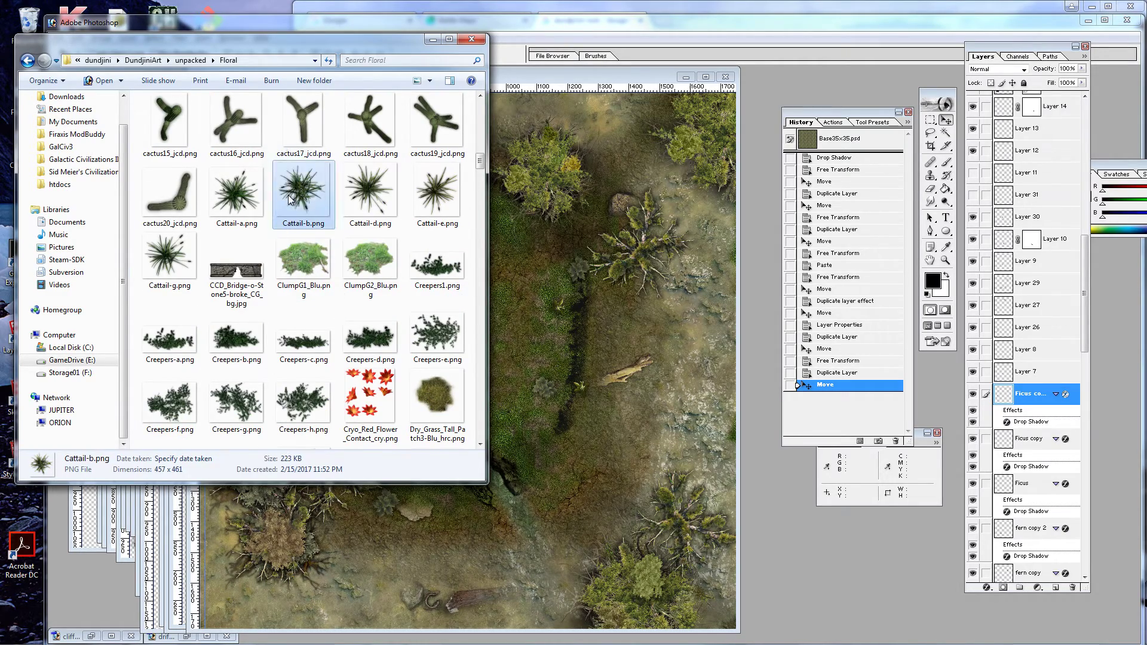
pyautogui.moveTo(585, 266); pyautogui.dragTo(587, 268)
# Select the whole cattail image and return to the SwampBanditCamp document
pyautogui.hotkey('ctrl', 'a')
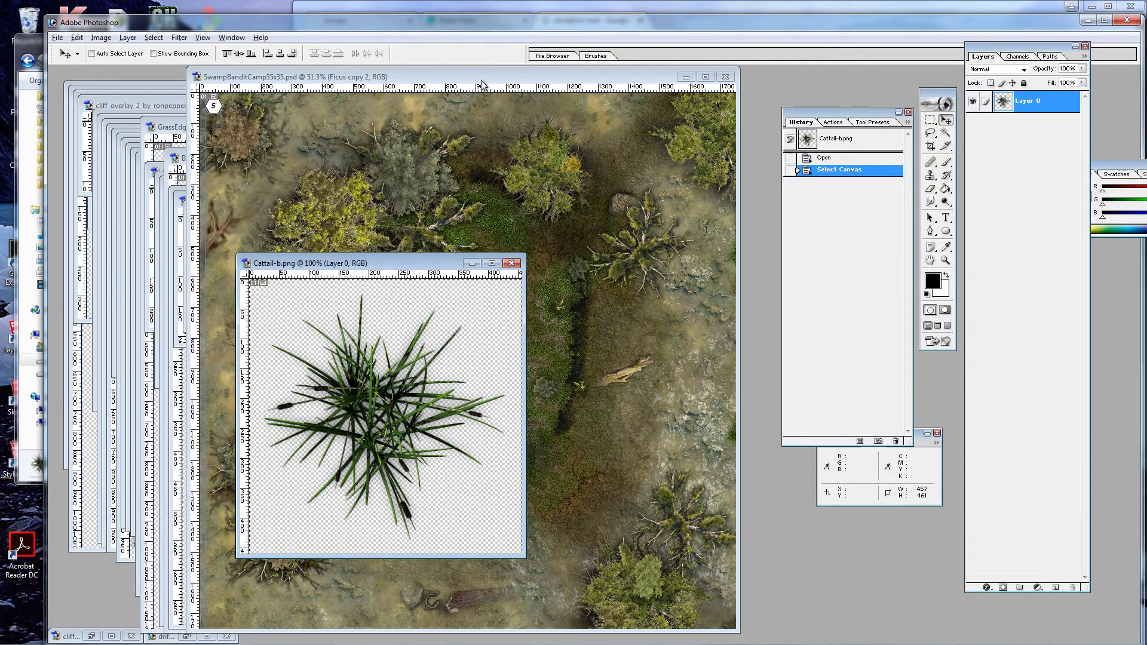
pyautogui.click(22, 142)
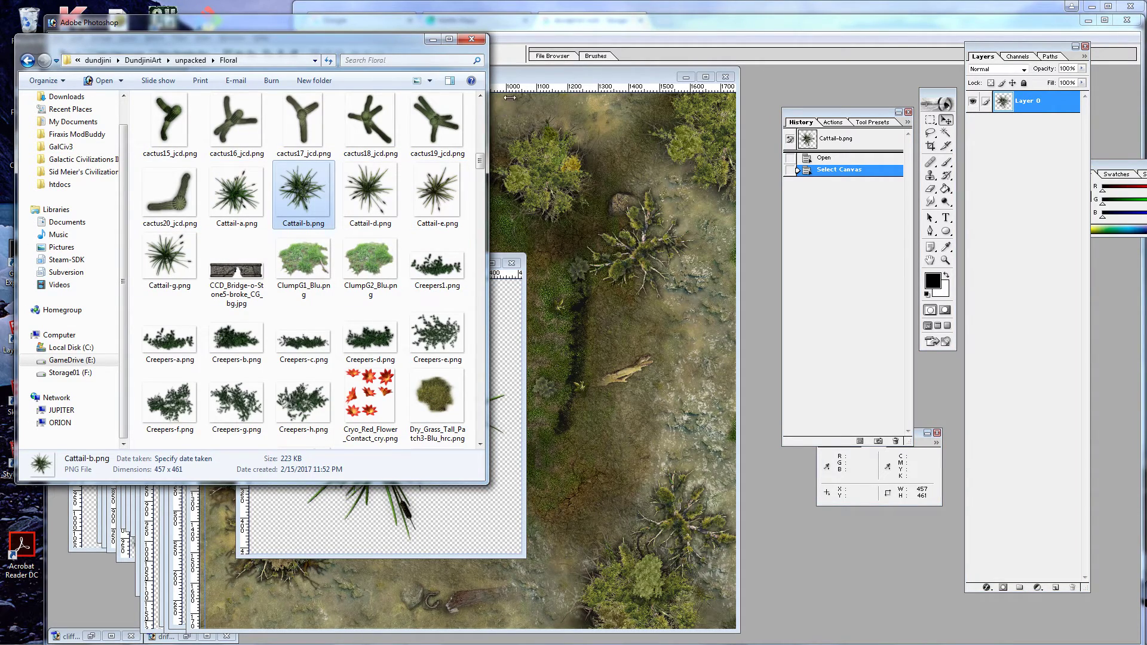
pyautogui.click(524, 77)
# Paste the cattail, move it up-right and scale it to 33%
pyautogui.hotkey('ctrl', 'v')
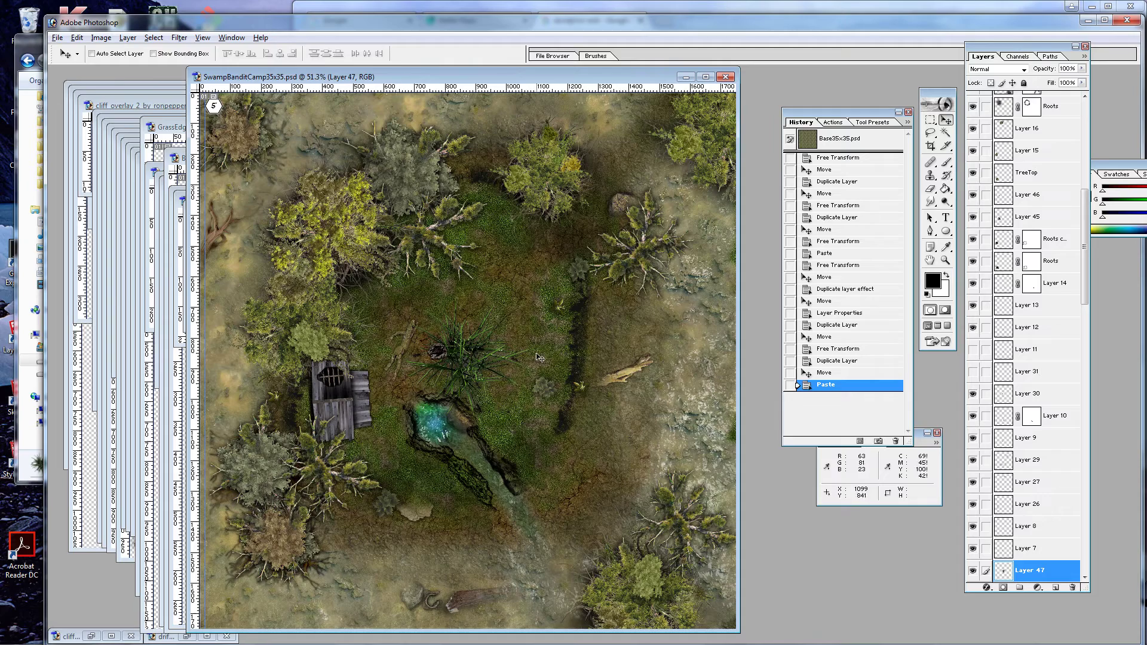
pyautogui.hotkey('ctrl', 't')
pyautogui.moveTo(499, 348); pyautogui.dragTo(558, 336)
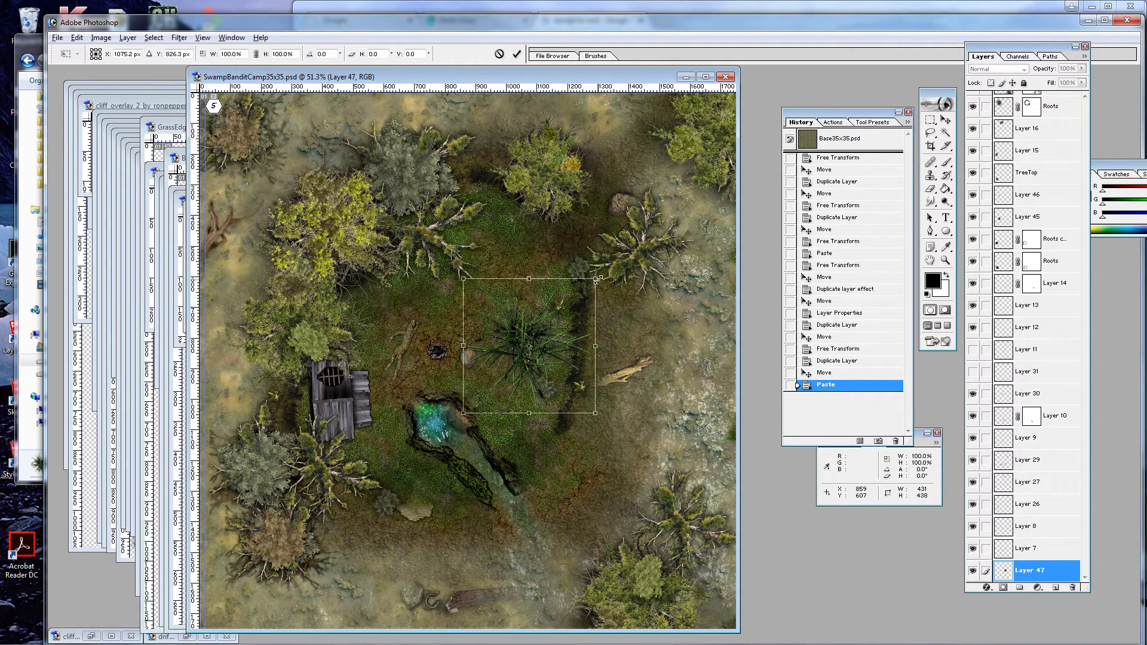
pyautogui.moveTo(596, 278); pyautogui.dragTo(529, 378)
pyautogui.press('Return')
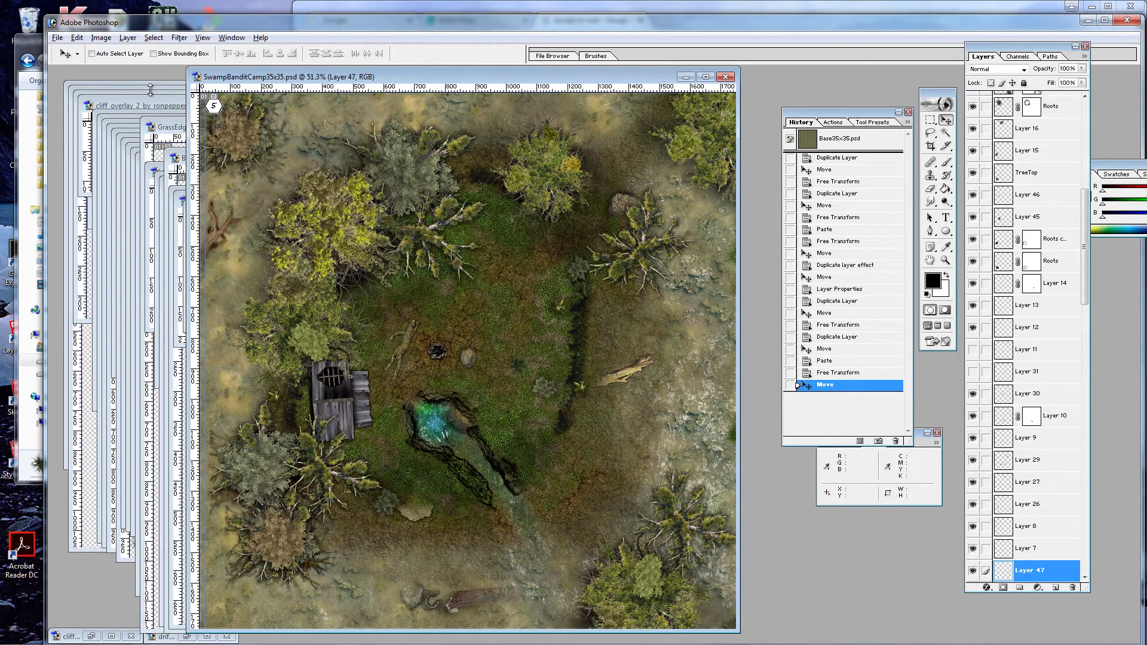
# Open Image > Adjustments > Brightness/Contrast for the cattail
pyautogui.click(100, 38)
pyautogui.moveTo(135, 67)
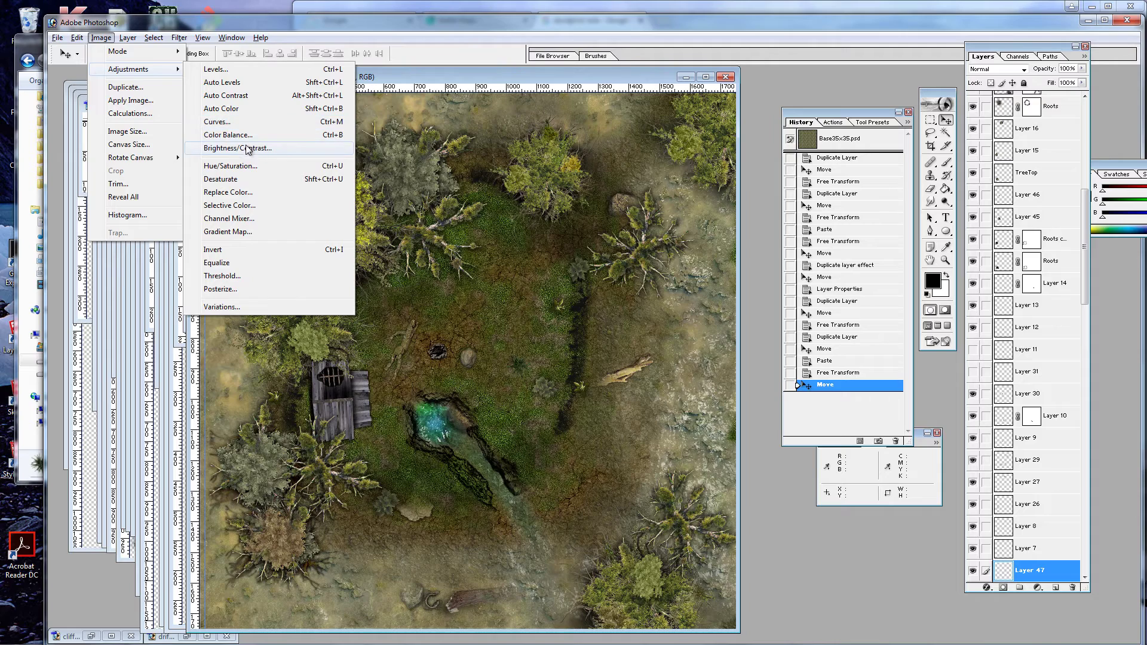
pyautogui.click(311, 148)
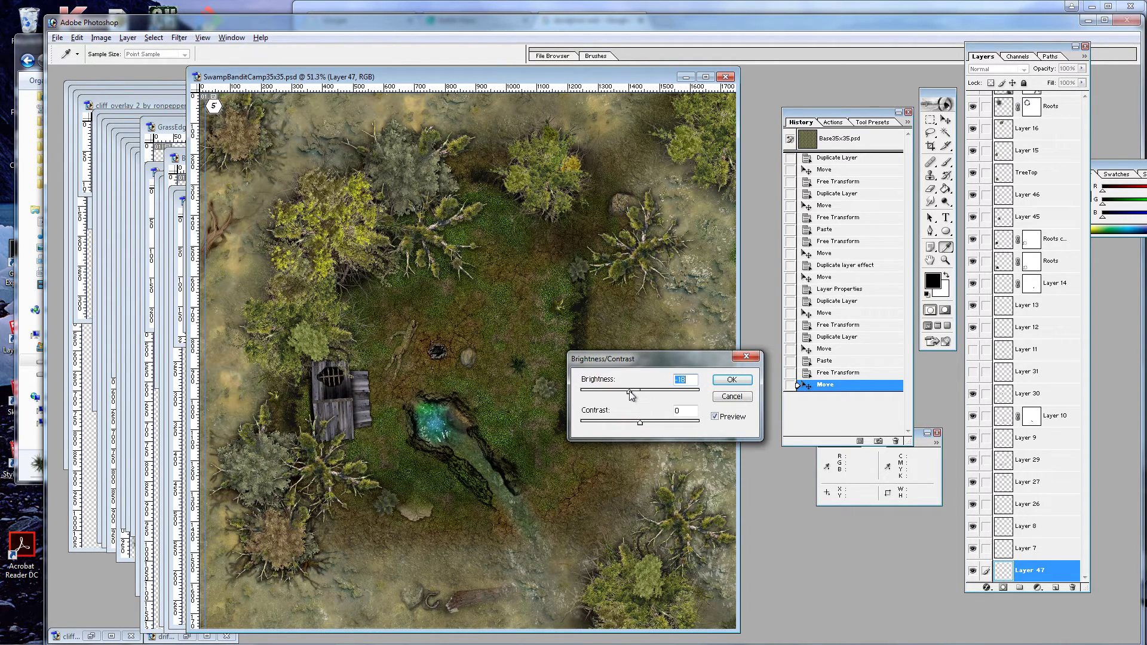
# Apply the brightness change, copy the Ficus drop shadow onto the cattail, and move it up-right
pyautogui.click(725, 382)
pyautogui.press('v')
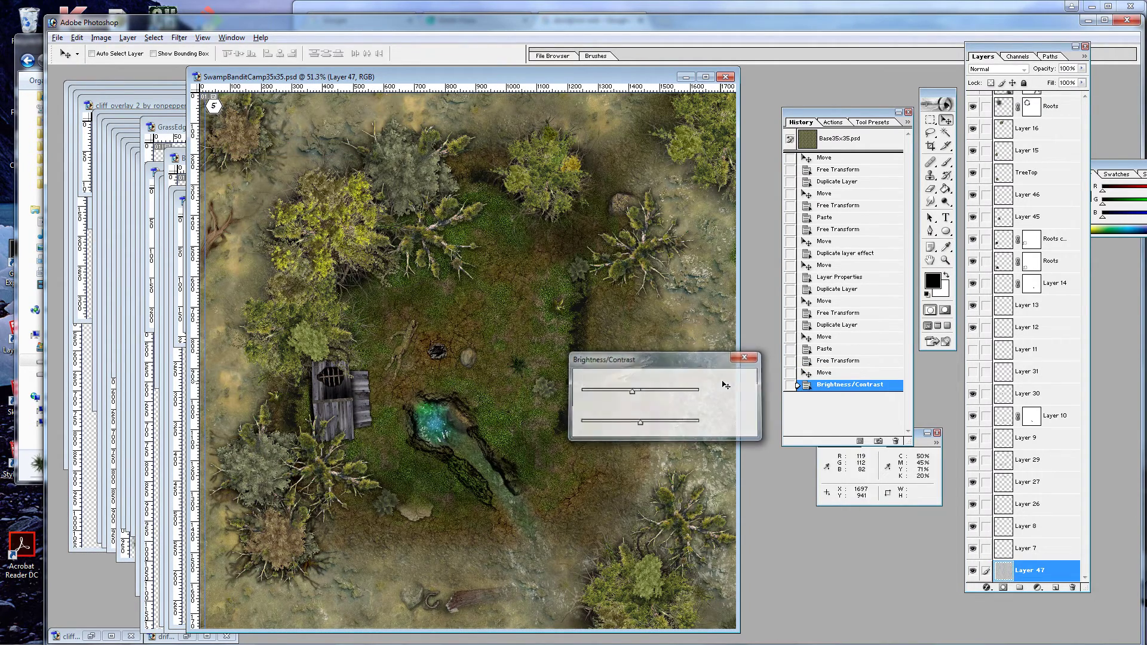
pyautogui.scroll(-4, 1037, 340)
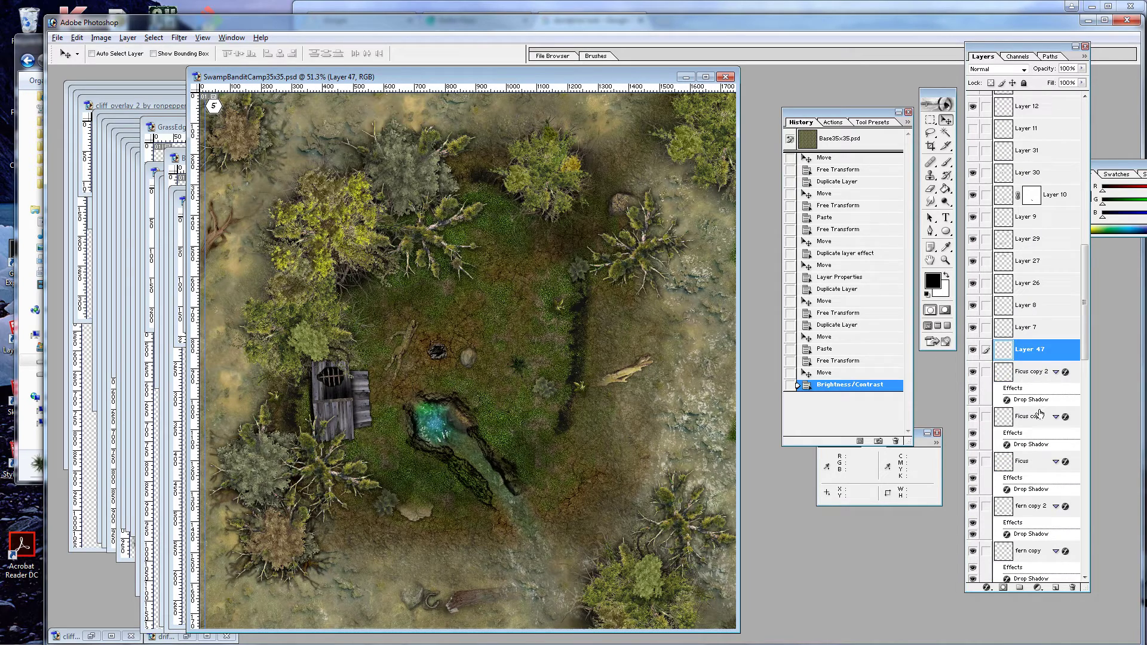
pyautogui.moveTo(1017, 402); pyautogui.dragTo(1025, 355)
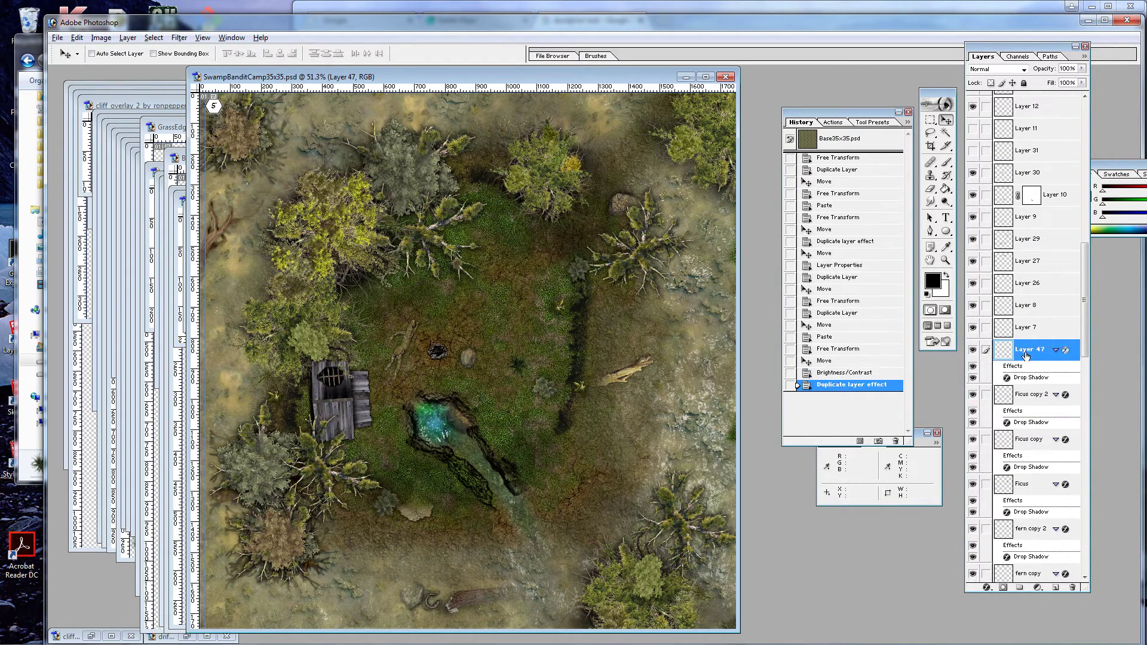
pyautogui.moveTo(529, 375); pyautogui.dragTo(698, 321)
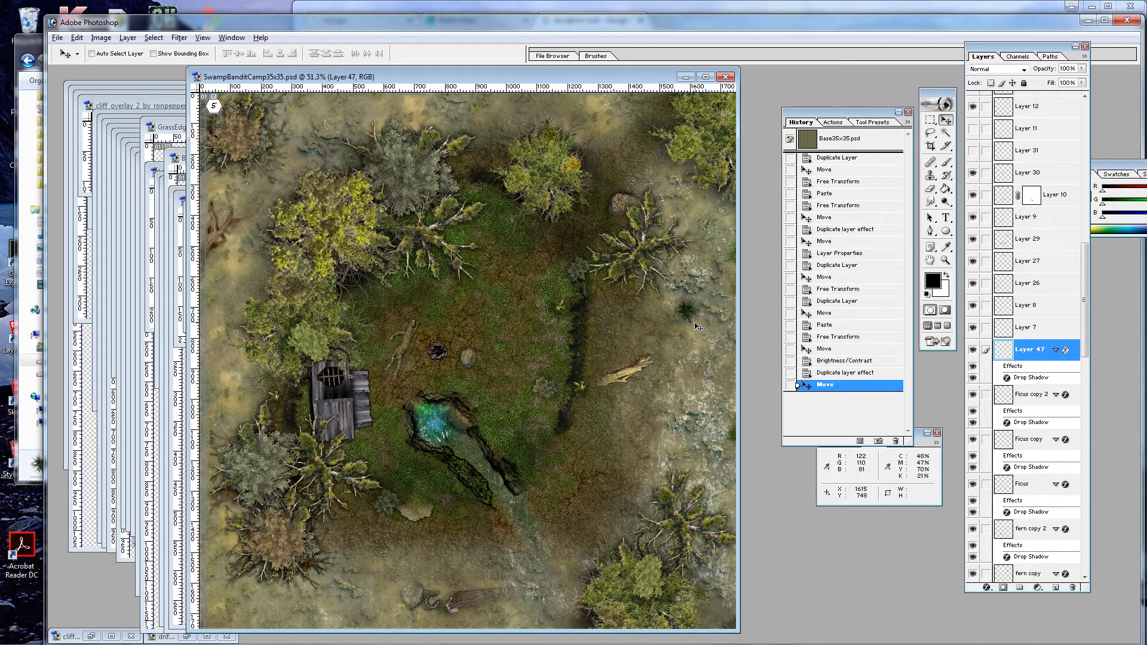
# Rename the layer 'Catail' and place a duplicate Catail copy toward the lower-left edge
pyautogui.click(1034, 350)
pyautogui.write('Catai')
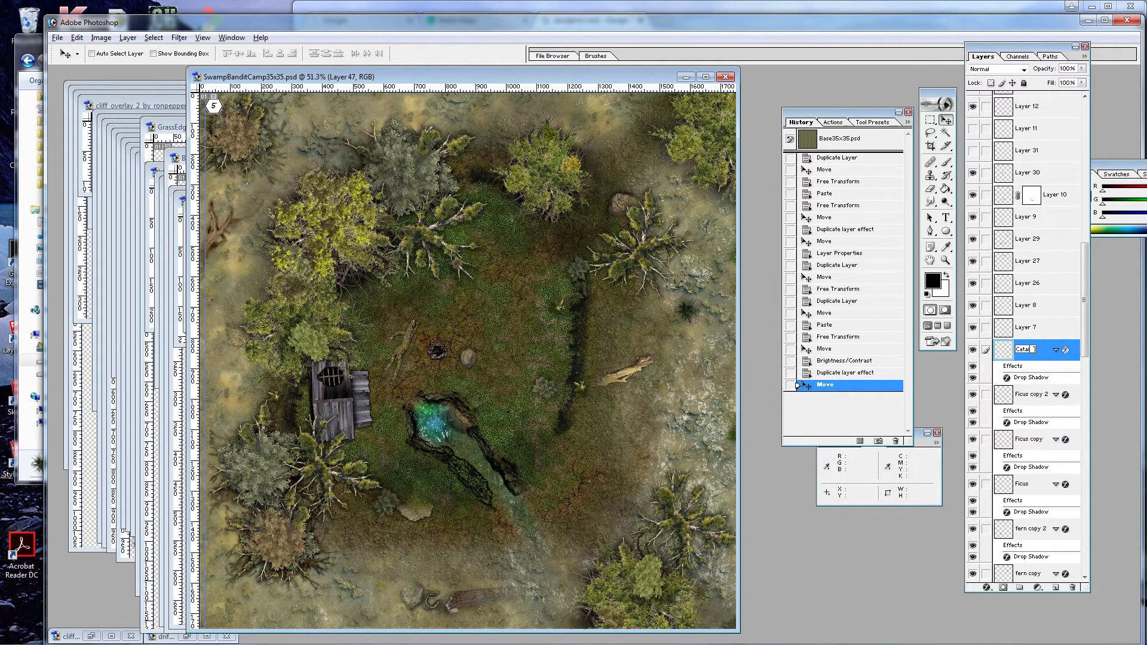
pyautogui.write('l')
pyautogui.press('Return')
pyautogui.rightClick(1034, 354)
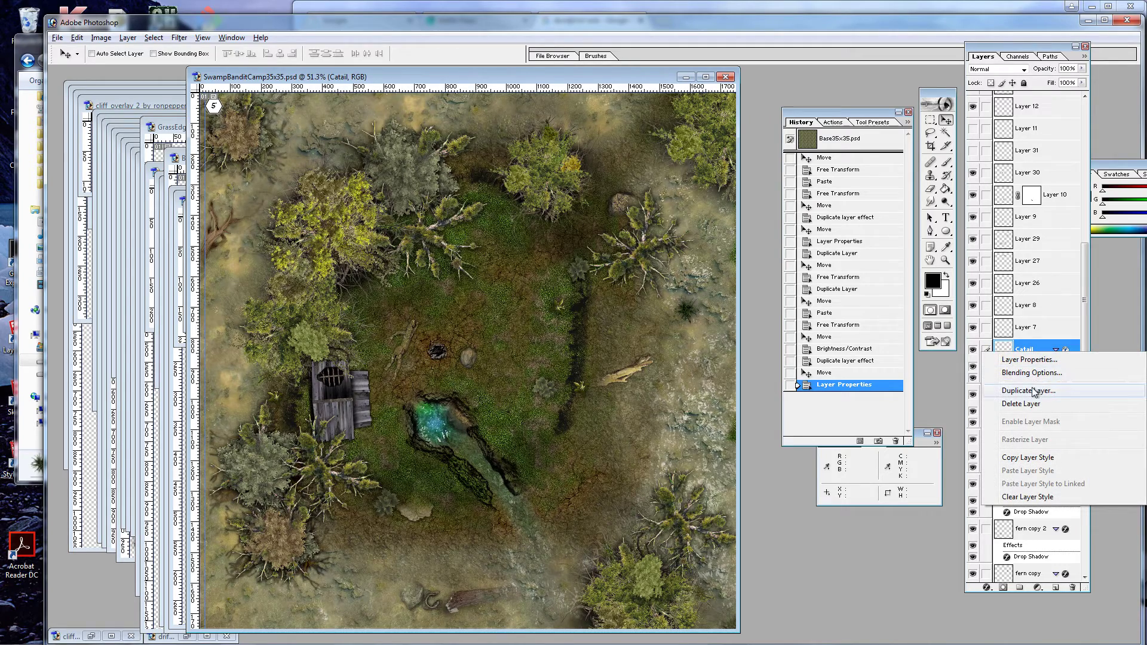
pyautogui.click(1034, 393)
pyautogui.click(671, 287)
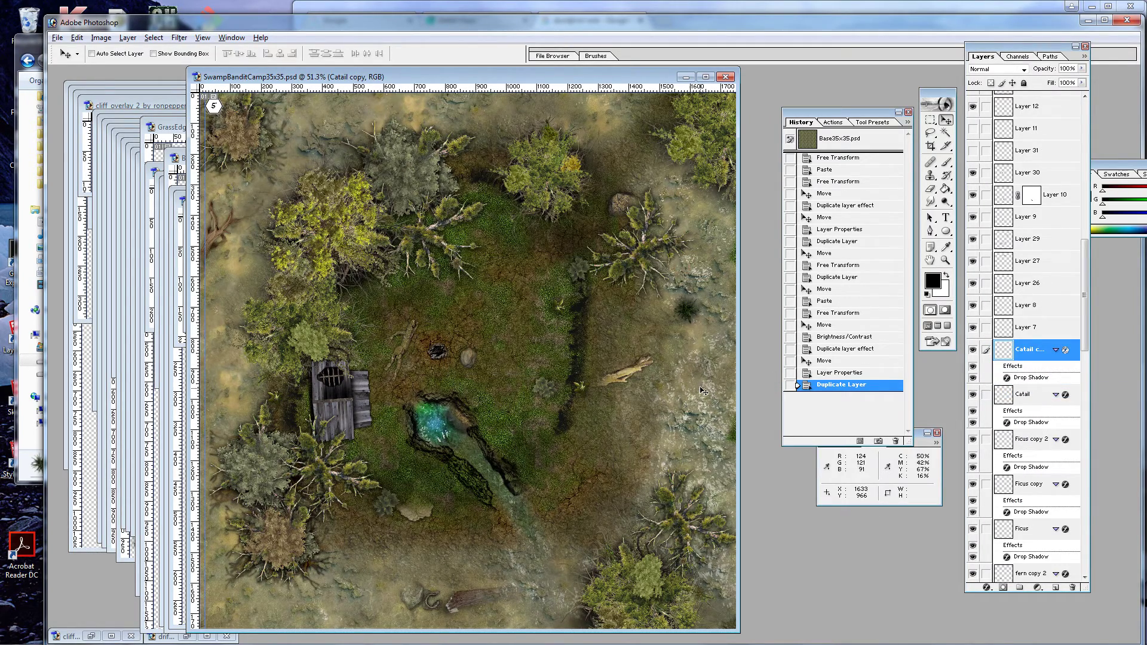
pyautogui.moveTo(685, 332); pyautogui.dragTo(471, 609)
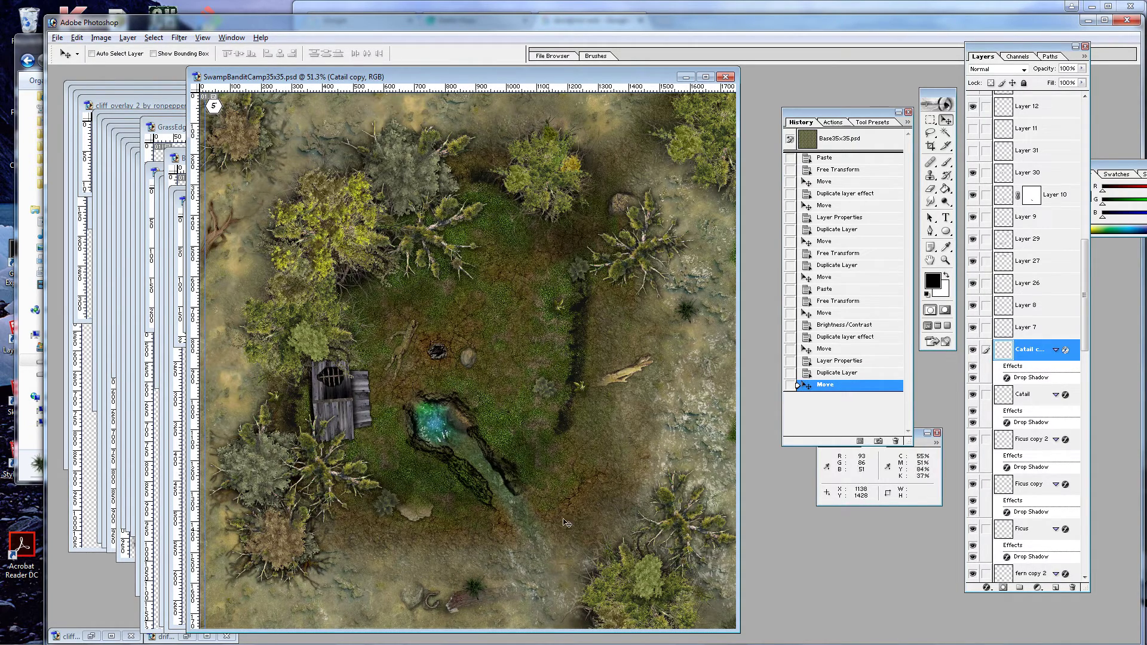
pyautogui.click(18, 111)
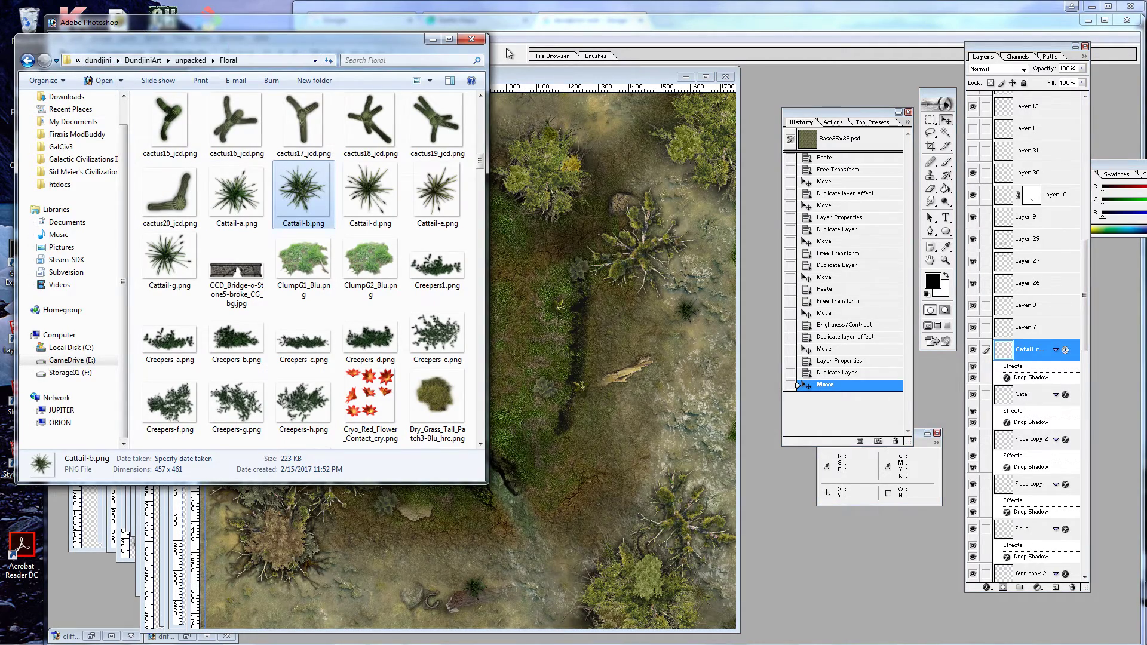
# Open the File > Open dialog and scroll the prefab folder to the swamp map files
pyautogui.click(513, 27)
pyautogui.click(77, 37)
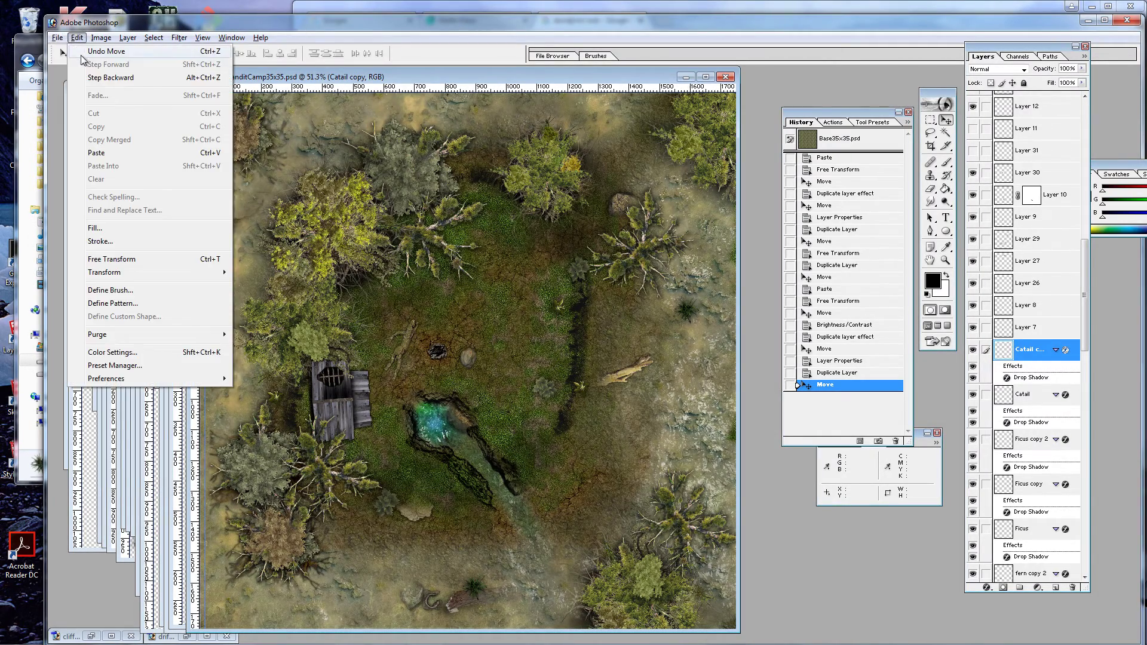
pyautogui.moveTo(57, 37)
pyautogui.click(76, 66)
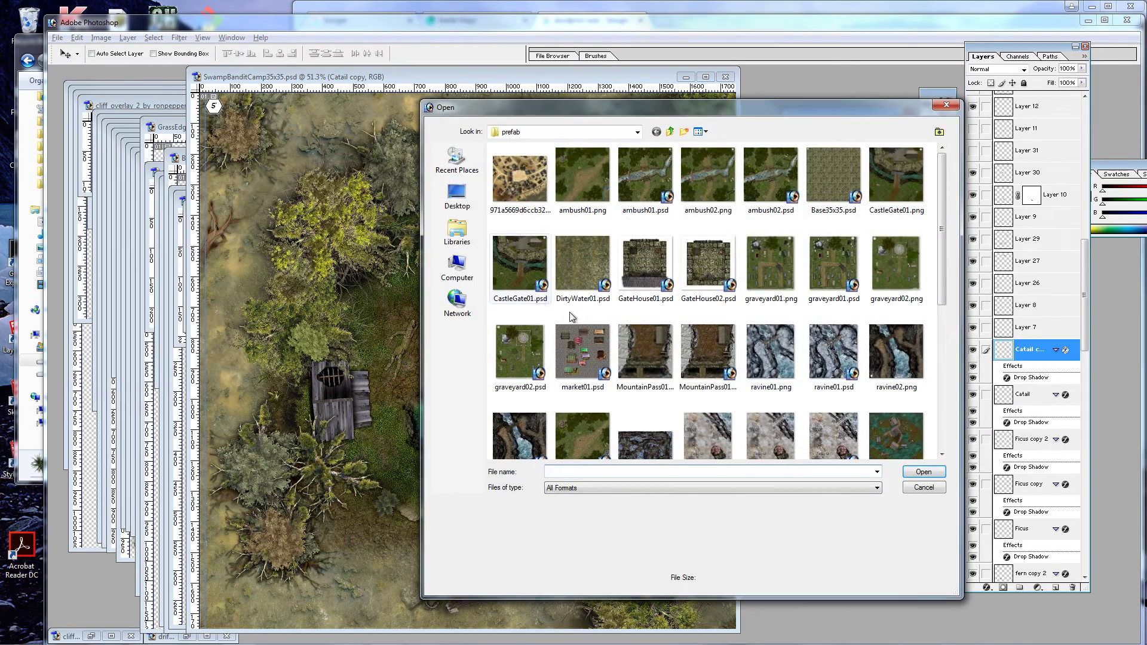
pyautogui.moveTo(951, 300); pyautogui.dragTo(948, 445)
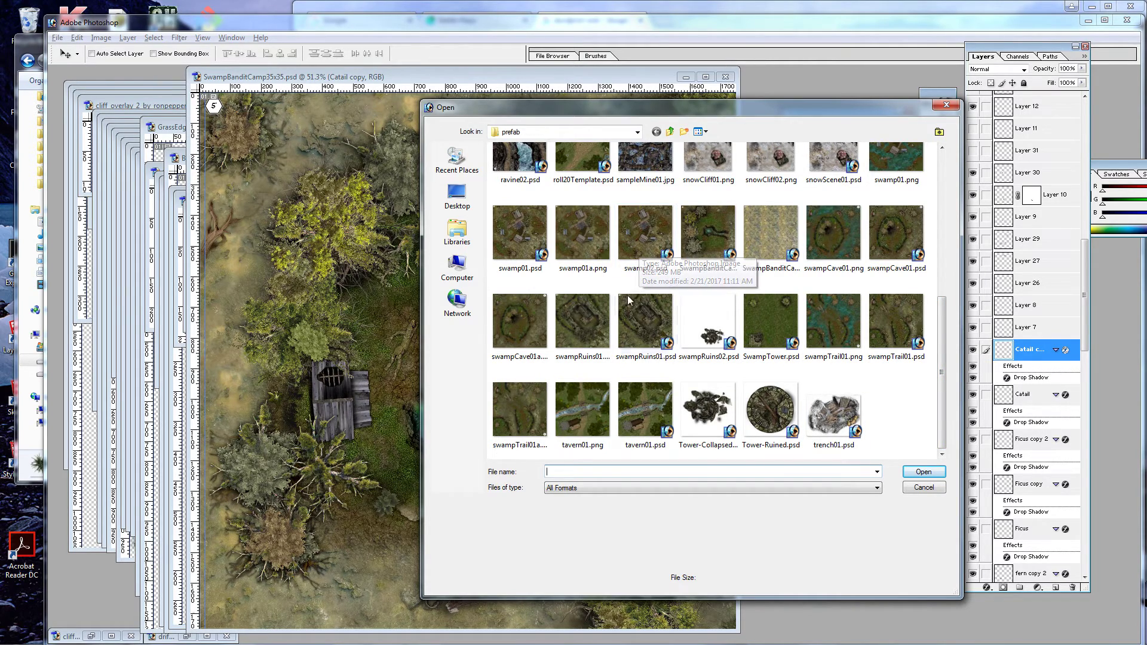
# Open swampRuins01.psd and scroll through its Layers palette
pyautogui.doubleClick(643, 333)
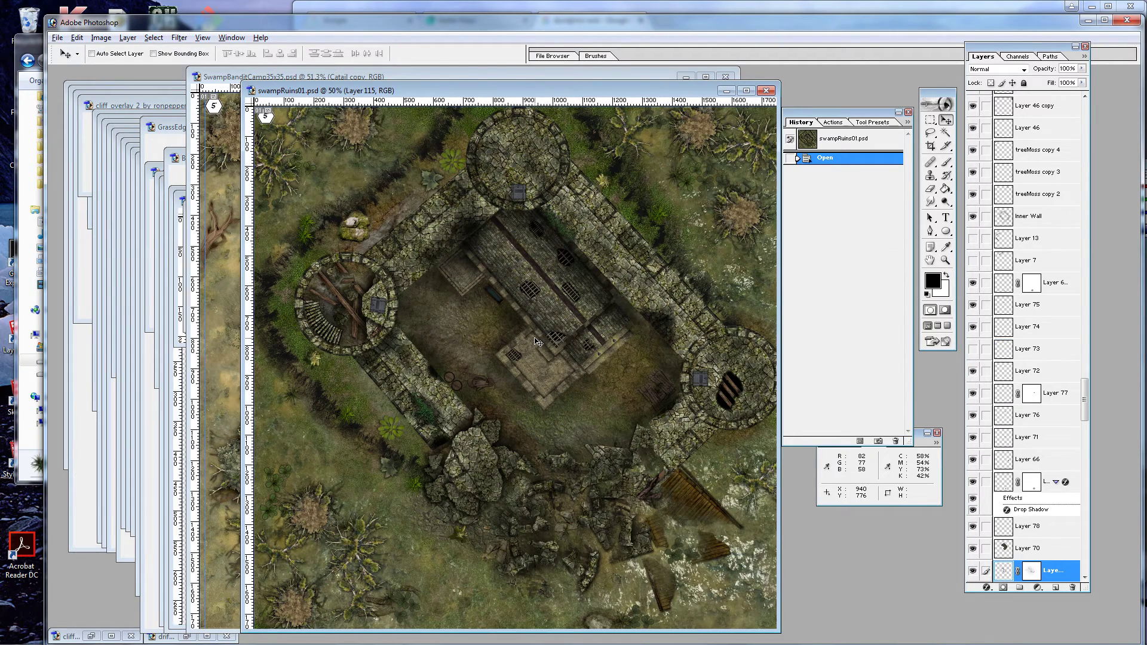
pyautogui.moveTo(1087, 404); pyautogui.dragTo(1087, 562)
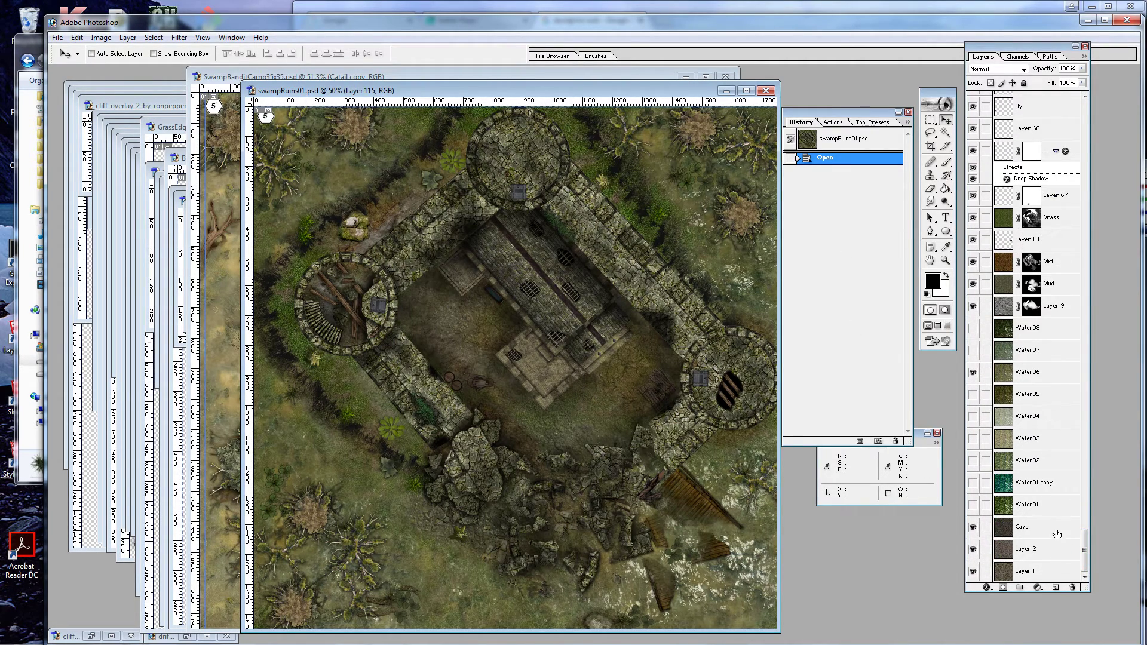
pyautogui.moveTo(1088, 550); pyautogui.dragTo(1086, 388)
# Nudge treeMoss copy 2 in the ruins map and toggle Layer 91 to check its contents
pyautogui.click(1028, 315)
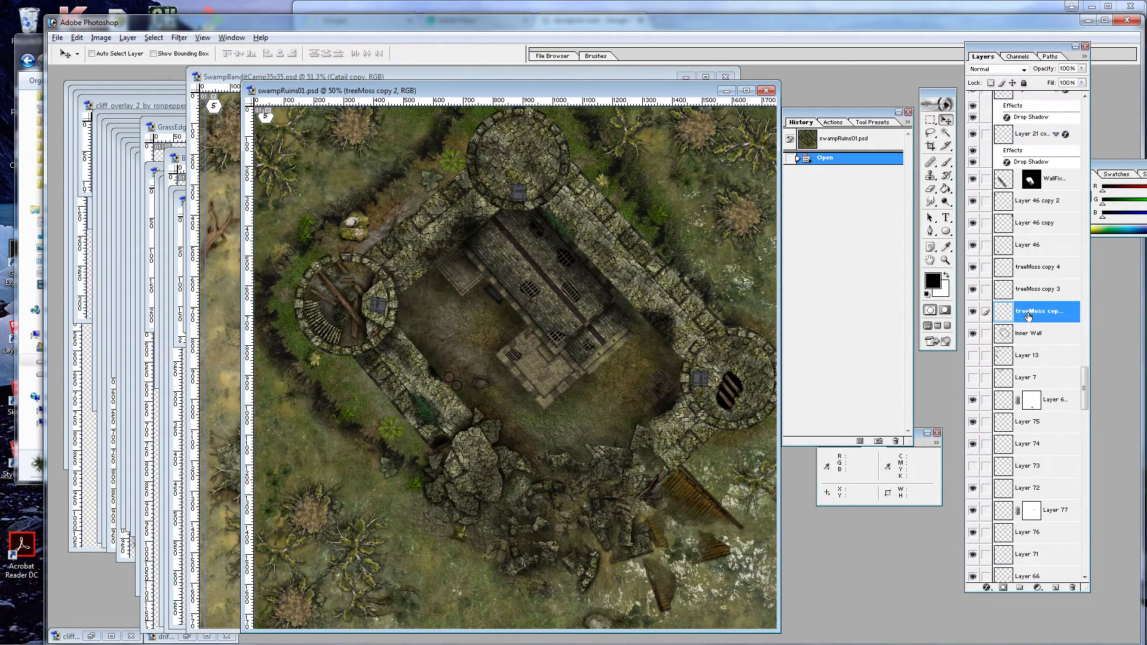
pyautogui.moveTo(672, 226)
pyautogui.mouseDown()
pyautogui.moveTo(672, 436)
pyautogui.moveTo(693, 262)
pyautogui.moveTo(727, 266)
pyautogui.moveTo(687, 209)
pyautogui.mouseUp()
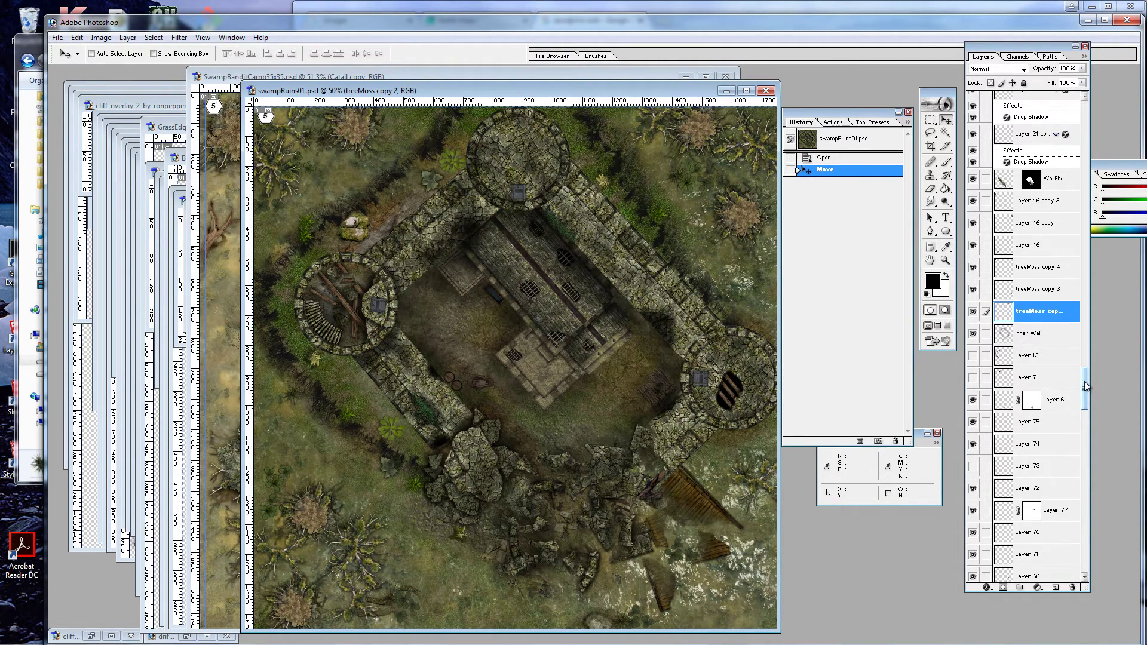
pyautogui.moveTo(1086, 387); pyautogui.dragTo(1086, 449)
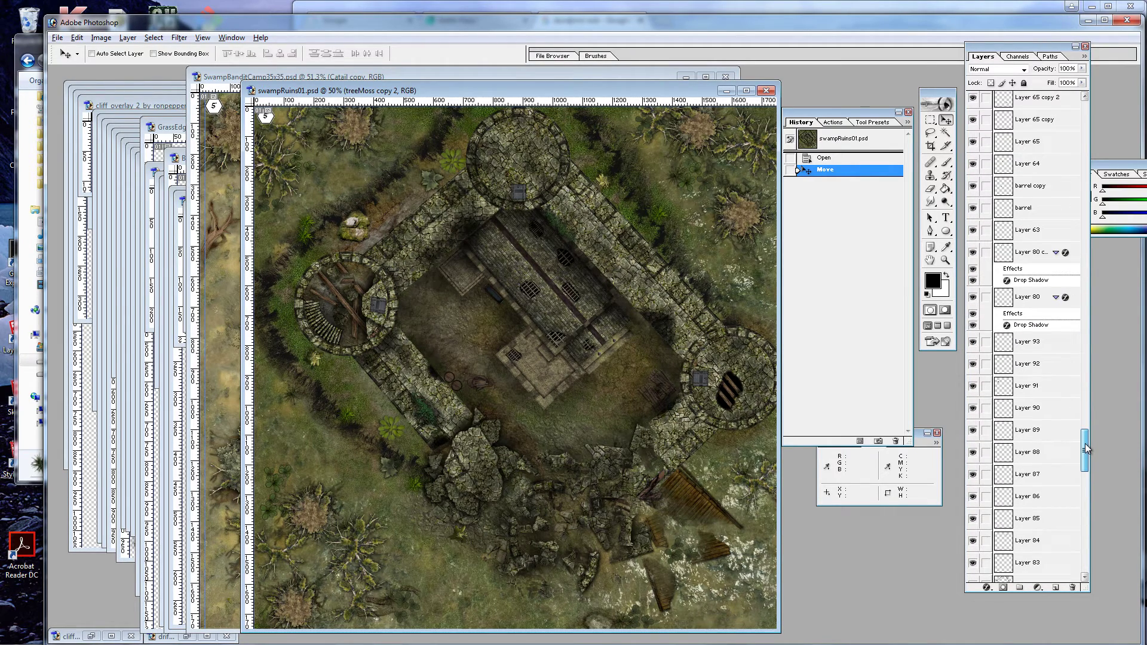
pyautogui.click(973, 387)
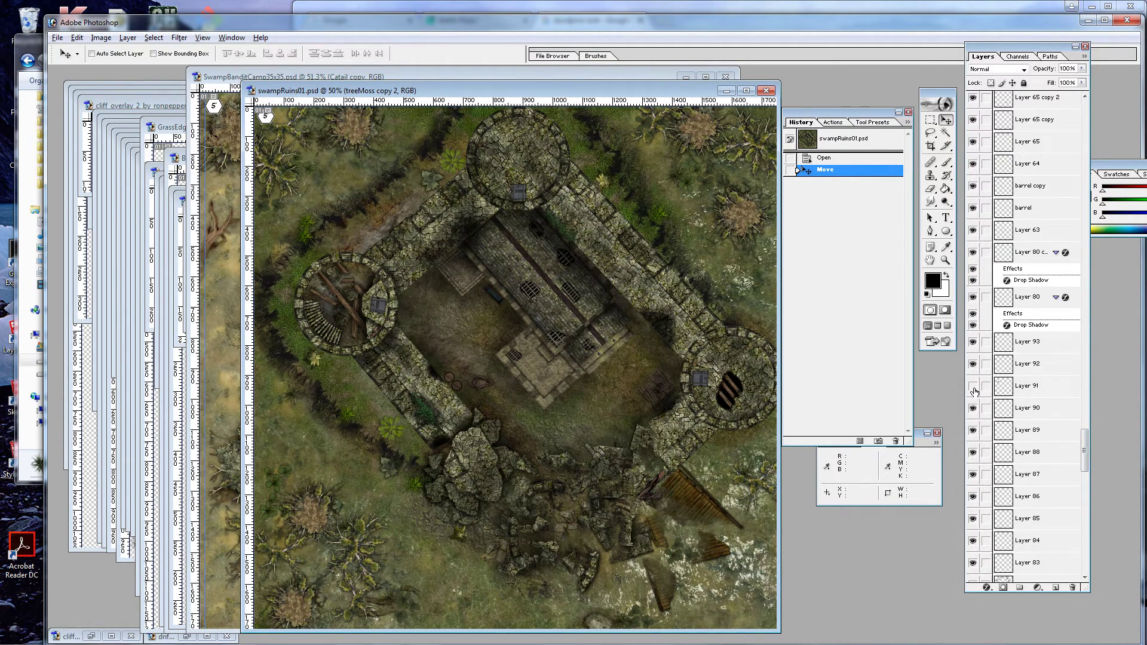
pyautogui.click(974, 388)
# Shift the treeMoss layer's clover and moss shapes slightly downward
pyautogui.moveTo(1086, 435); pyautogui.dragTo(1086, 468)
pyautogui.click(1021, 287)
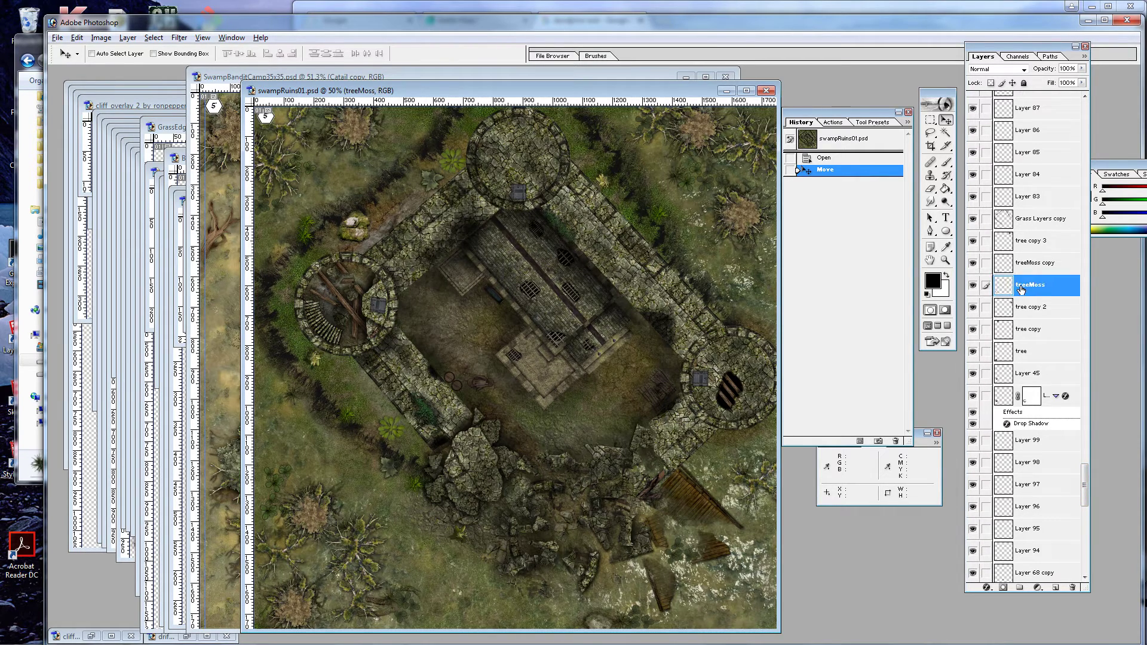
pyautogui.moveTo(690, 221); pyautogui.dragTo(686, 224)
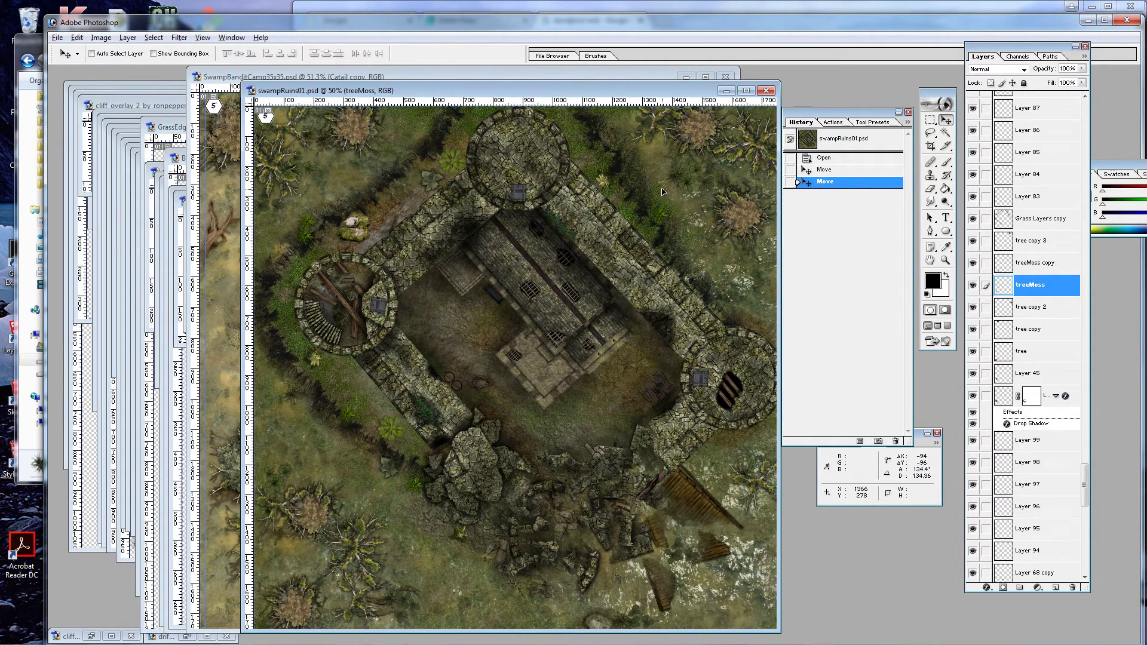
pyautogui.moveTo(662, 191); pyautogui.dragTo(672, 242)
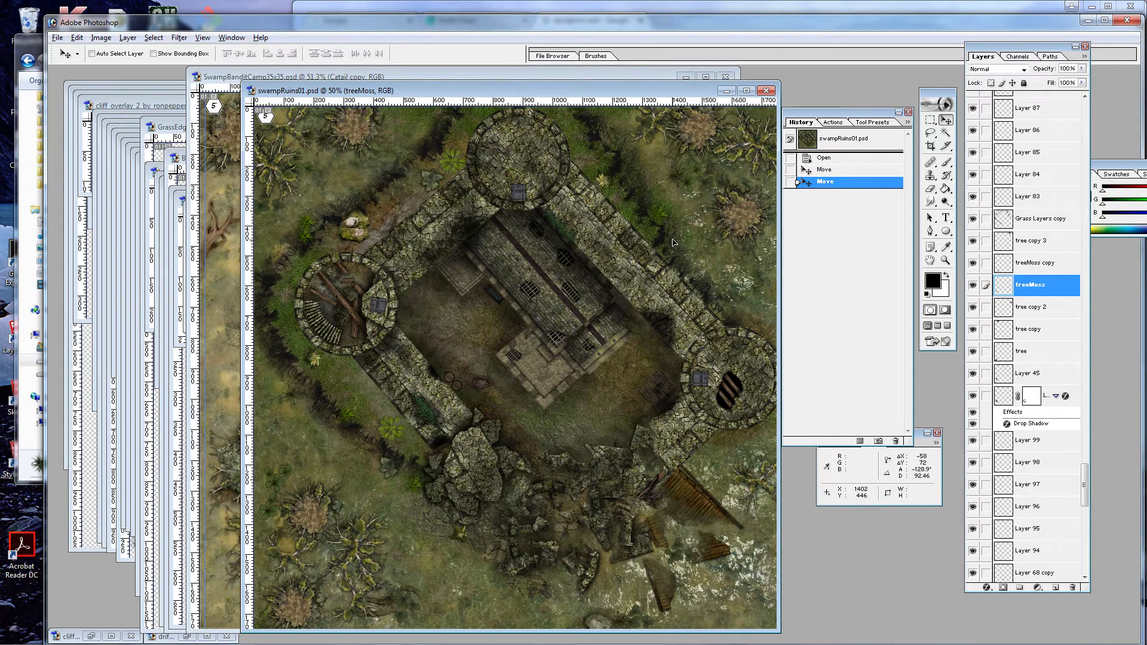
# Toggle the lily copy layer's visibility to identify it, then select it
pyautogui.moveTo(1085, 481); pyautogui.dragTo(1086, 513)
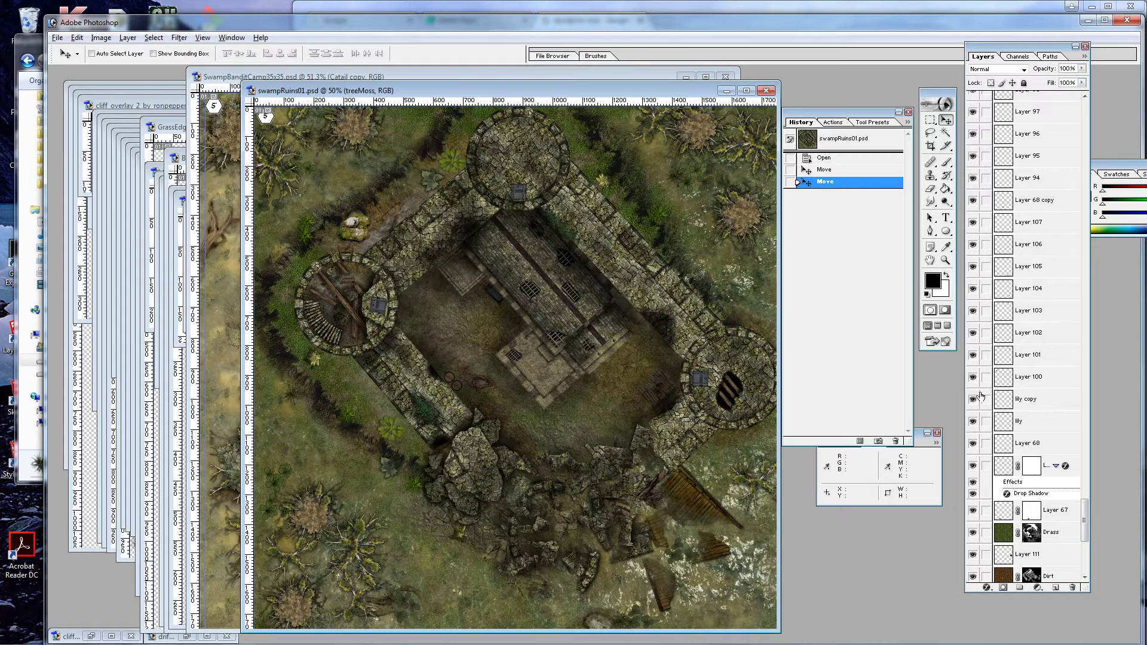
pyautogui.click(973, 399)
pyautogui.click(973, 400)
pyautogui.click(1036, 404)
# Drag lily copy into the camp map, stack it below Catail, and nudge it up-right
pyautogui.moveTo(1036, 404); pyautogui.dragTo(693, 318)
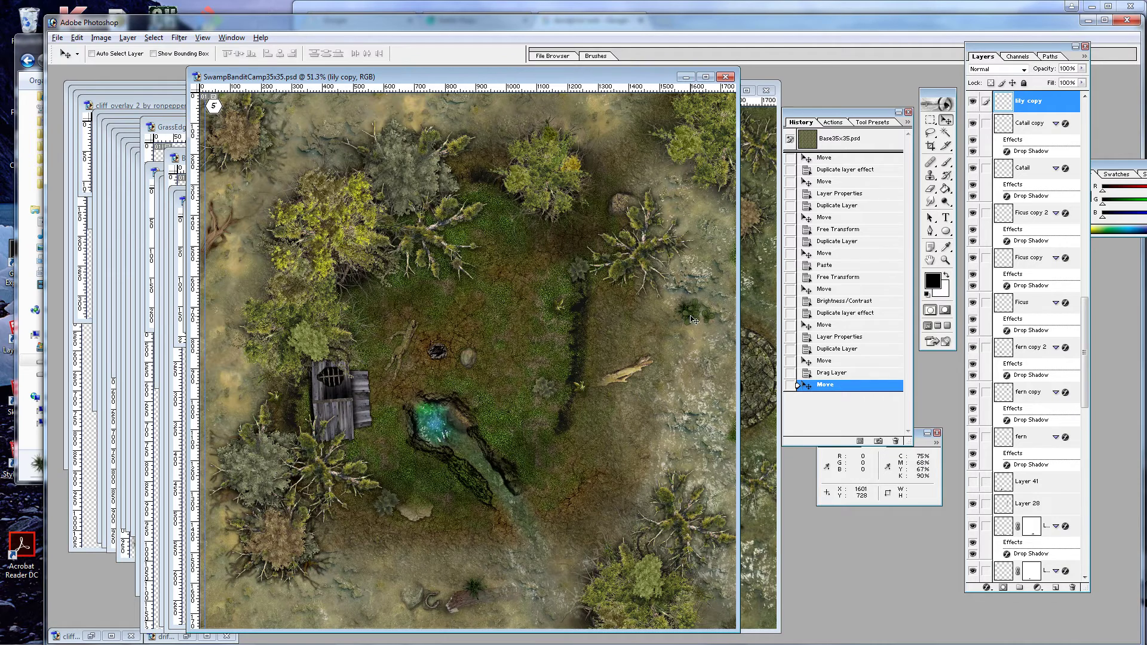
pyautogui.moveTo(1032, 103); pyautogui.dragTo(1028, 205)
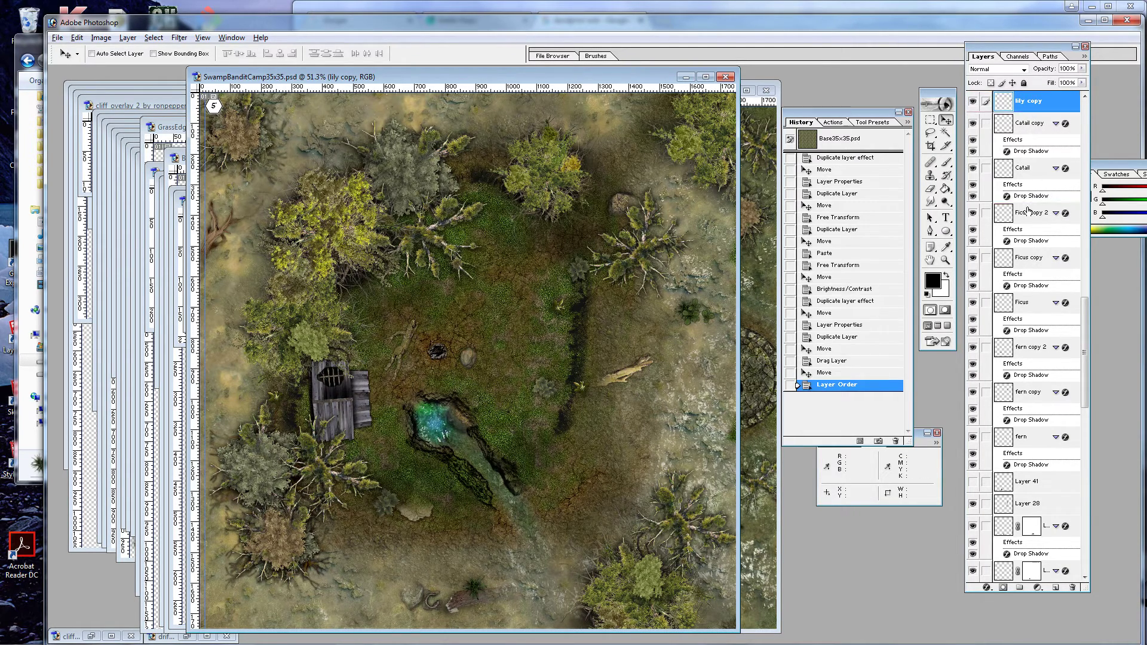
pyautogui.moveTo(703, 343); pyautogui.dragTo(711, 338)
# Duplicate lily copy as lily copy 2 and move it down on the map
pyautogui.rightClick(1036, 193)
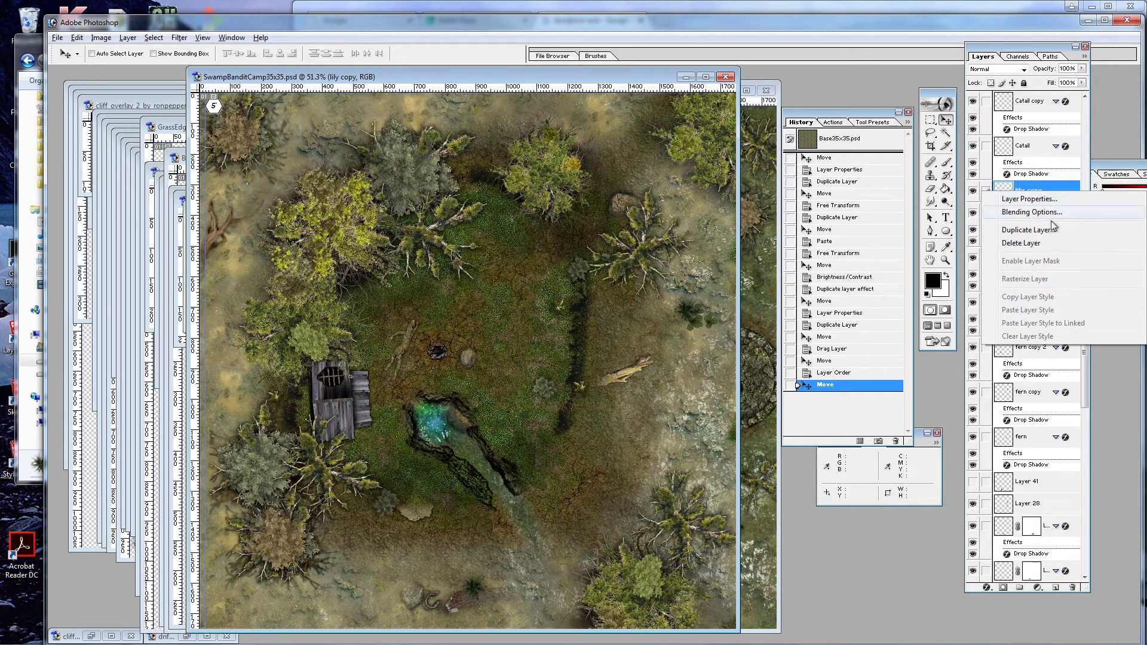
pyautogui.click(1042, 233)
pyautogui.click(679, 292)
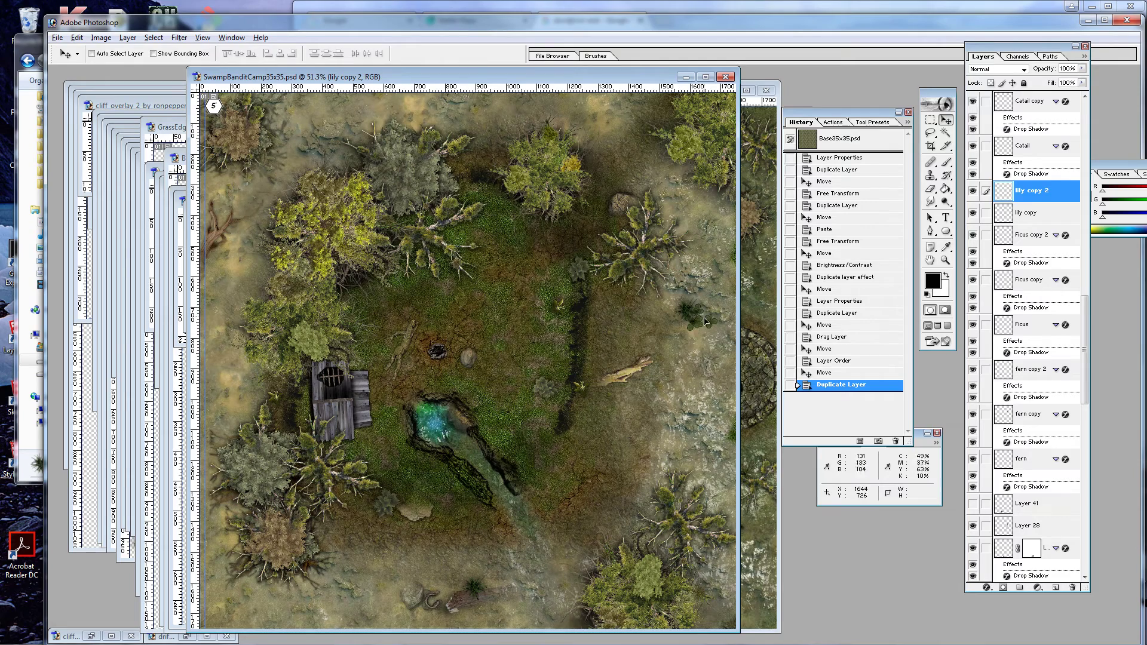
pyautogui.moveTo(704, 320); pyautogui.dragTo(723, 478)
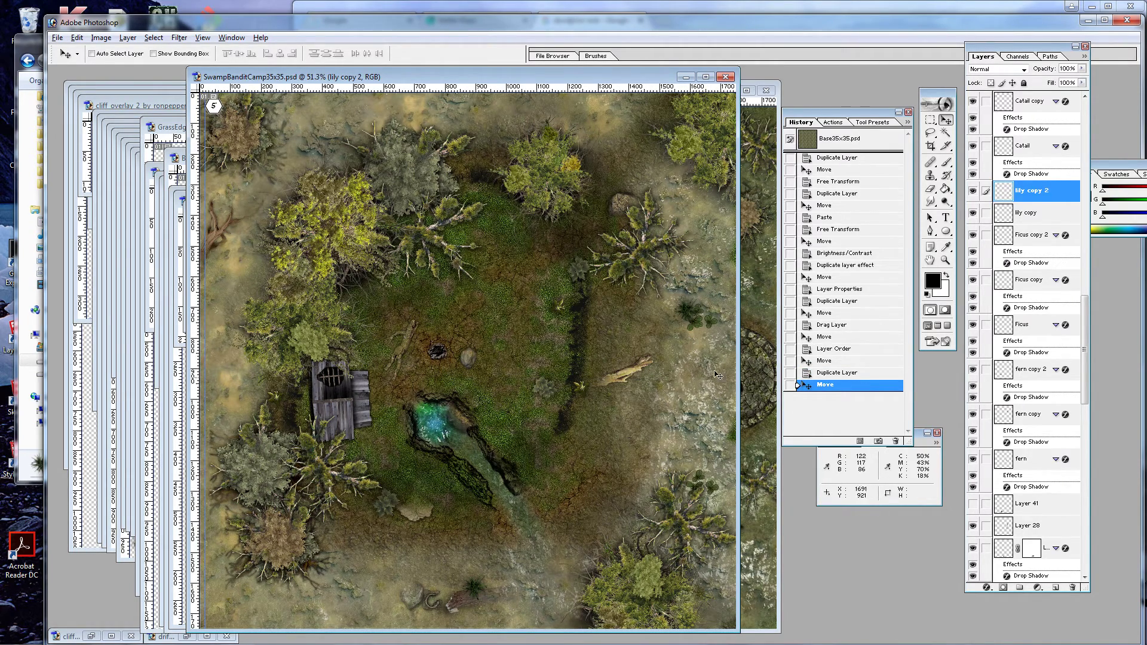
# Apply a Brightness/Contrast adjustment to lily copy 2
pyautogui.click(102, 37)
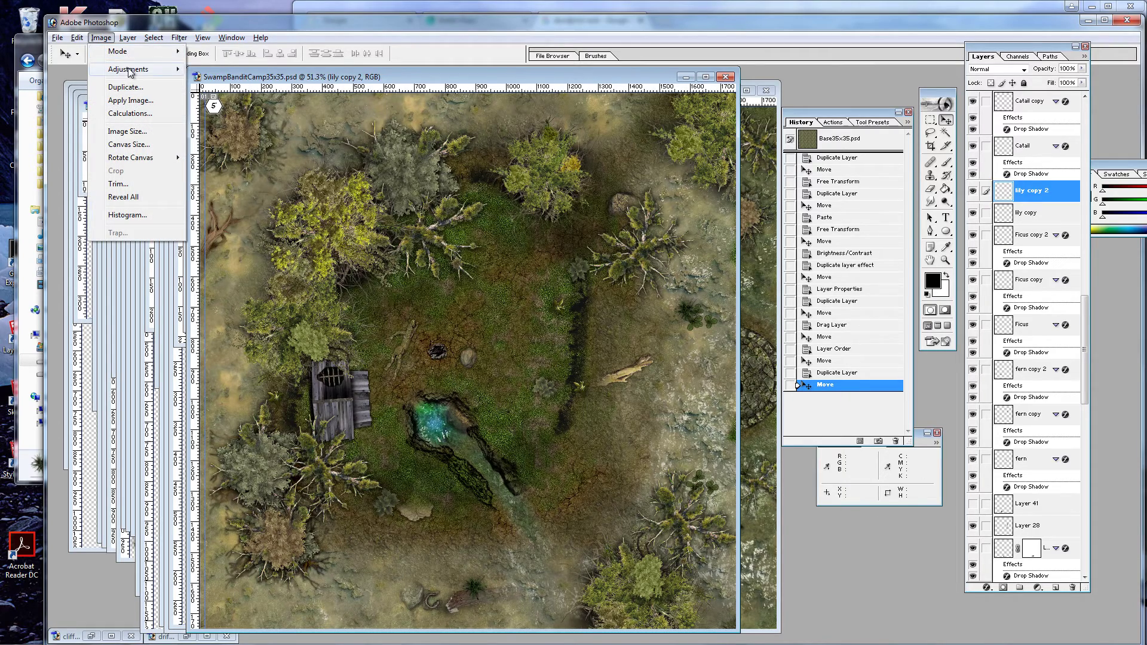
pyautogui.moveTo(128, 69)
pyautogui.click(239, 146)
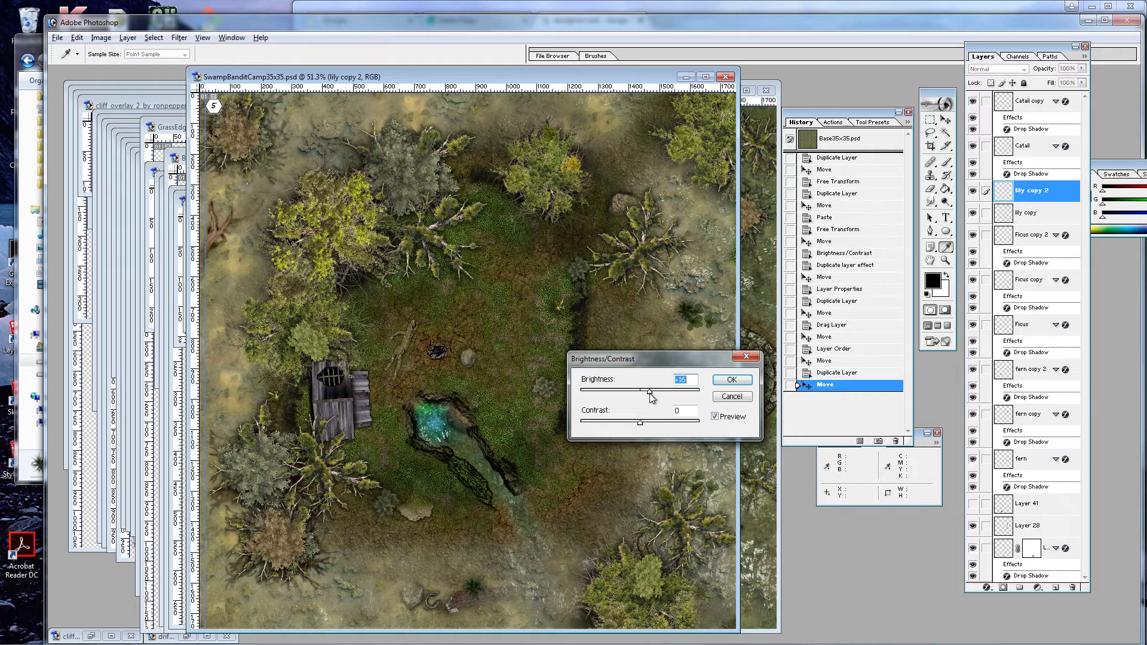
pyautogui.click(732, 380)
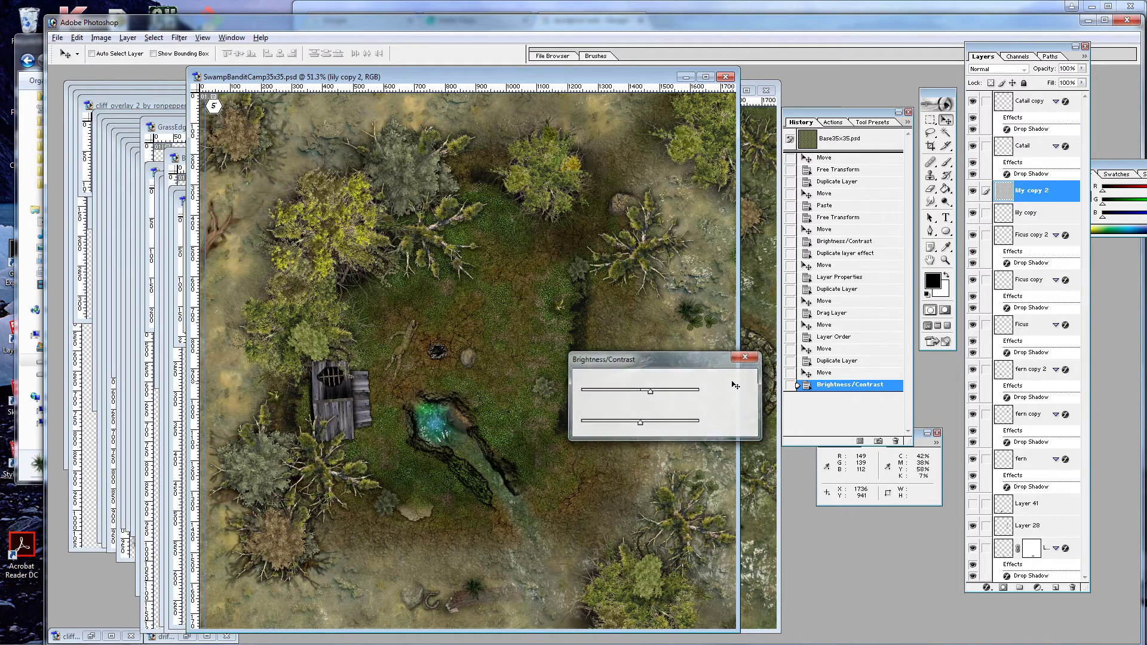
# Confirm lily copy 2's blending options, move it upward and rotate it
pyautogui.rightClick(1004, 194)
pyautogui.click(1031, 225)
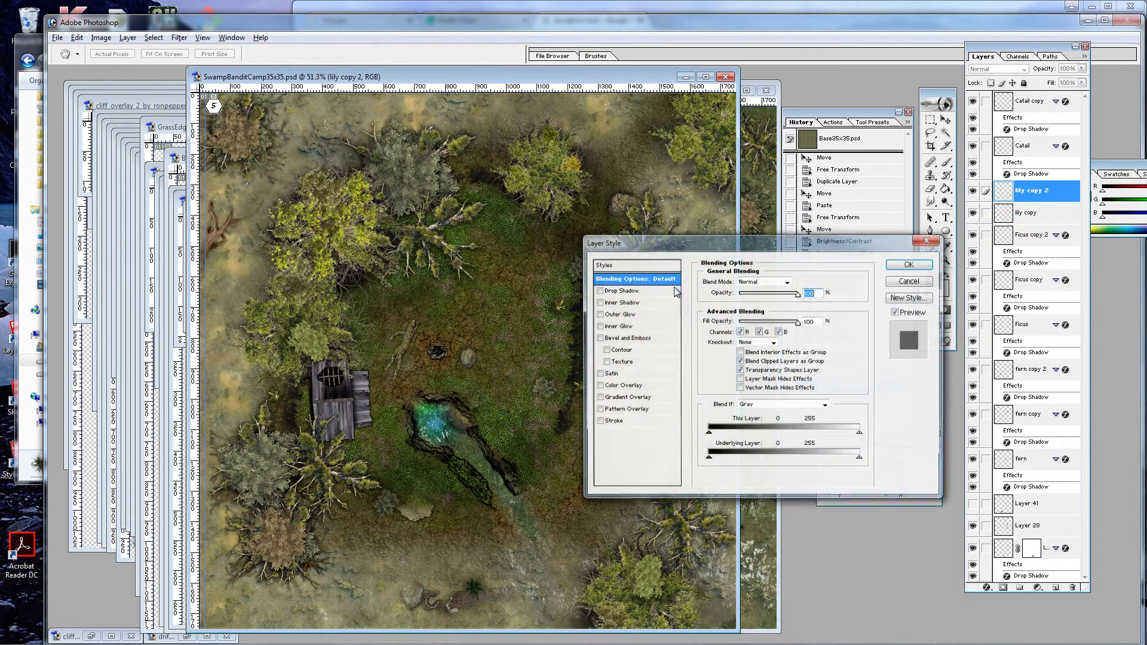
pyautogui.click(908, 265)
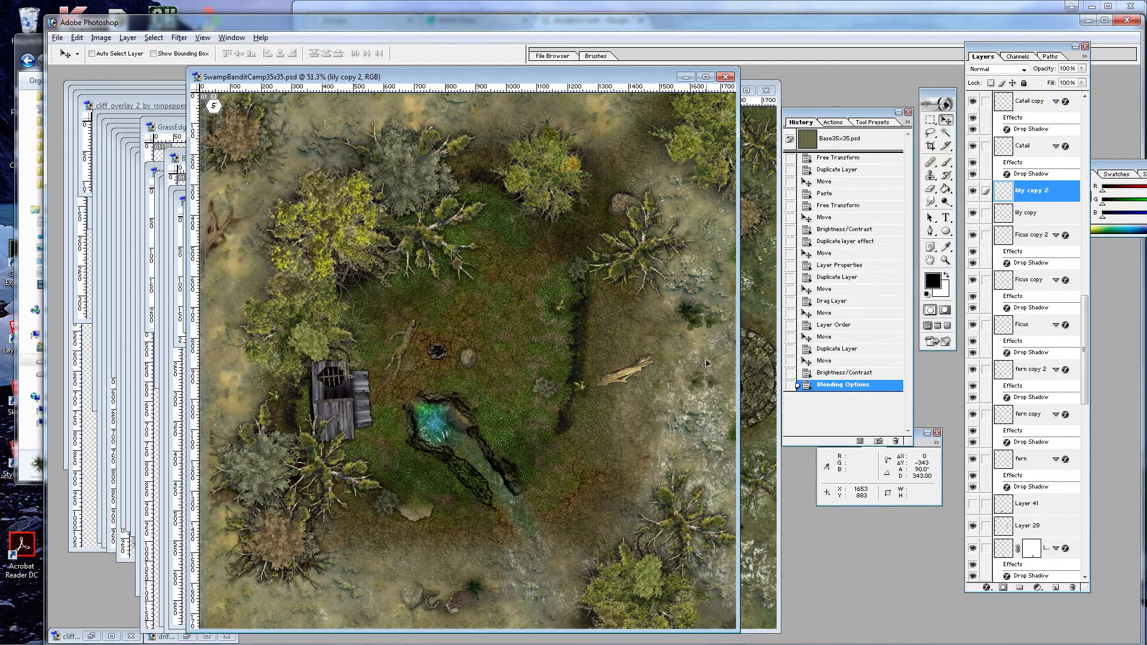
pyautogui.moveTo(707, 363)
pyautogui.mouseDown()
pyautogui.moveTo(711, 325)
pyautogui.moveTo(717, 369)
pyautogui.mouseUp()
pyautogui.hotkey('ctrl', 't')
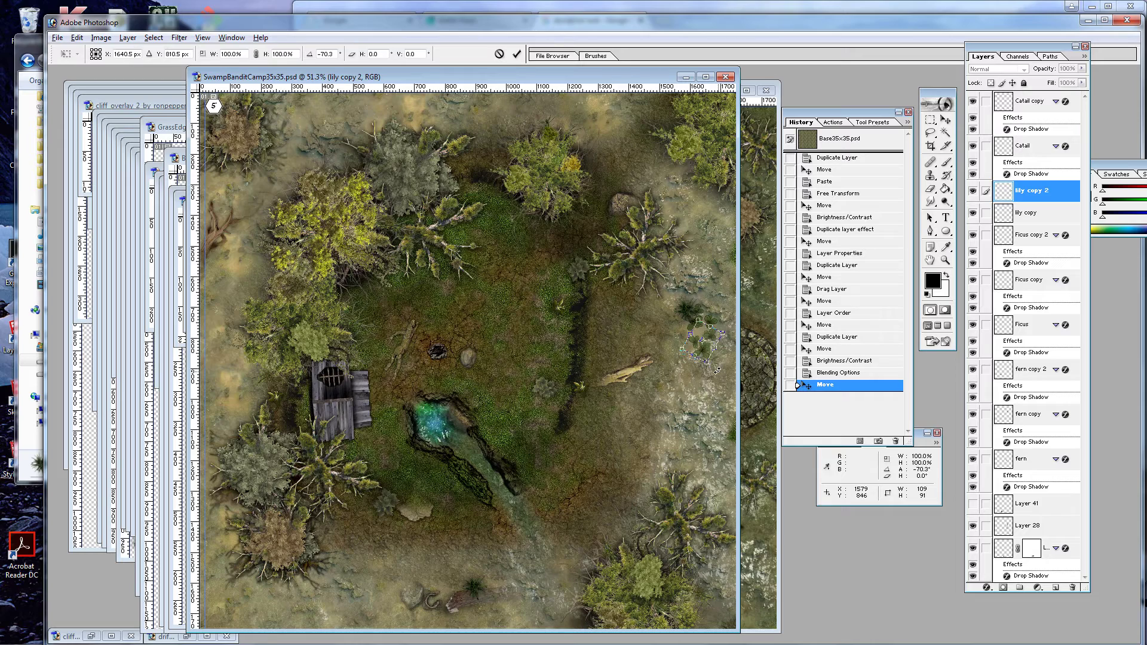
pyautogui.press('Return')
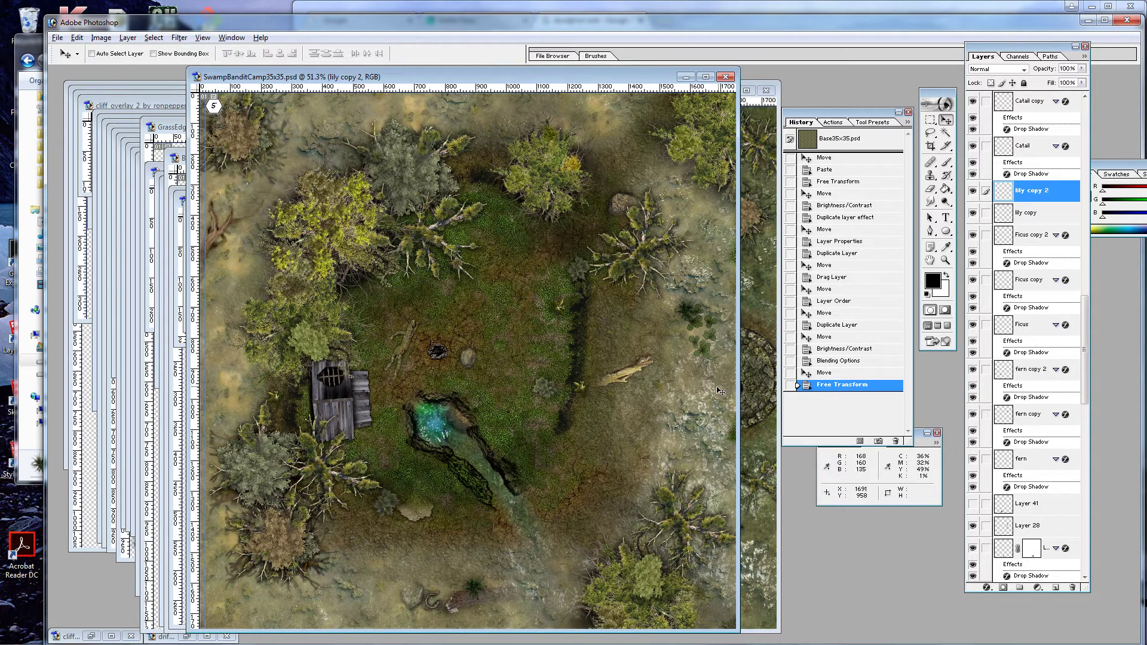
# Create lily copy 3 up-left and lily copy 4 lower on the map
pyautogui.rightClick(1032, 190)
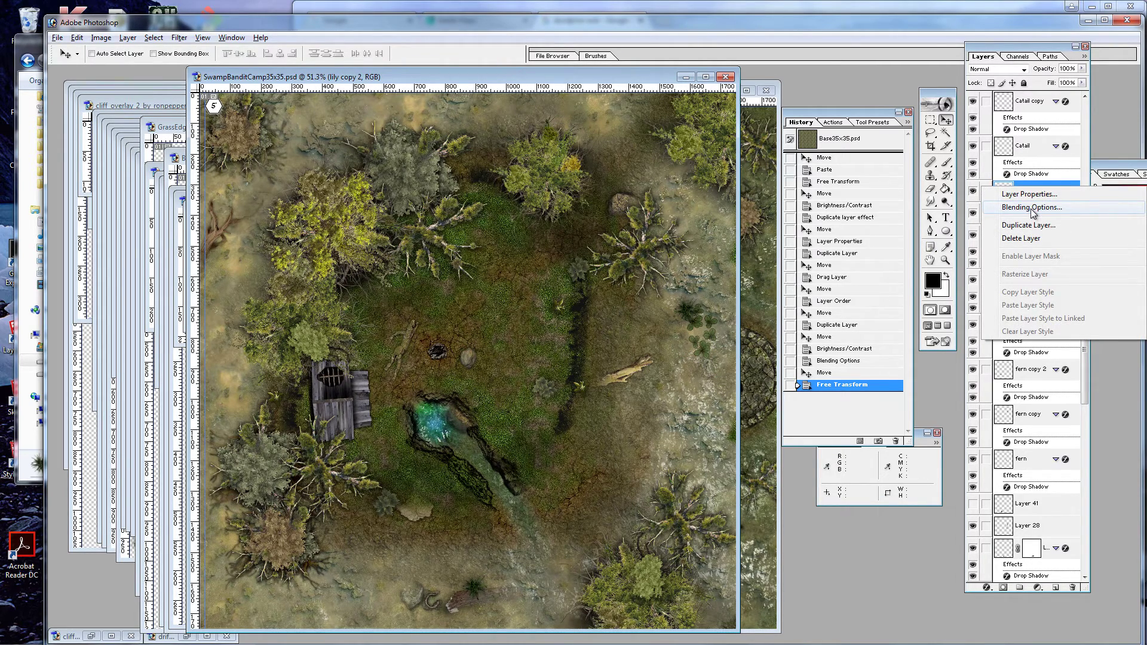
pyautogui.click(1028, 225)
pyautogui.click(673, 292)
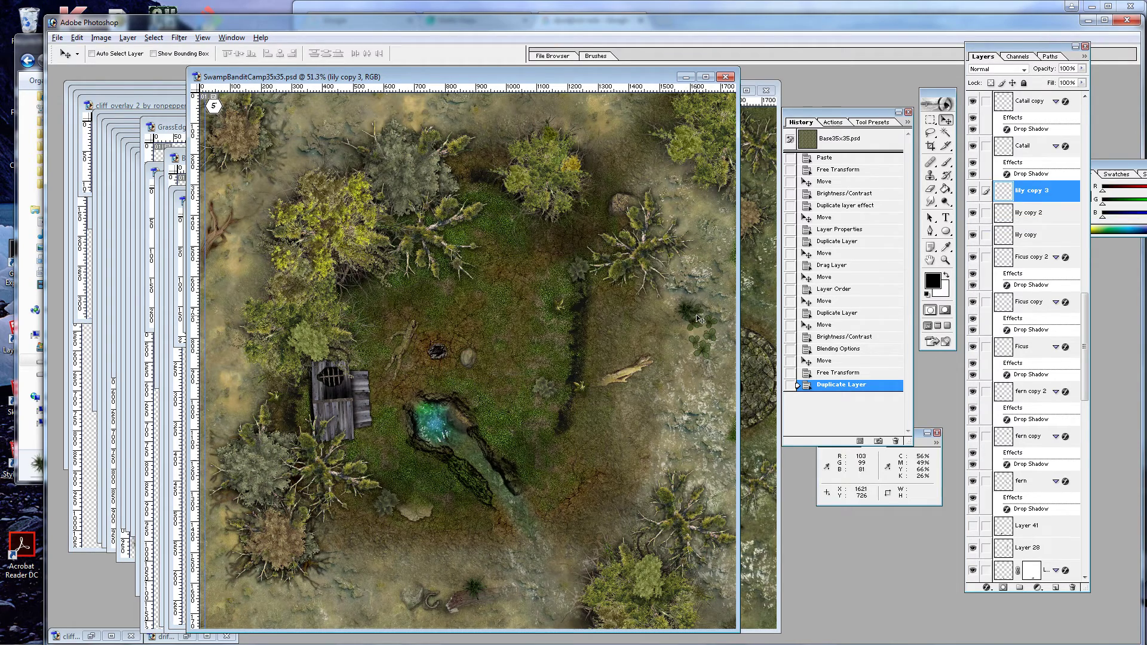
pyautogui.moveTo(700, 320); pyautogui.dragTo(273, 240)
pyautogui.rightClick(1025, 193)
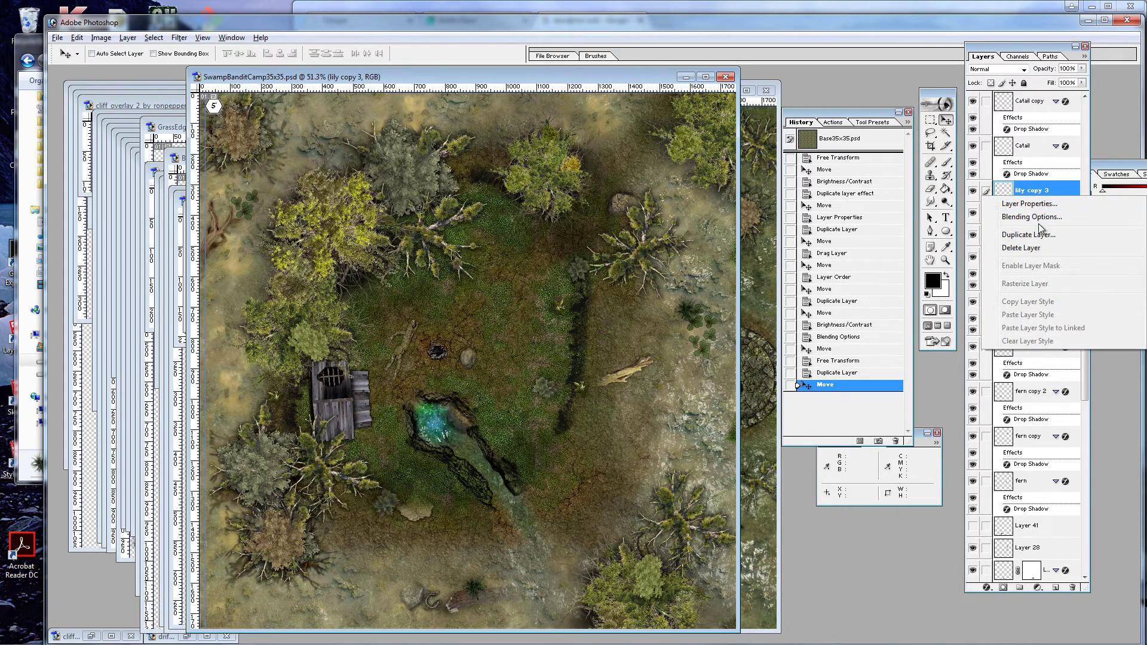
pyautogui.click(1040, 233)
pyautogui.click(674, 288)
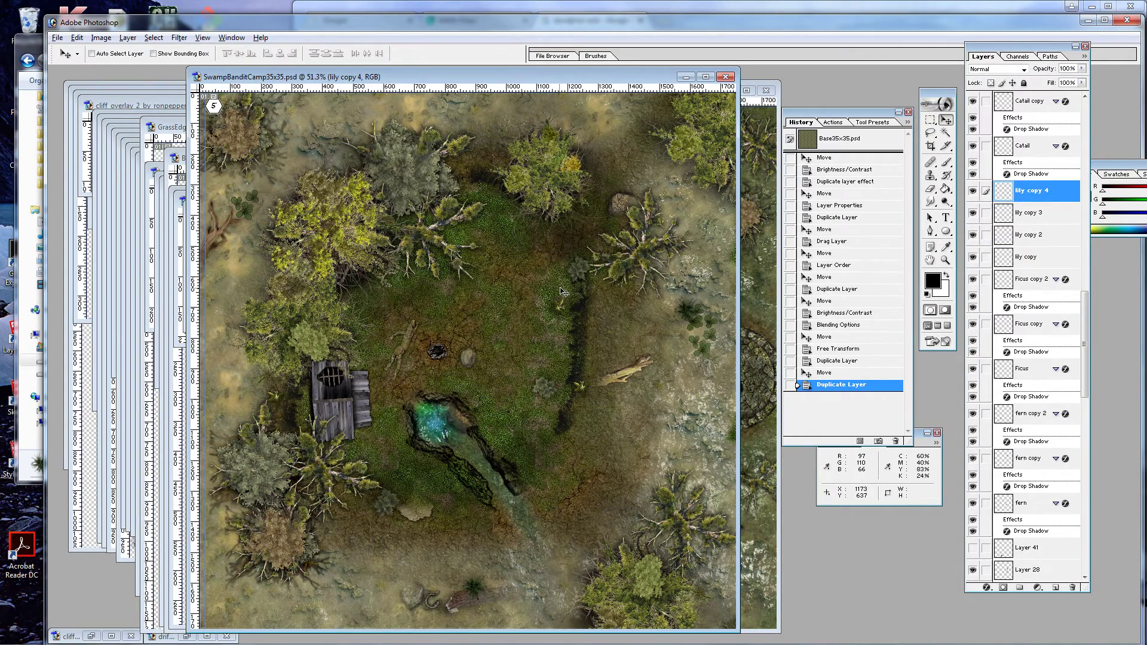
pyautogui.moveTo(338, 373); pyautogui.dragTo(548, 562)
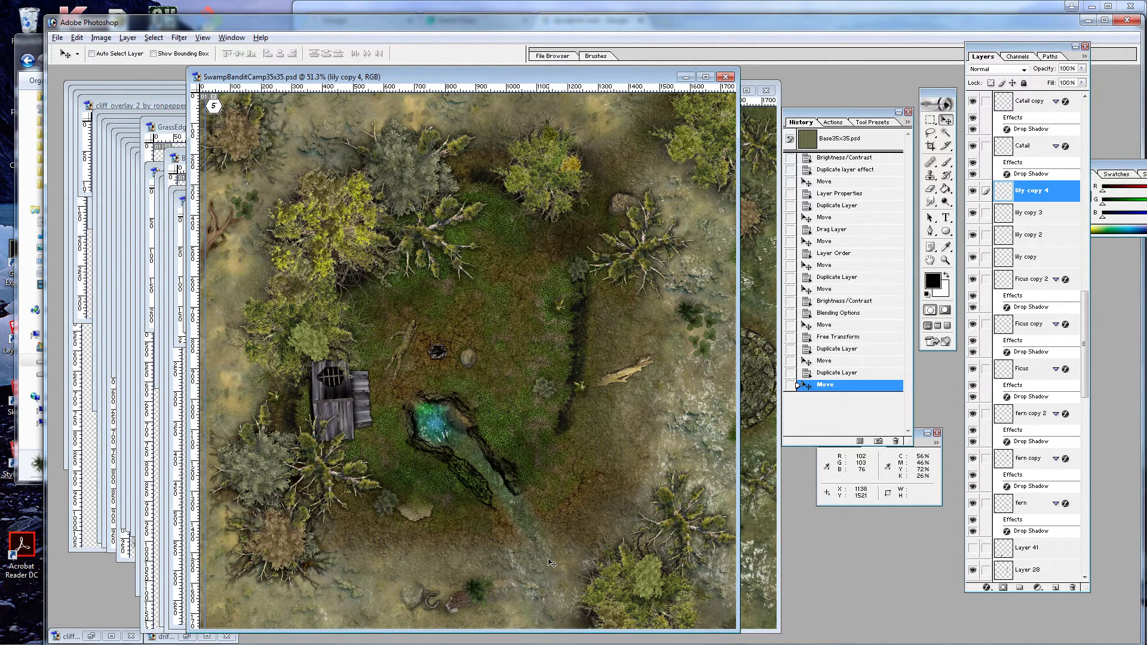
# Duplicate lily copy 4 as lily copy 5 and slide it far left
pyautogui.rightClick(1033, 193)
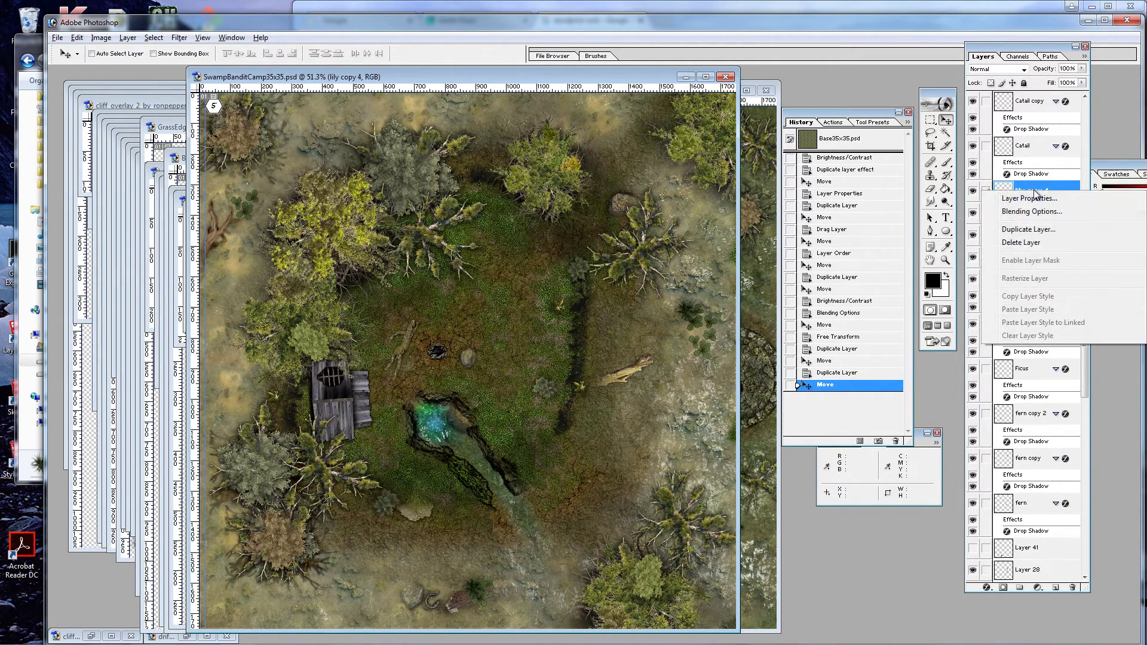
pyautogui.click(1028, 229)
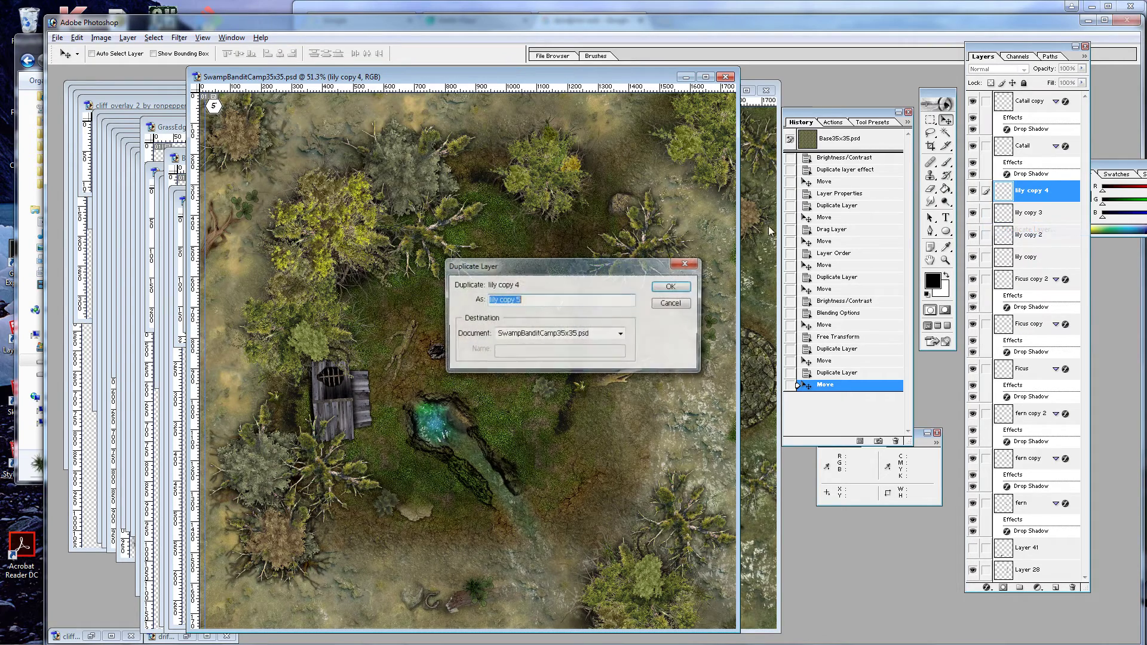
pyautogui.click(678, 290)
pyautogui.moveTo(521, 562); pyautogui.dragTo(349, 553)
# Restack lily copy 5 above Layer 8, then higher to just above the Roots layers
pyautogui.scroll(3, 1049, 256)
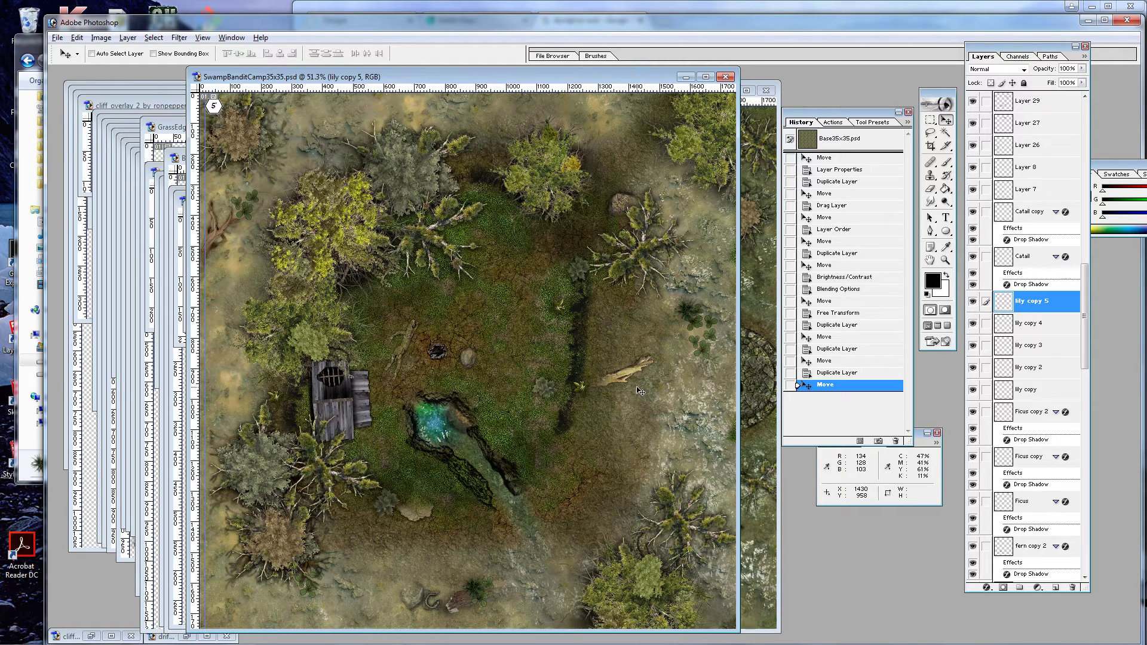
pyautogui.moveTo(1038, 305); pyautogui.dragTo(1037, 151)
pyautogui.scroll(7, 1037, 289)
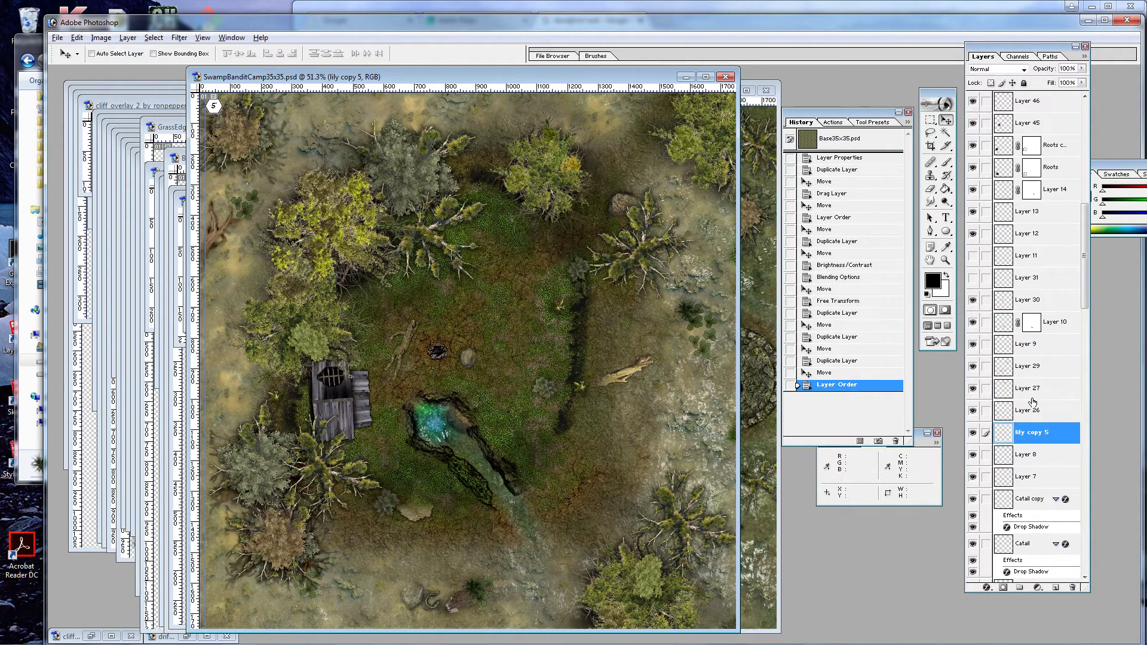
pyautogui.moveTo(1030, 434); pyautogui.dragTo(1037, 134)
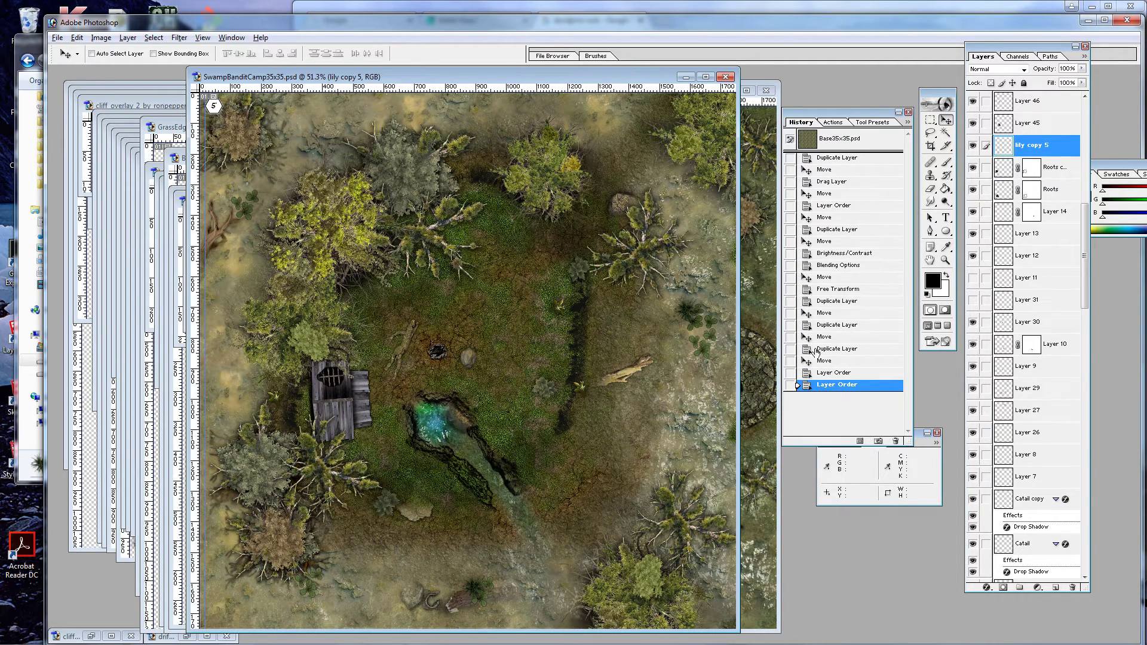
pyautogui.scroll(-5, 1041, 302)
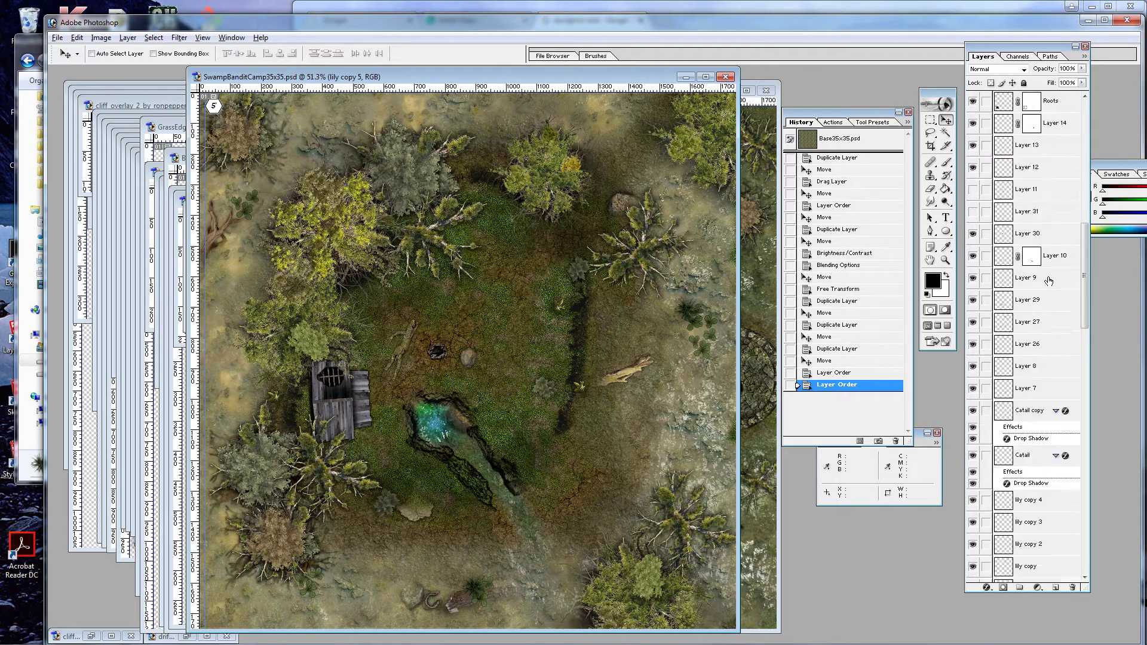
# Duplicate the Catail layer as Catail copy 2 and nudge it slightly down and right
pyautogui.click(1022, 214)
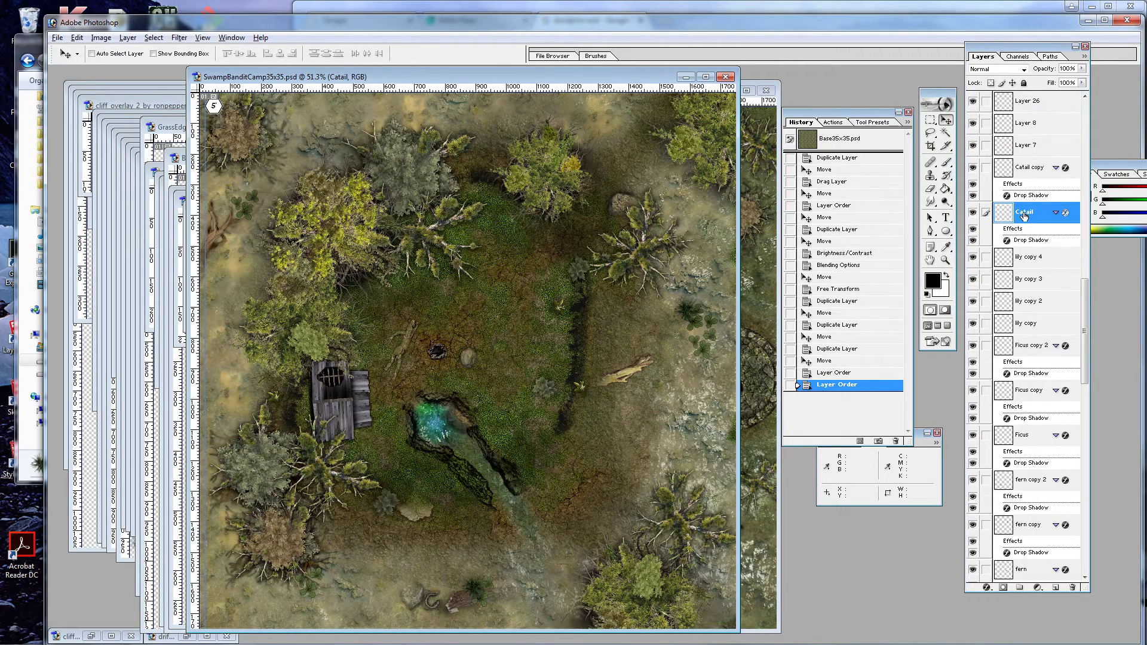
pyautogui.rightClick(1024, 214)
pyautogui.click(1033, 252)
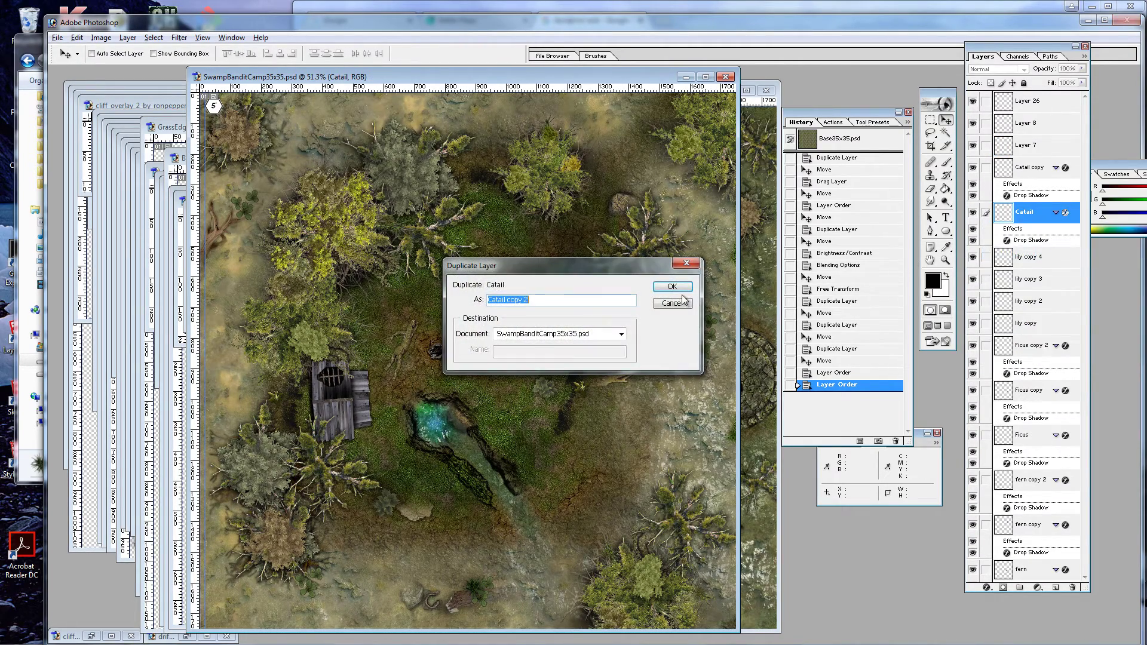
pyautogui.click(677, 288)
pyautogui.moveTo(607, 399); pyautogui.dragTo(613, 408)
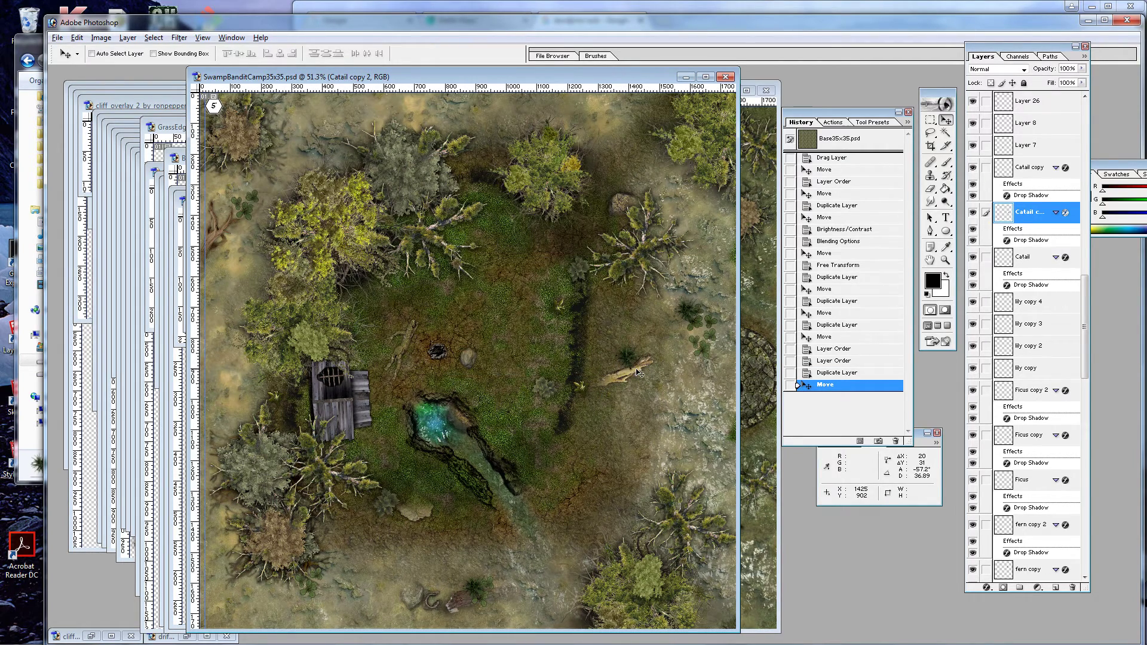
# Open GrassClump-b.png from the Floral folder in Photoshop
pyautogui.click(17, 177)
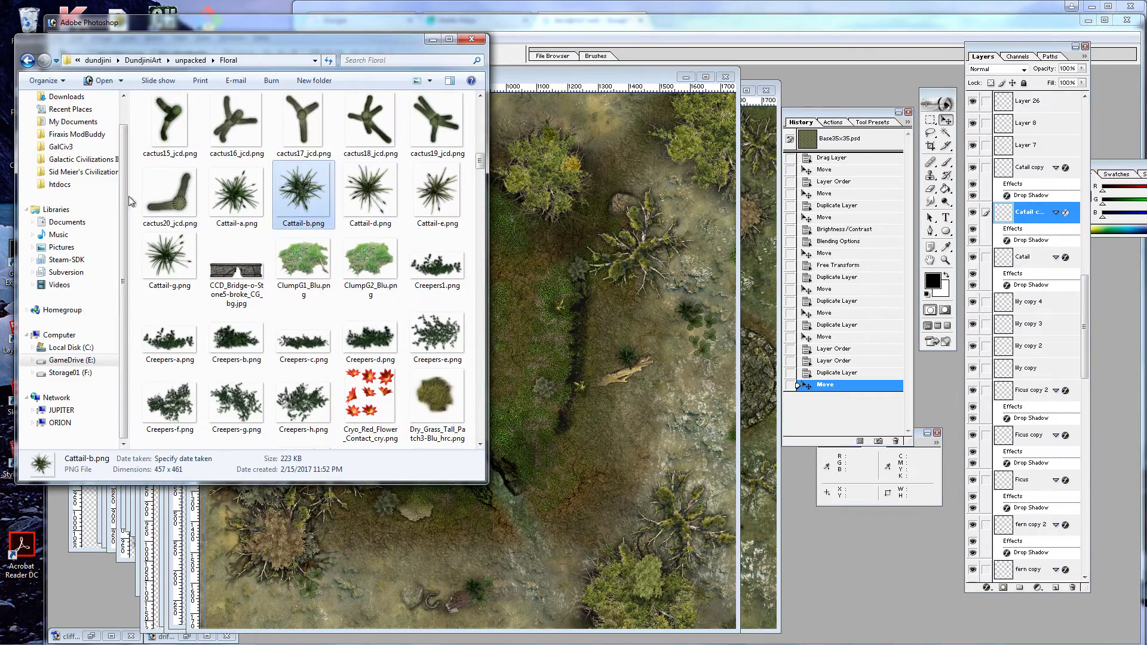
pyautogui.scroll(-10, 307, 228)
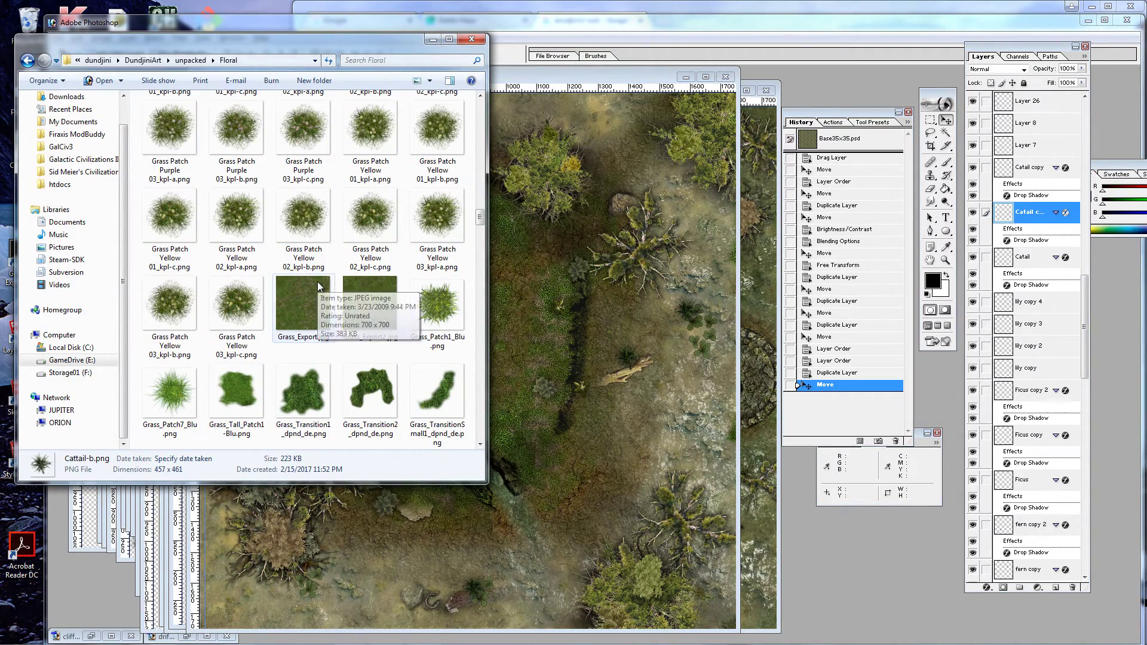
pyautogui.scroll(-3, 318, 281)
pyautogui.doubleClick(311, 246)
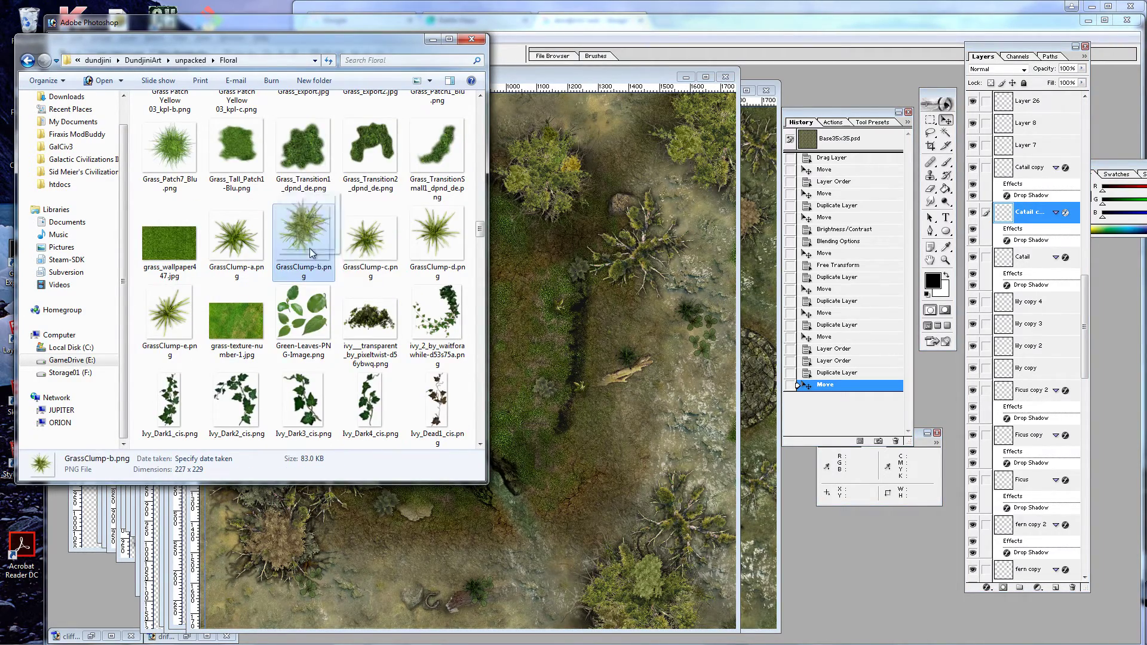
# Paste the grass clump into the swamp map and scale it to about 28%
pyautogui.hotkey('ctrl', 'c')
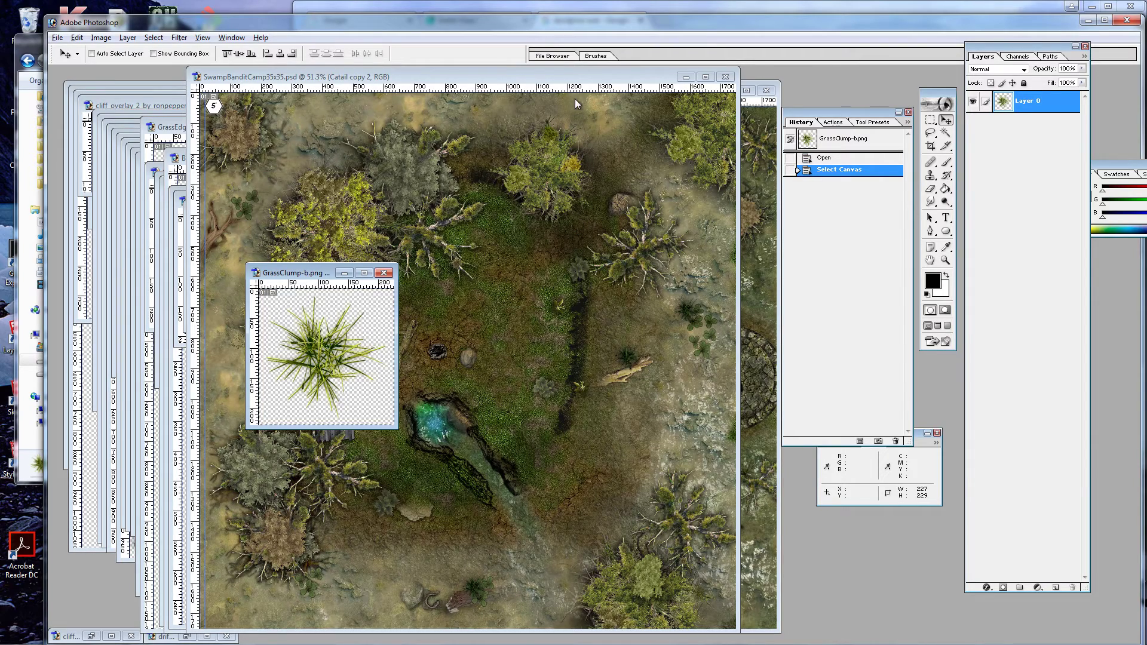
pyautogui.click(575, 98)
pyautogui.hotkey('ctrl', 'v')
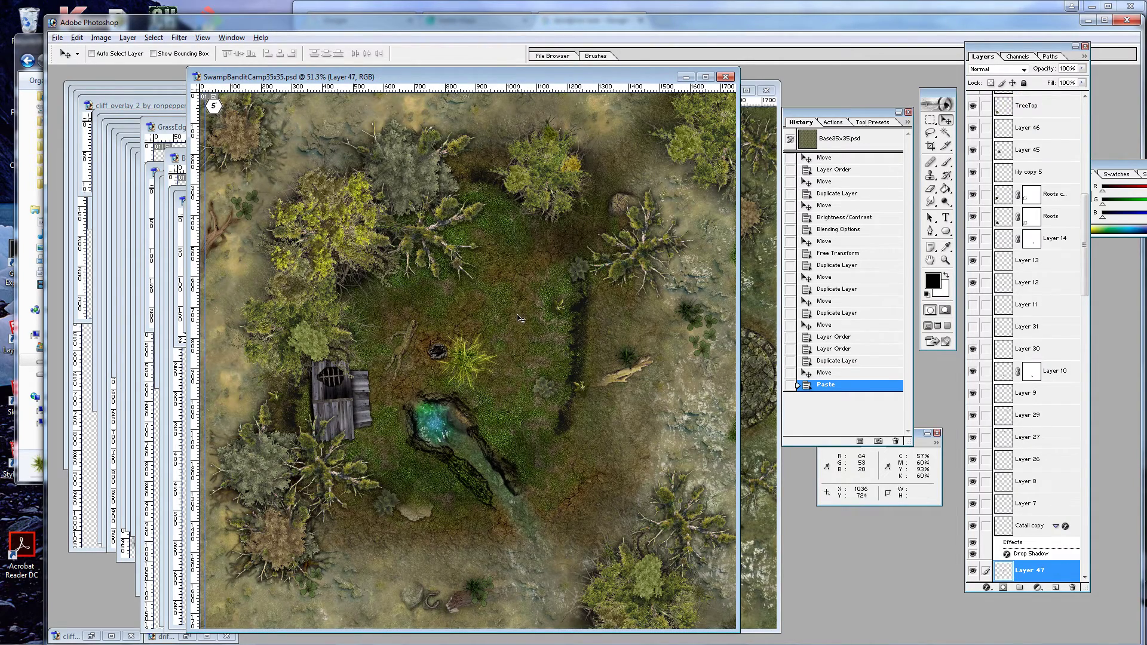
pyautogui.hotkey('ctrl', 't')
pyautogui.moveTo(503, 326); pyautogui.dragTo(551, 403)
pyautogui.press('Return')
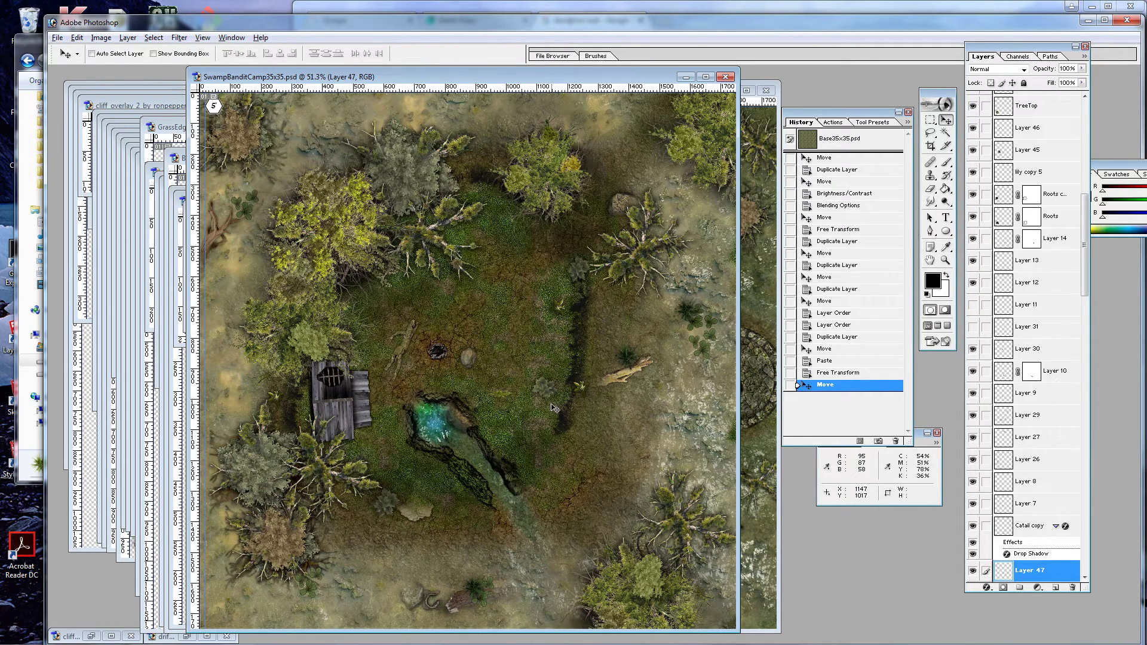
# Revert the resize through History and rescale the grass clump to about 24%
pyautogui.click(841, 373)
pyautogui.click(828, 361)
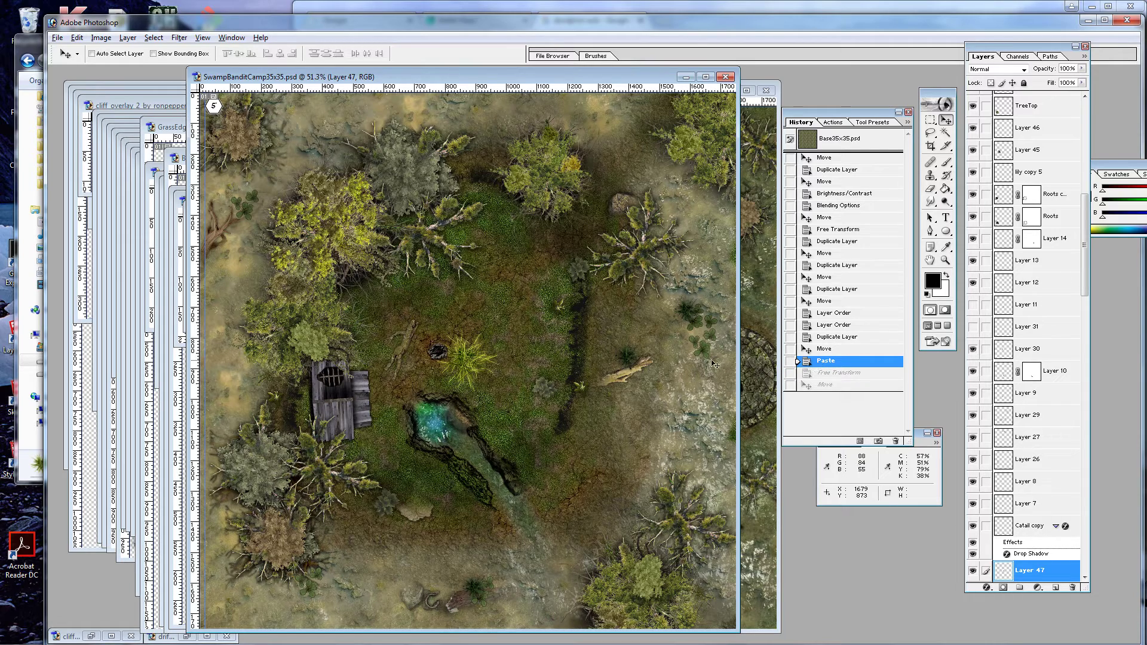
pyautogui.hotkey('ctrl', 't')
pyautogui.moveTo(500, 330); pyautogui.dragTo(603, 438)
pyautogui.press('Return')
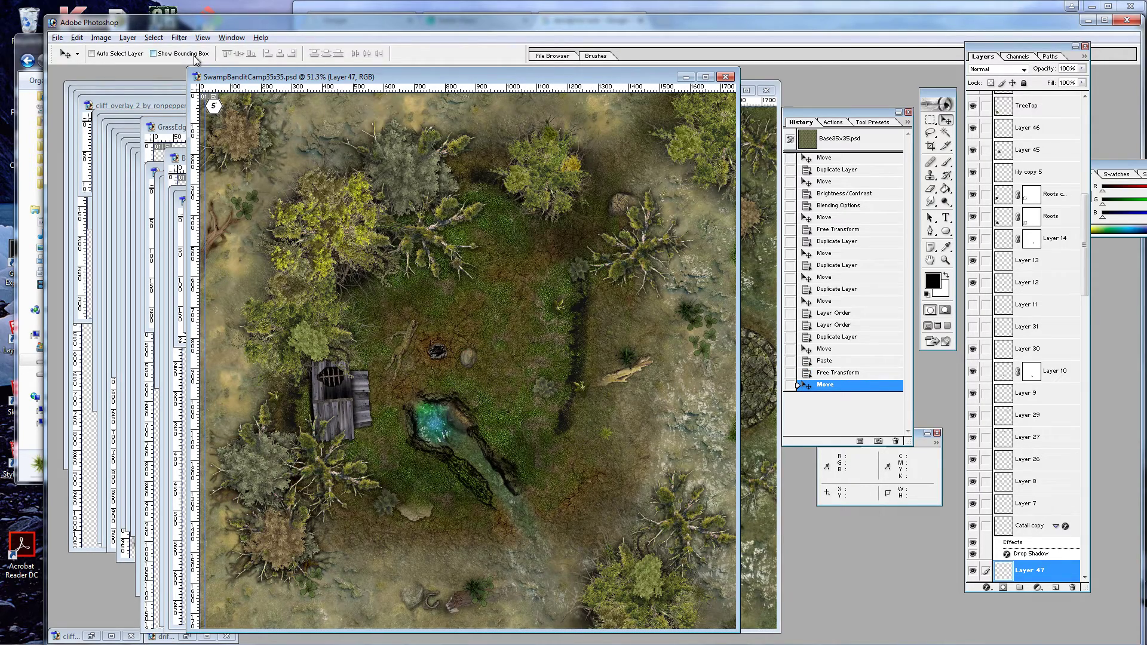
# Apply a Brightness/Contrast adjustment to the grass clump and copy the cattail's Drop Shadow onto Layer 47
pyautogui.click(101, 37)
pyautogui.moveTo(129, 71)
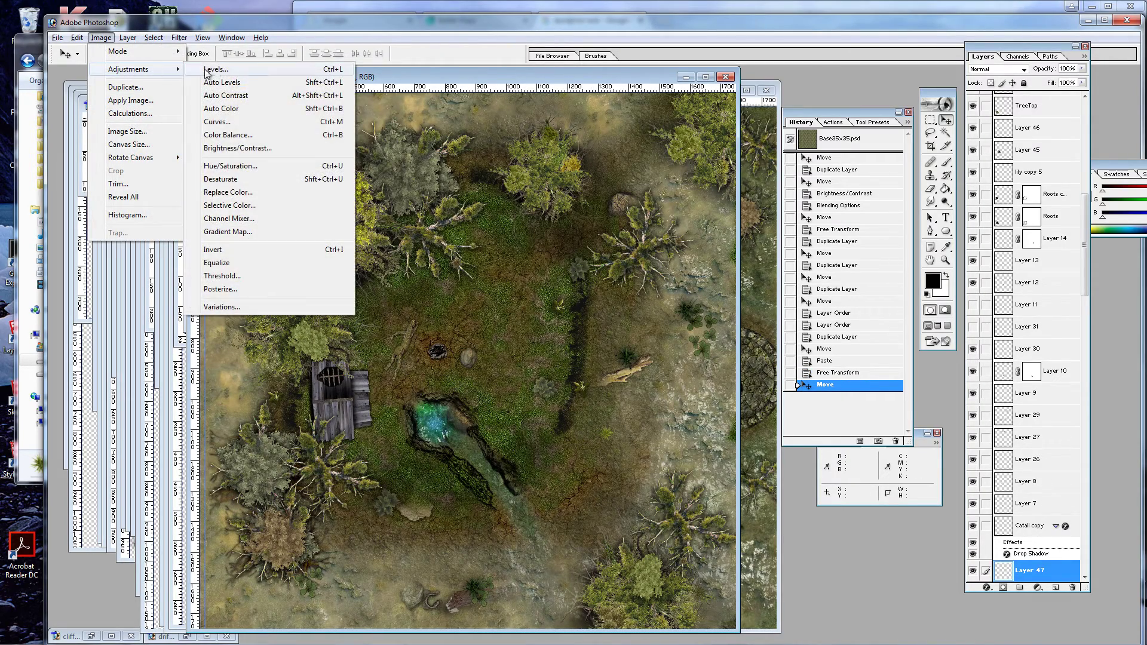
pyautogui.click(256, 147)
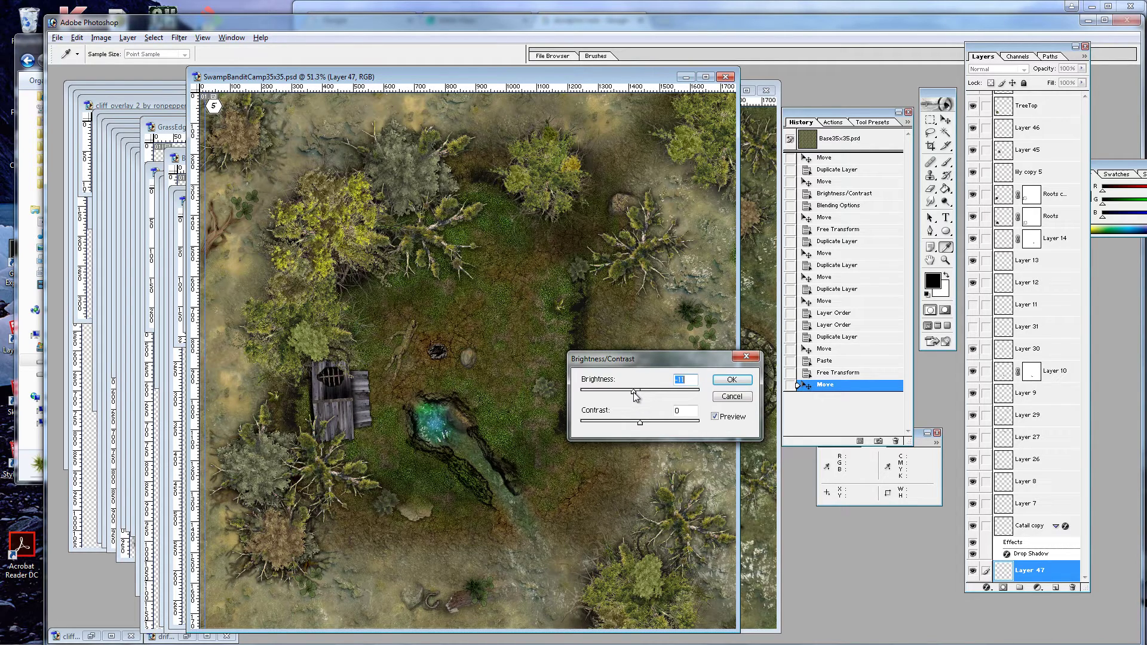
pyautogui.moveTo(657, 365); pyautogui.dragTo(536, 278)
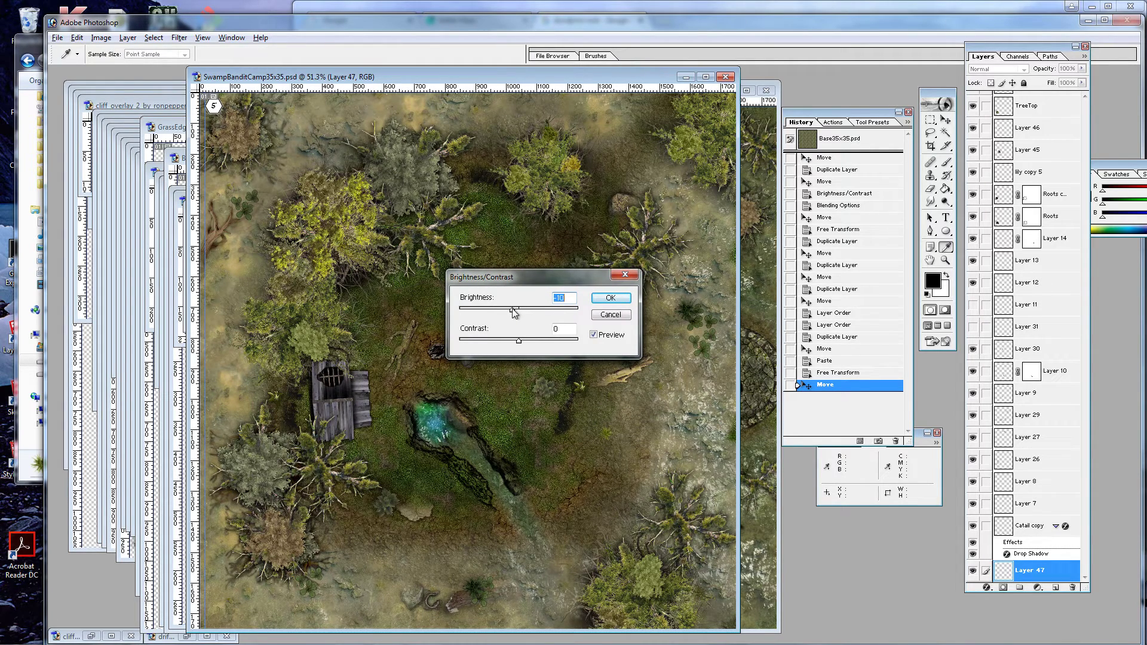
pyautogui.click(609, 298)
pyautogui.press('v')
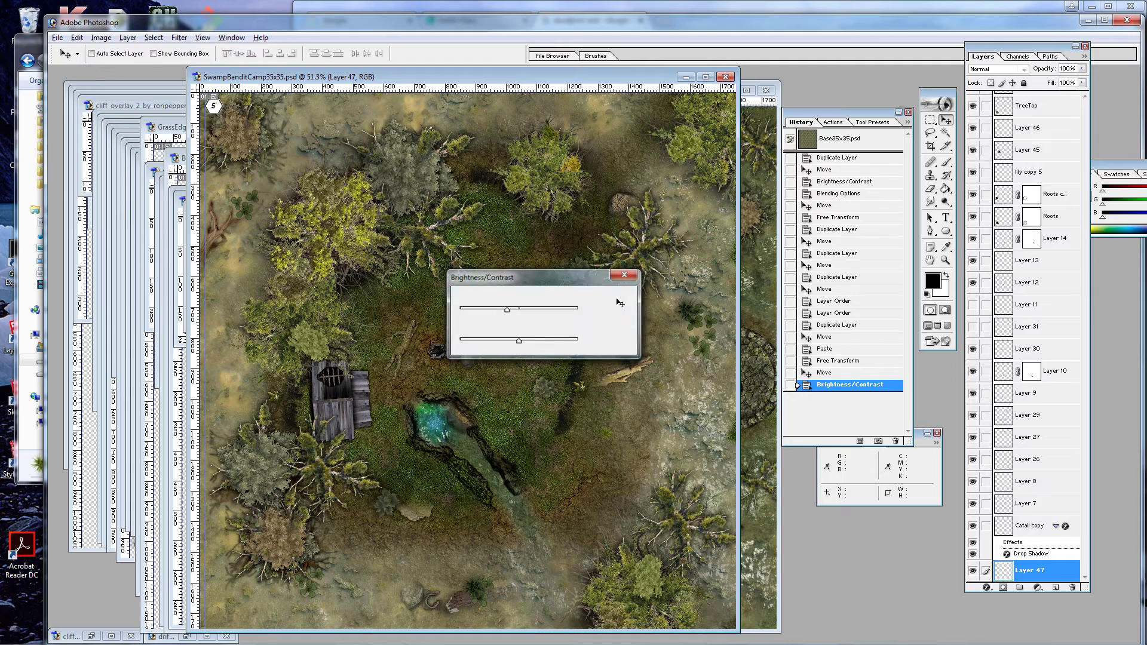
pyautogui.scroll(-3, 1059, 372)
pyautogui.moveTo(1032, 353); pyautogui.dragTo(1032, 376)
# Rename Layer 47 to 'Grasspatch'
pyautogui.doubleClick(1030, 373)
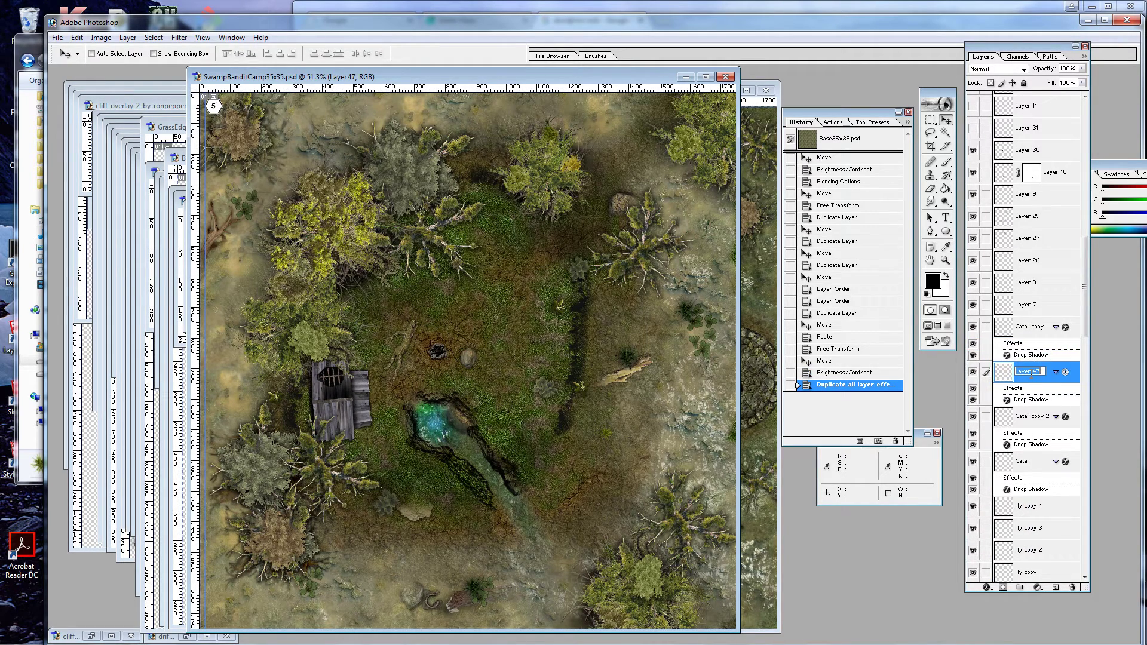
pyautogui.write('Grasspatch')
pyautogui.press('Return')
# Create Grasspatch copy and Grasspatch copy 2, placing each at a new spot in the clearing
pyautogui.rightClick(1030, 377)
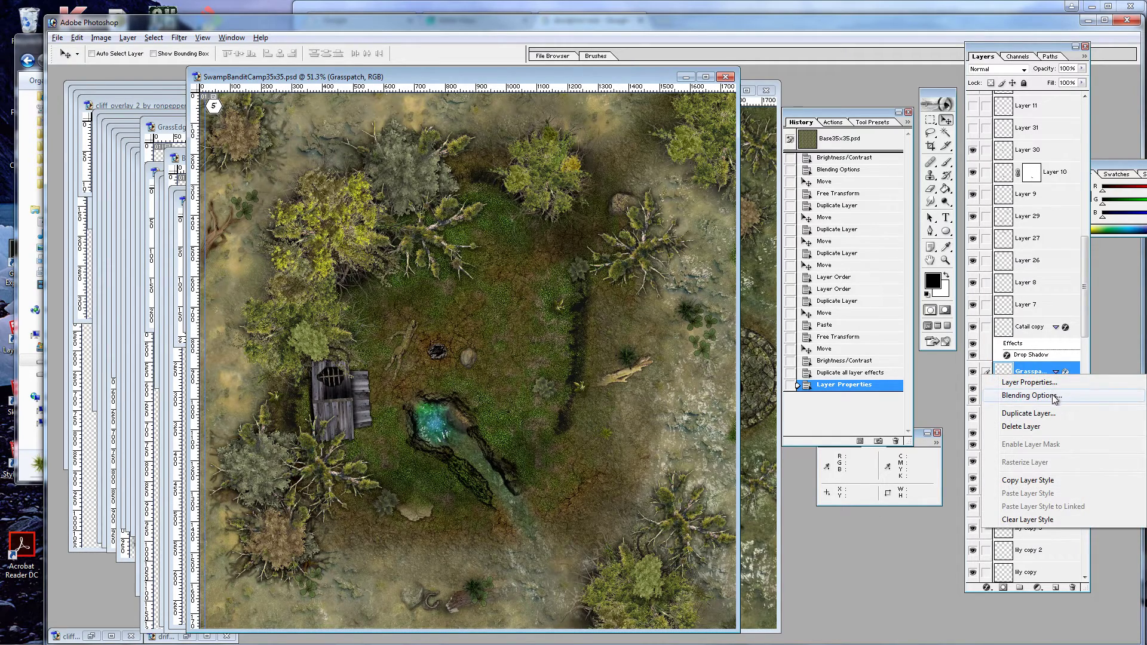
pyautogui.click(1046, 414)
pyautogui.click(671, 288)
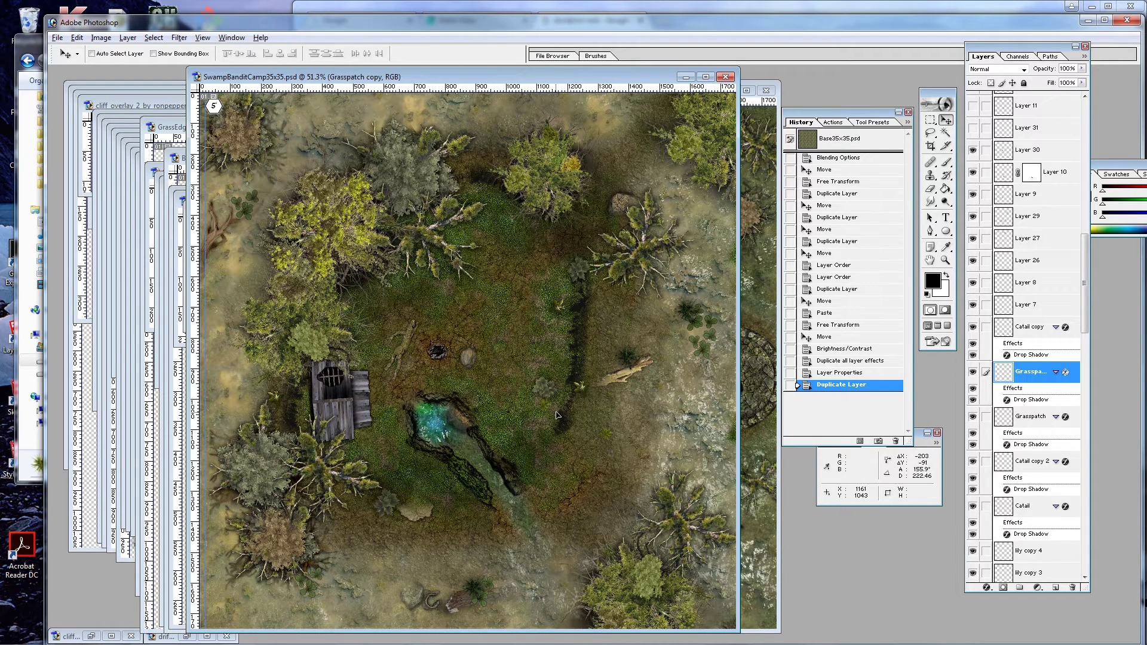
pyautogui.moveTo(556, 417); pyautogui.dragTo(564, 418)
pyautogui.rightClick(1026, 372)
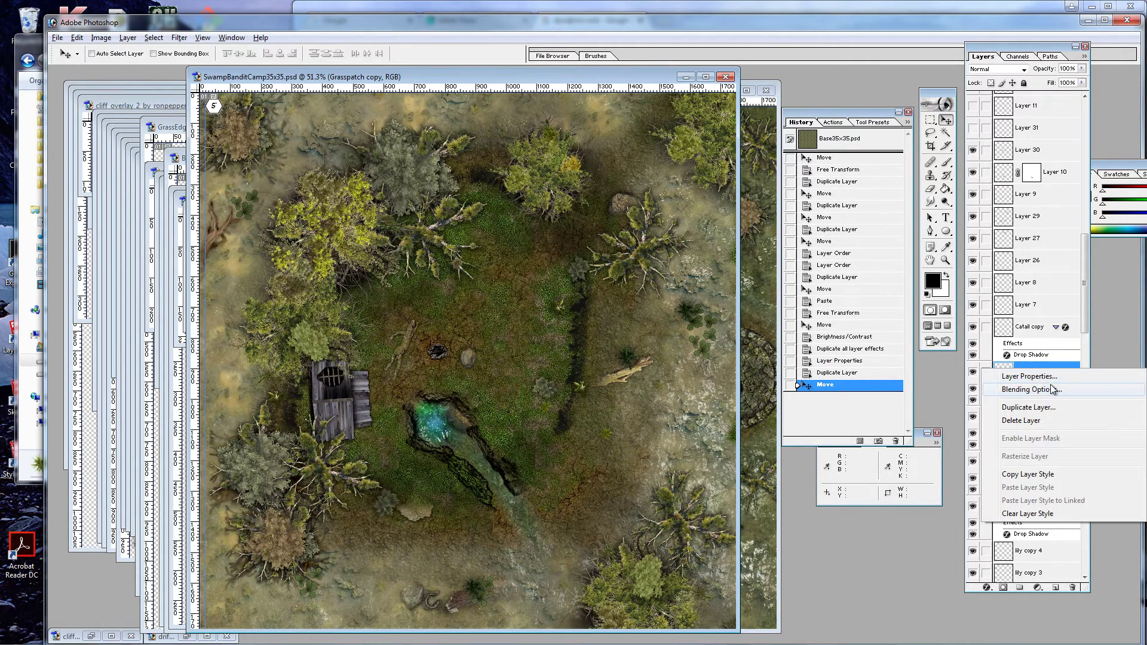
pyautogui.click(1033, 408)
pyautogui.click(673, 288)
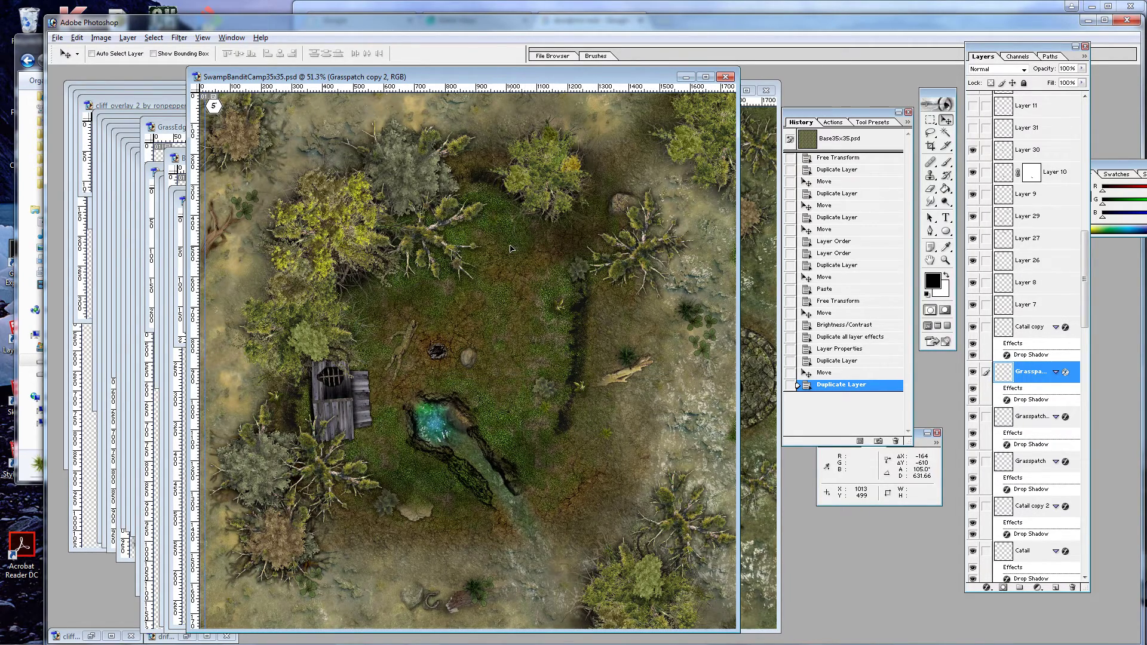
pyautogui.moveTo(511, 248); pyautogui.dragTo(531, 250)
pyautogui.scroll(1, 640, 320)
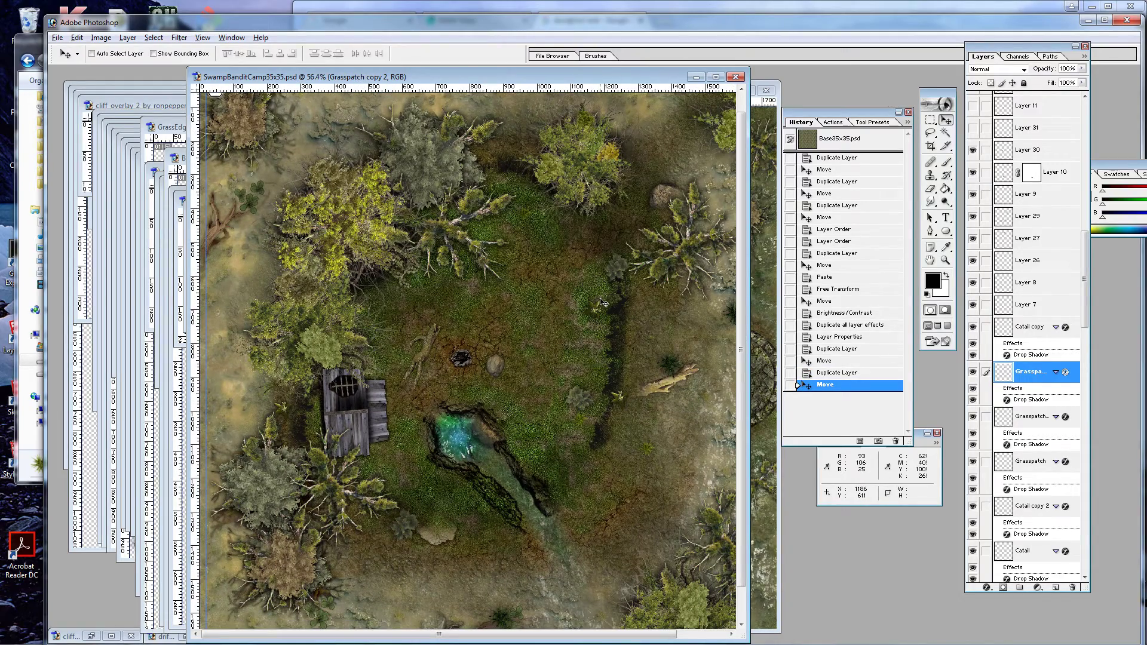
pyautogui.doubleClick(944, 262)
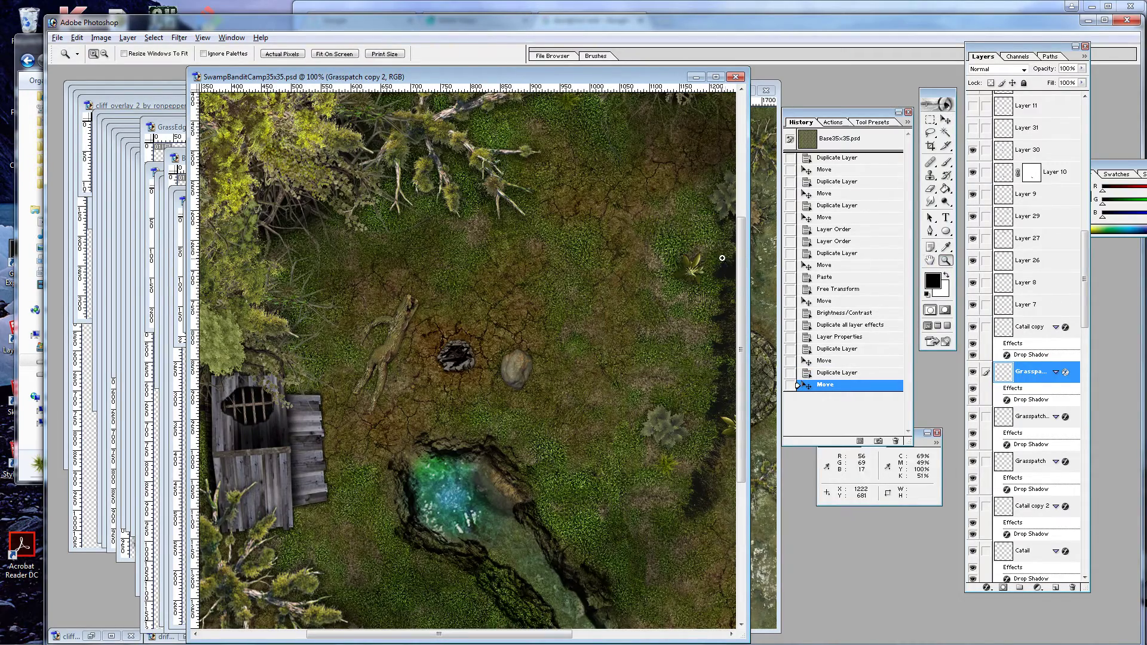
pyautogui.click(337, 54)
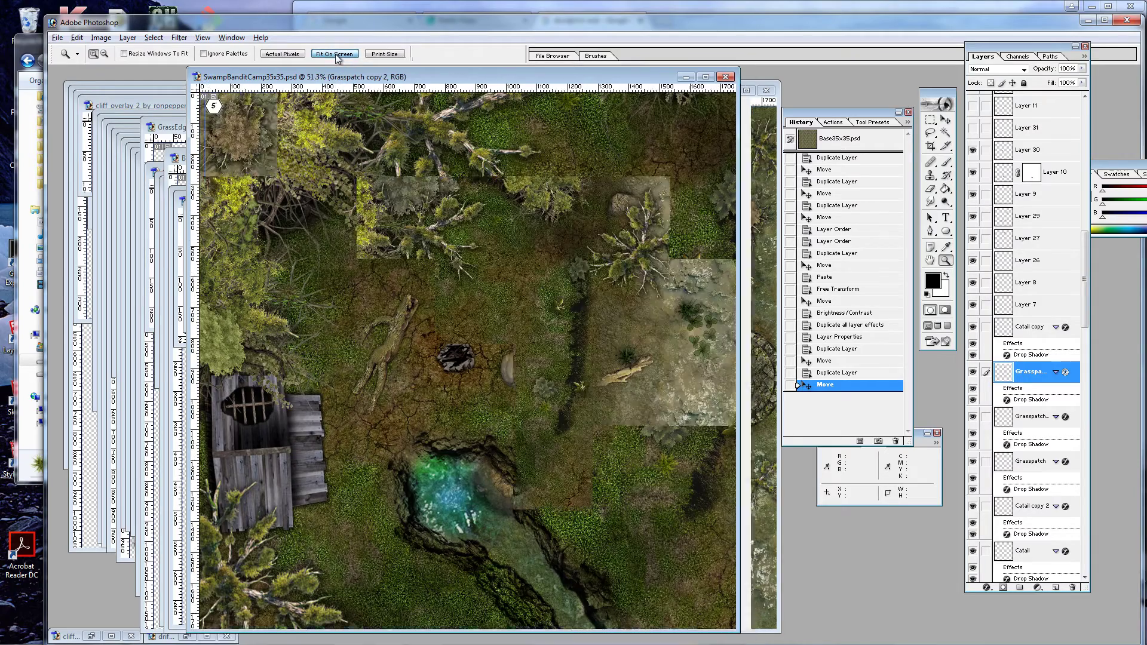